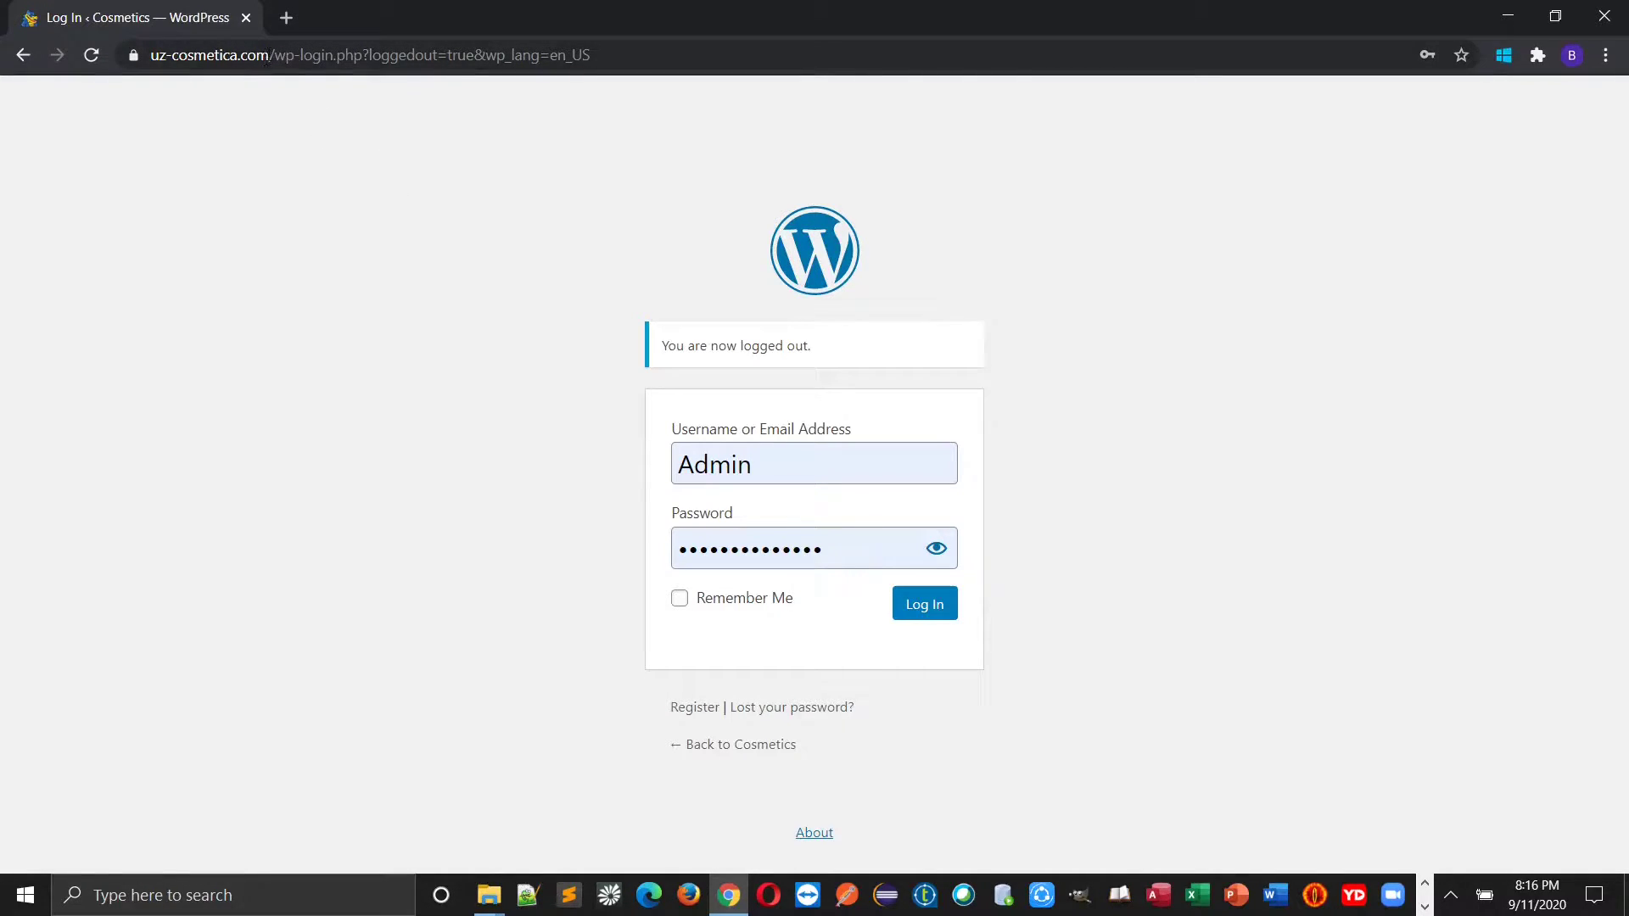
# Log in to the site's admin area with the prefilled credentials and go to the page for adding new plugins
pyautogui.moveTo(274, 55); pyautogui.dragTo(334, 56)
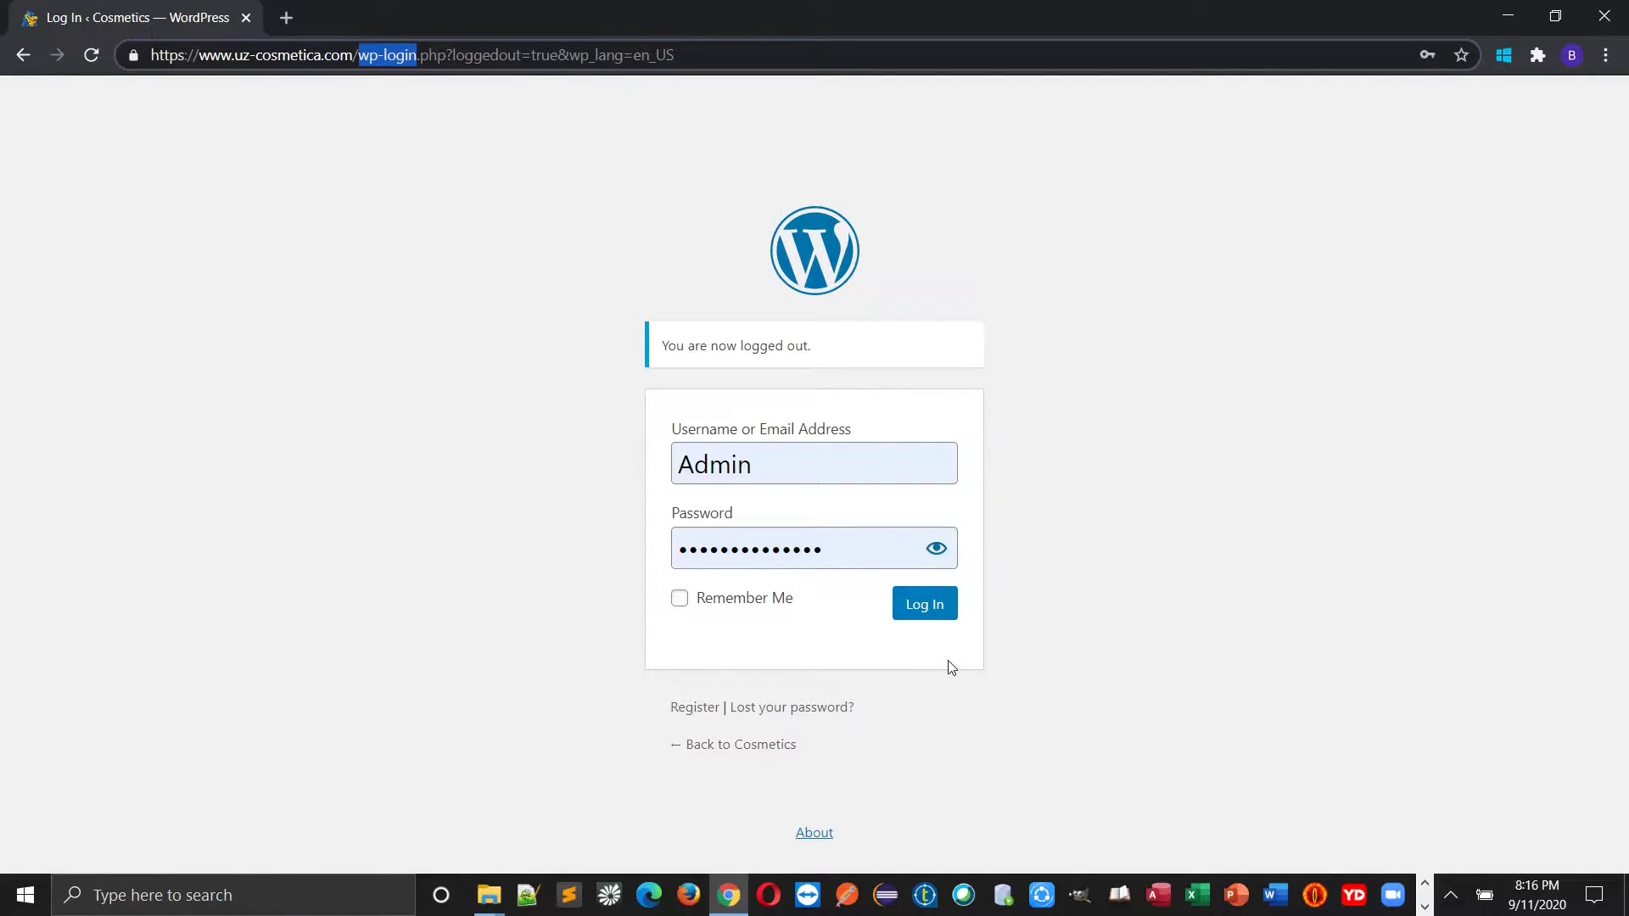
pyautogui.click(928, 615)
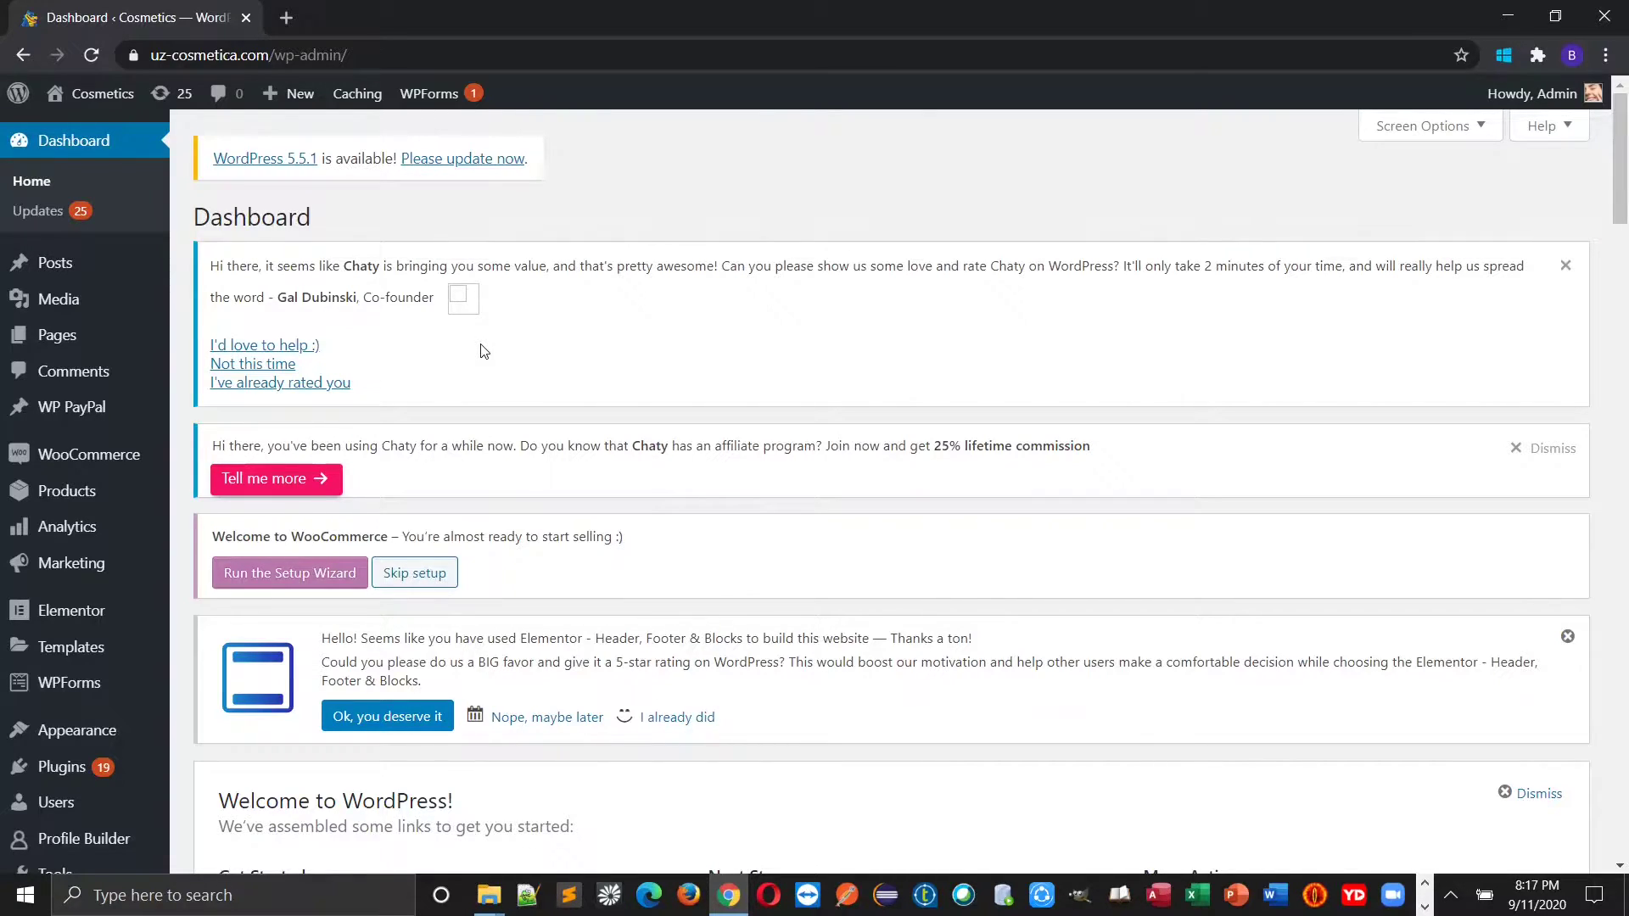
pyautogui.moveTo(82, 779)
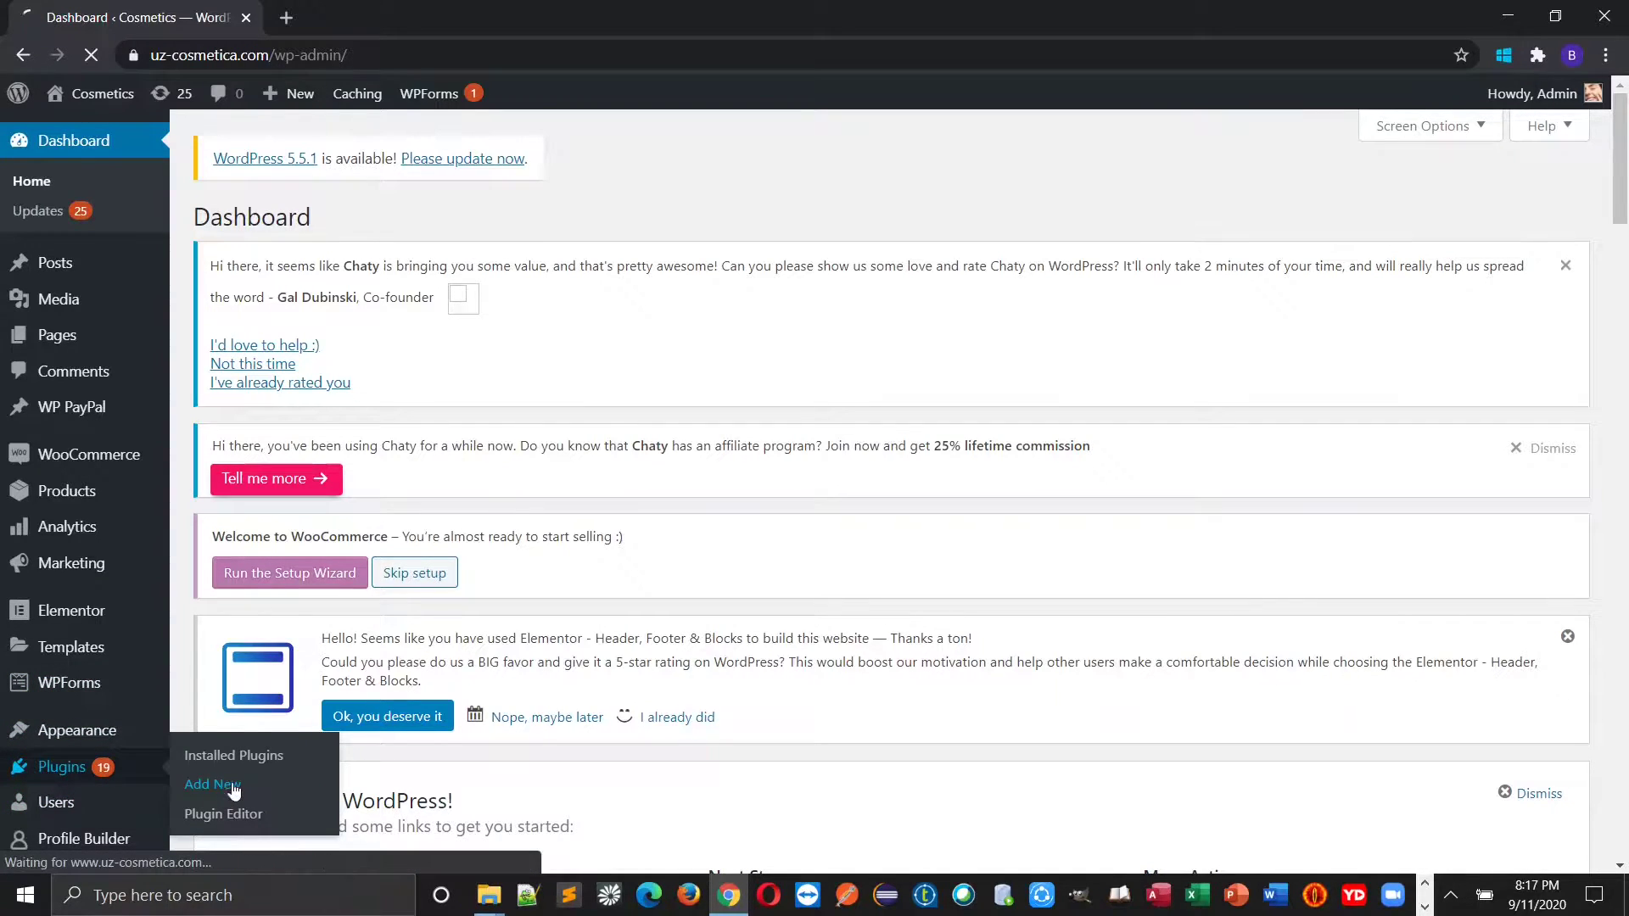
pyautogui.click(217, 785)
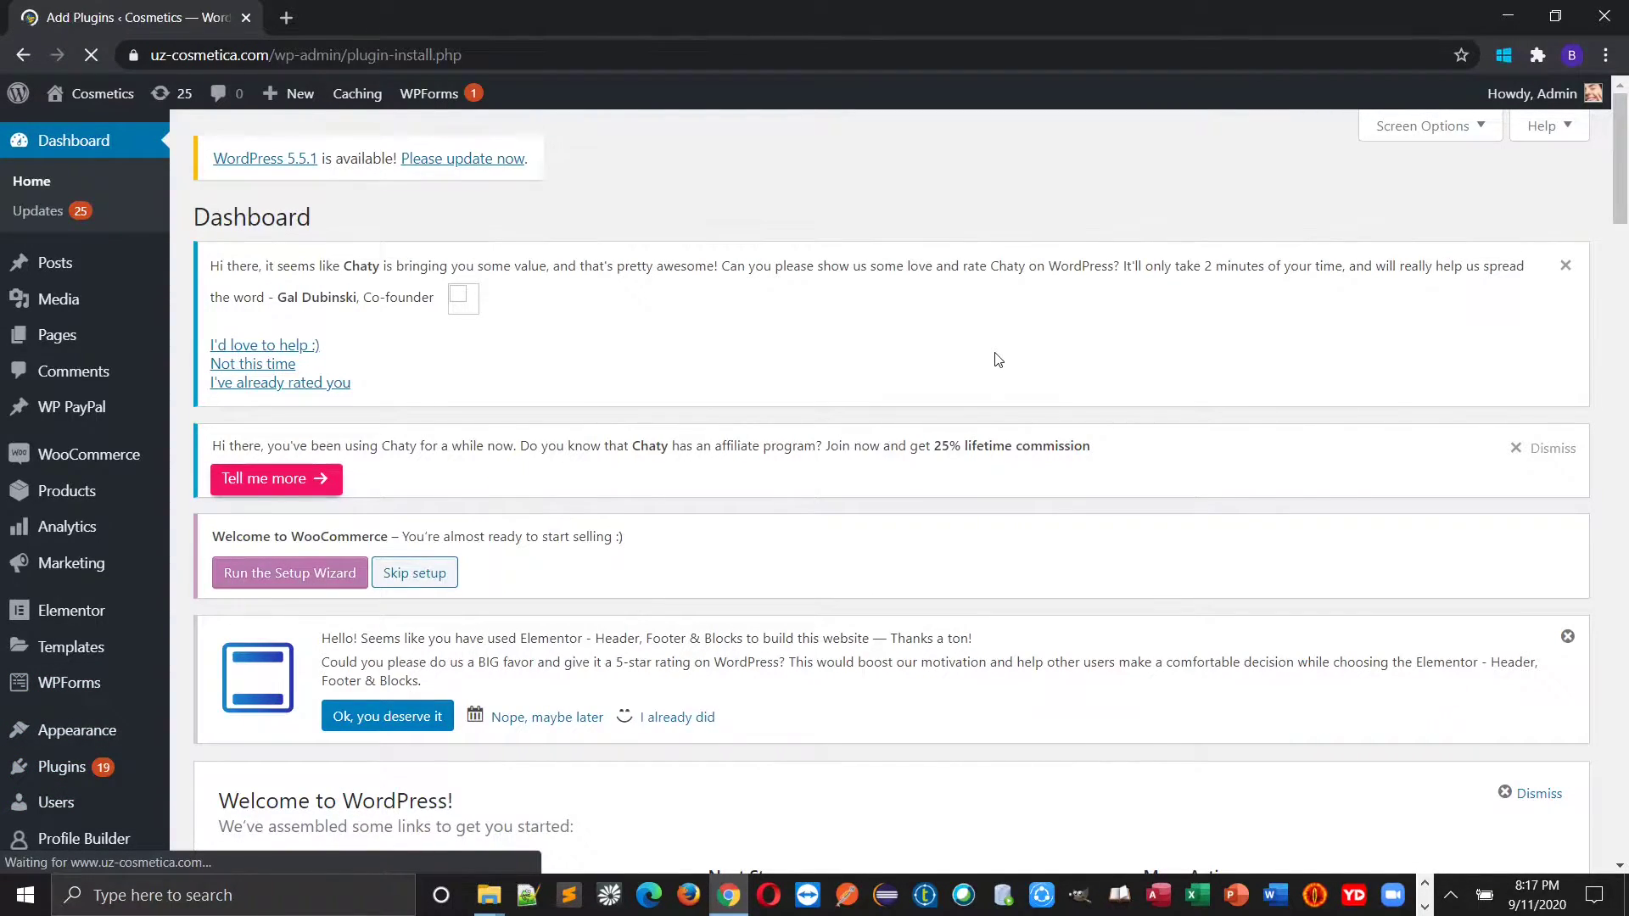
# Search the plugin directory for "mobile app" and look through the matching plugins
pyautogui.scroll(-2, 1071, 466)
pyautogui.scroll(-5, 1072, 466)
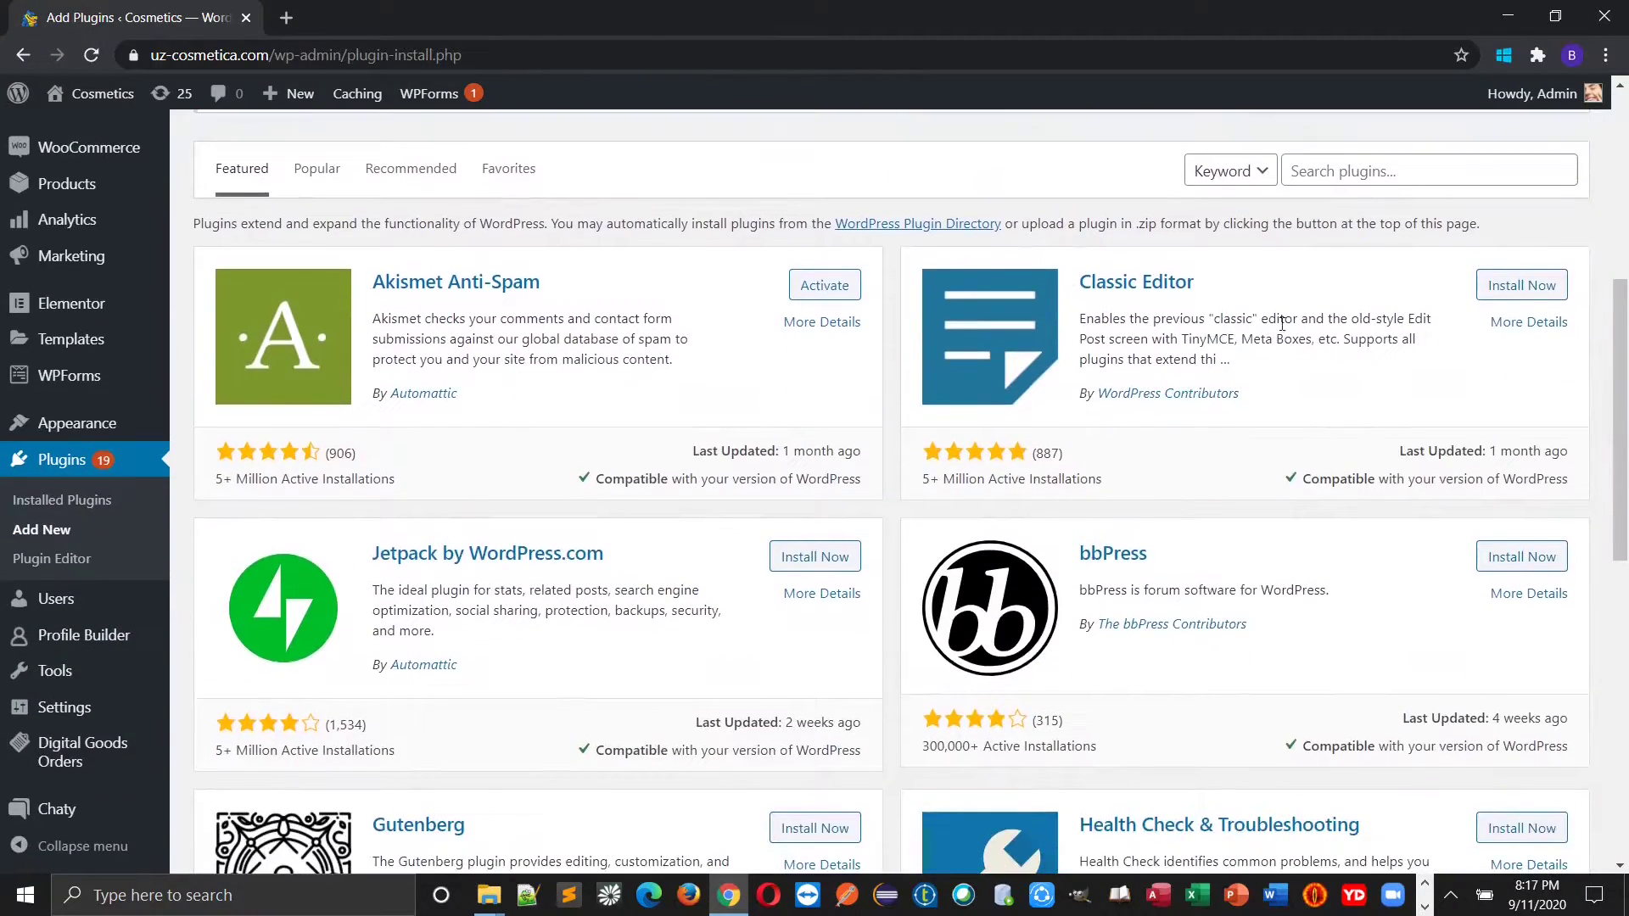
pyautogui.click(1341, 383)
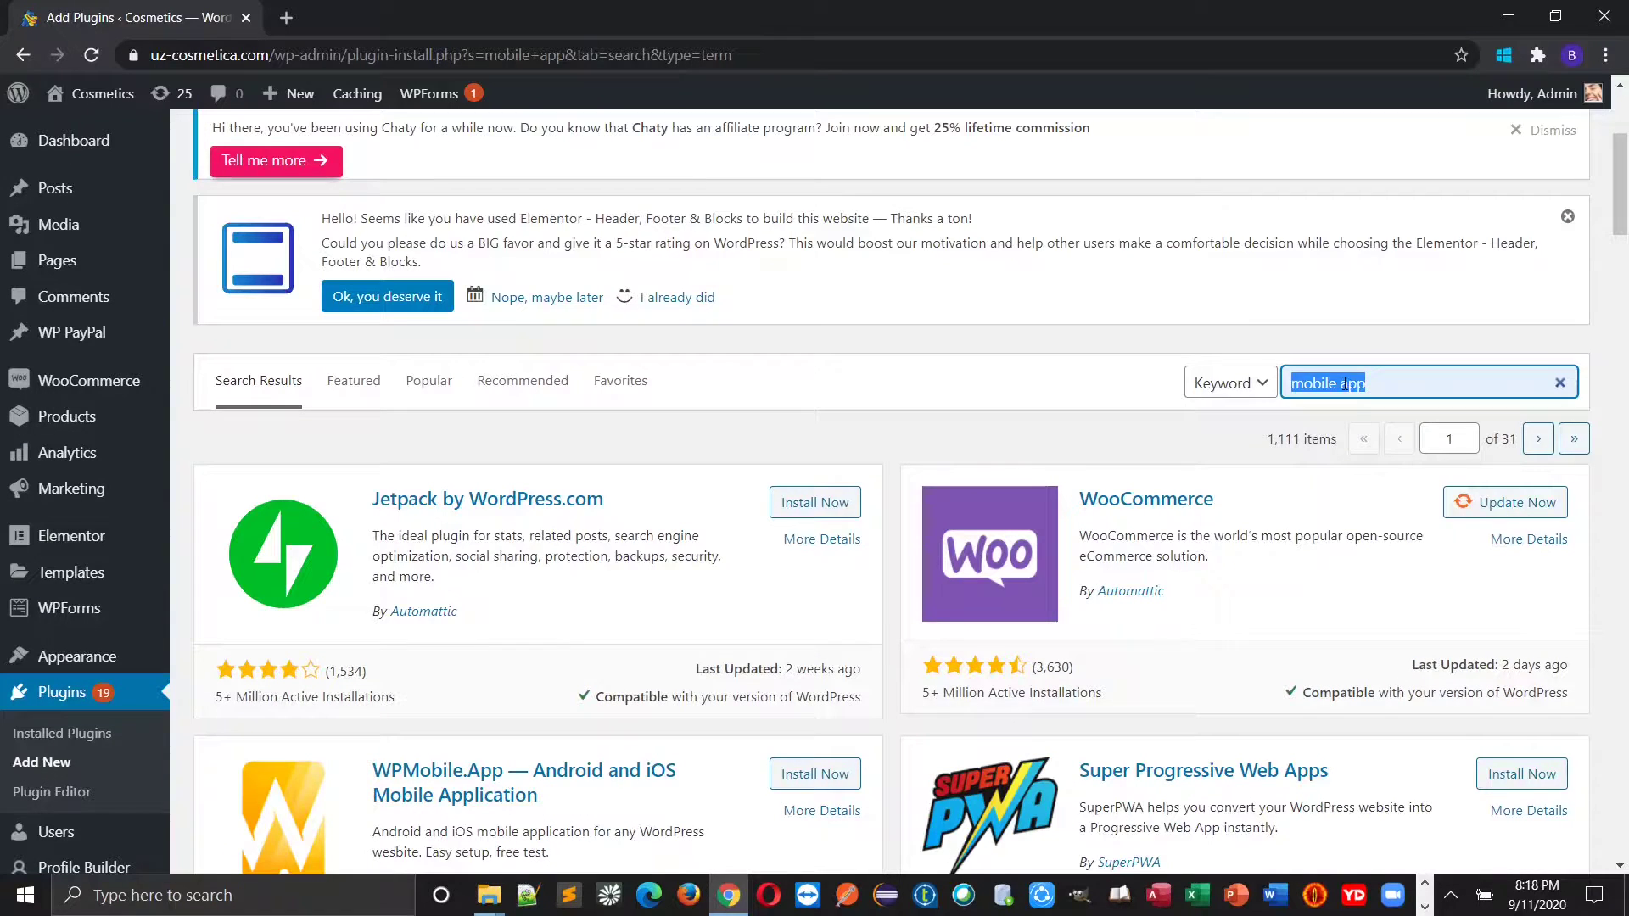
pyautogui.click(1341, 381)
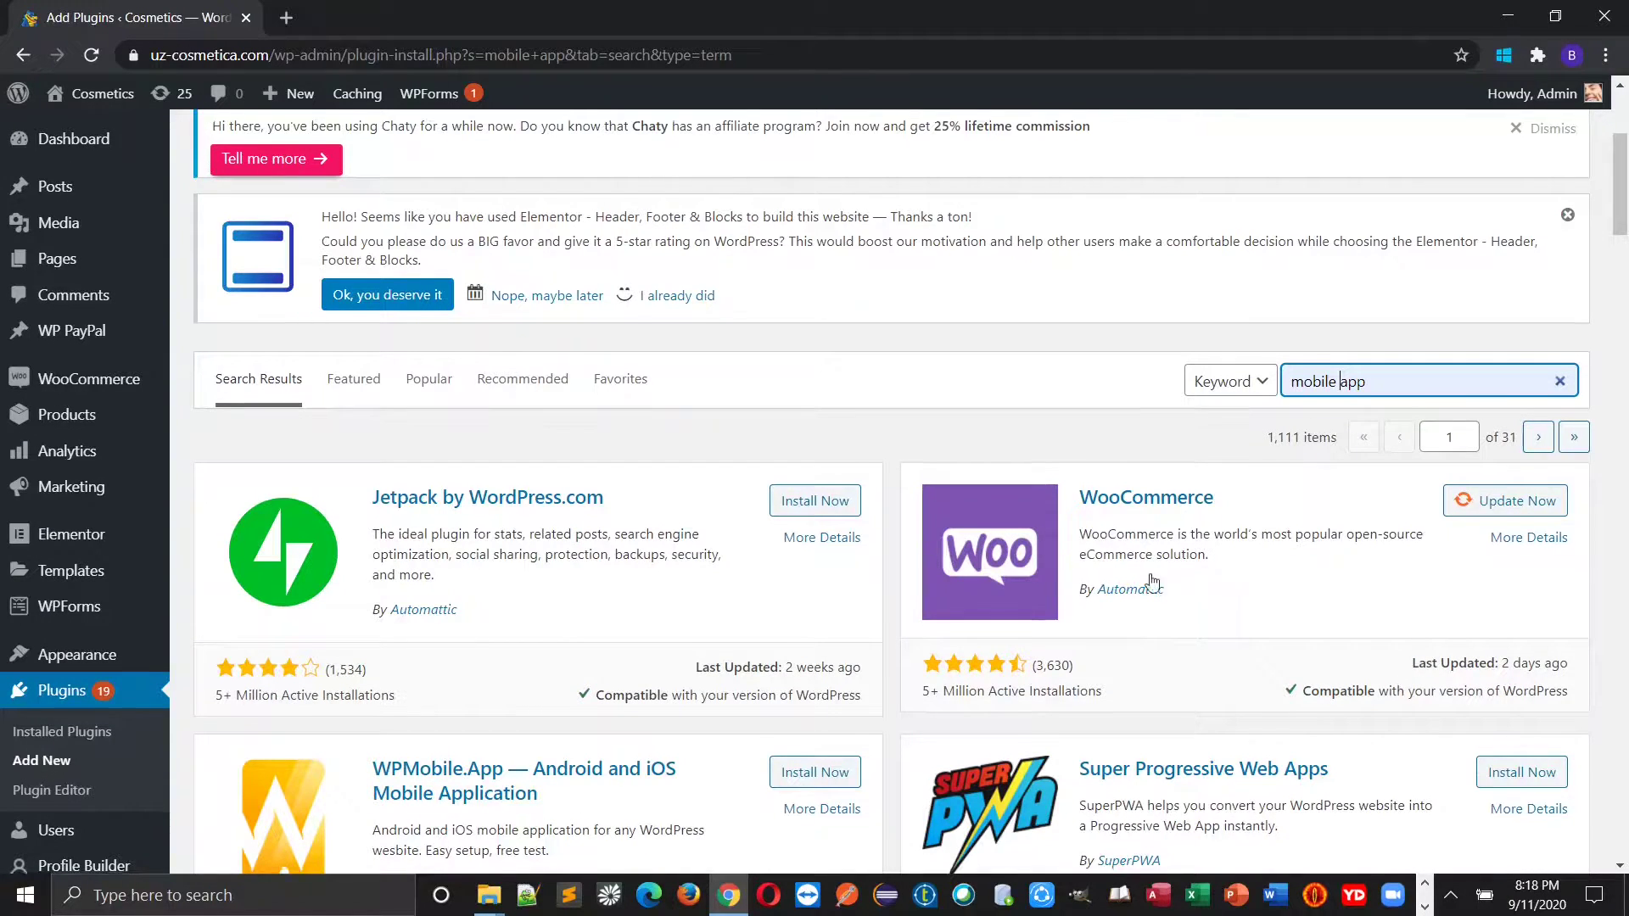
pyautogui.scroll(-4, 1152, 582)
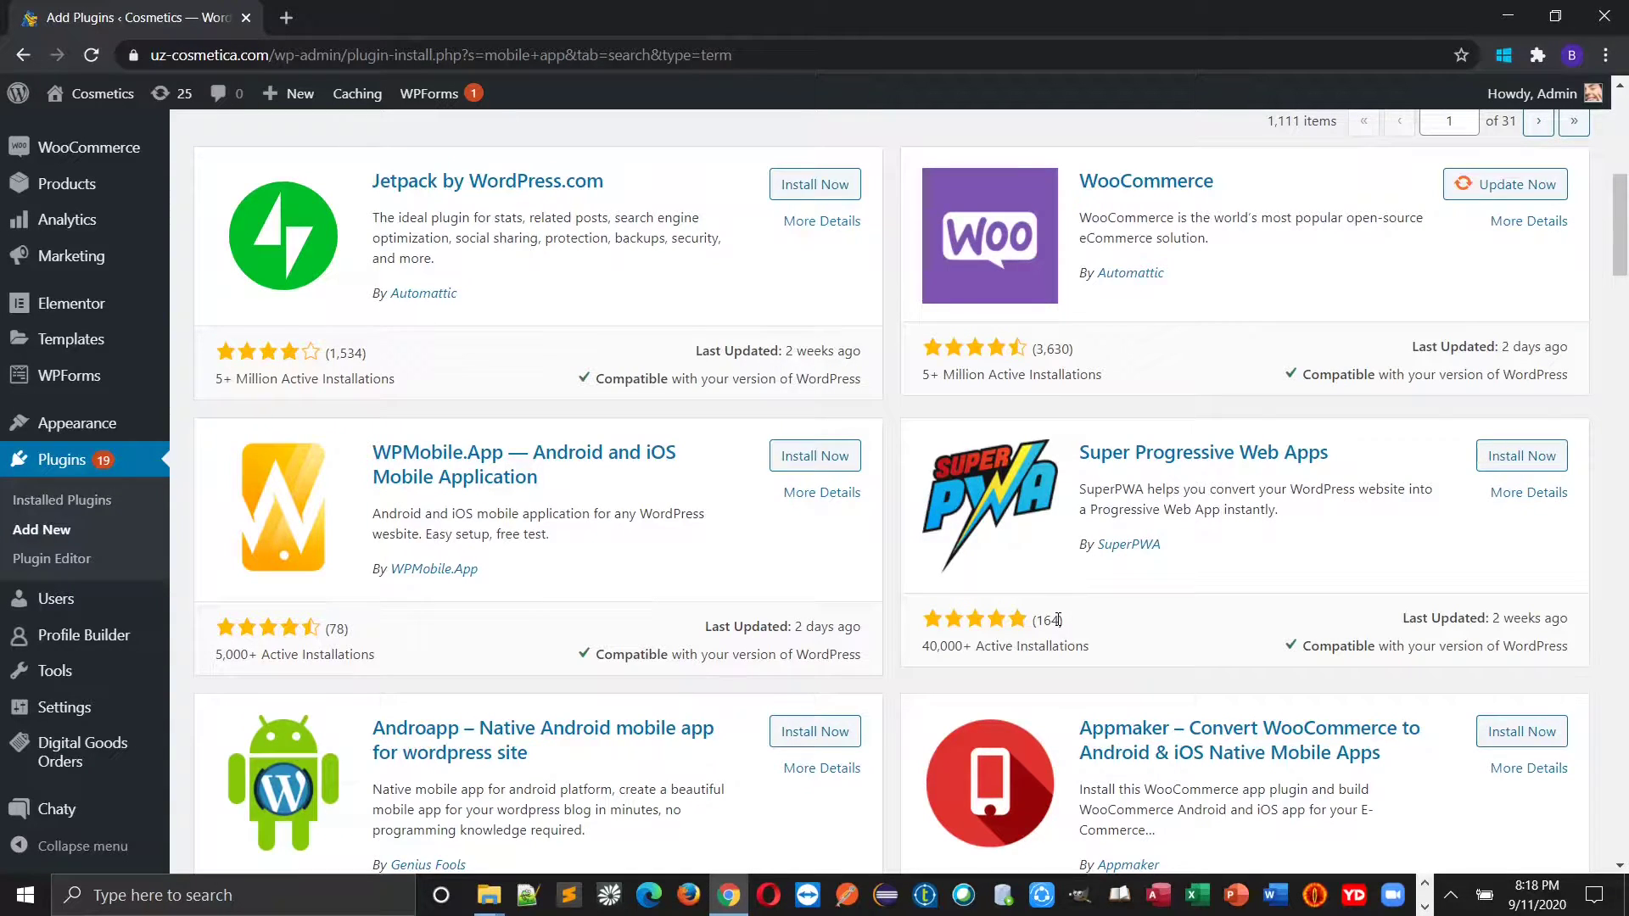
pyautogui.scroll(5, 1082, 607)
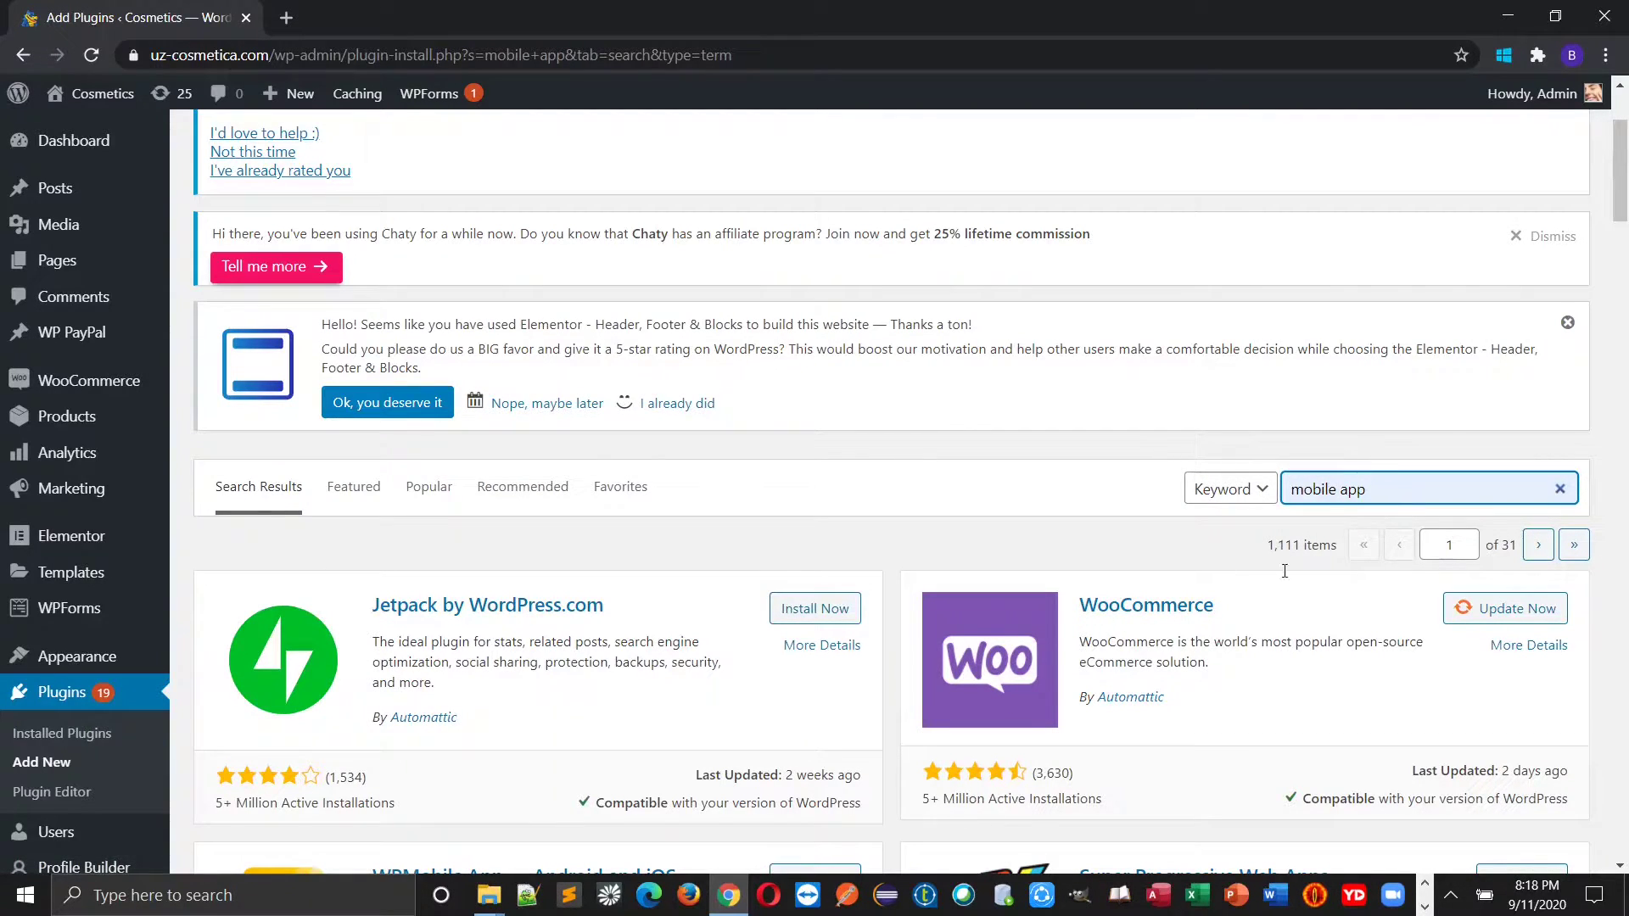
pyautogui.scroll(-4, 1285, 570)
pyautogui.scroll(4, 1285, 571)
# Find the WPMobile.App plugin by searching for its name, then install and activate it
pyautogui.moveTo(1368, 492); pyautogui.dragTo(1290, 498)
pyautogui.write('WPMobile.App')
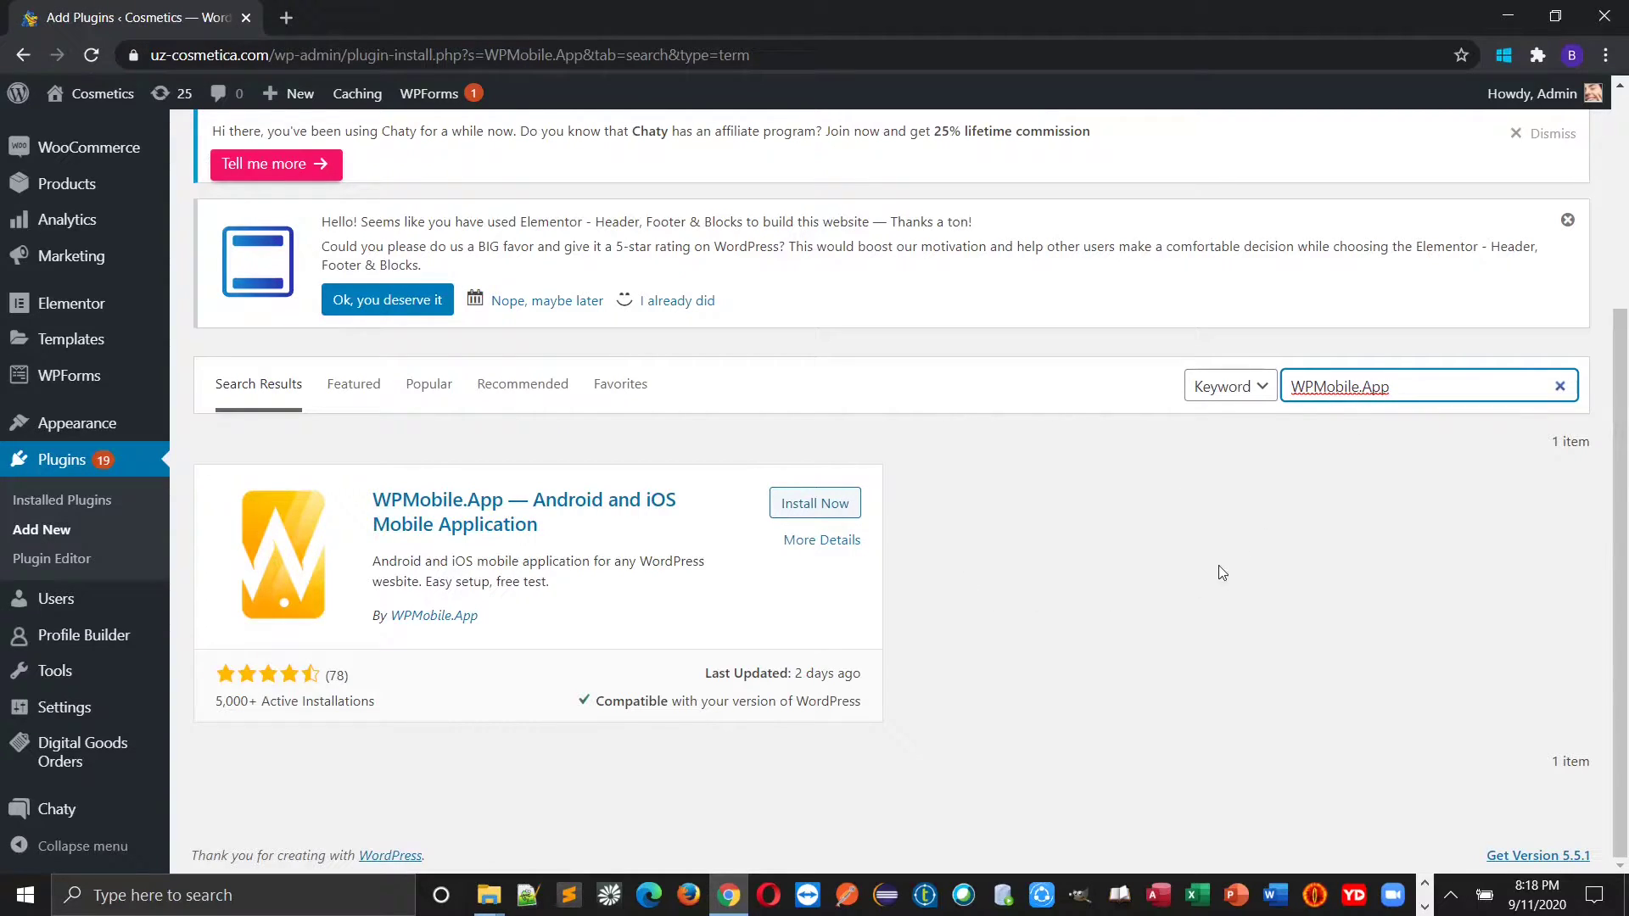
pyautogui.click(799, 506)
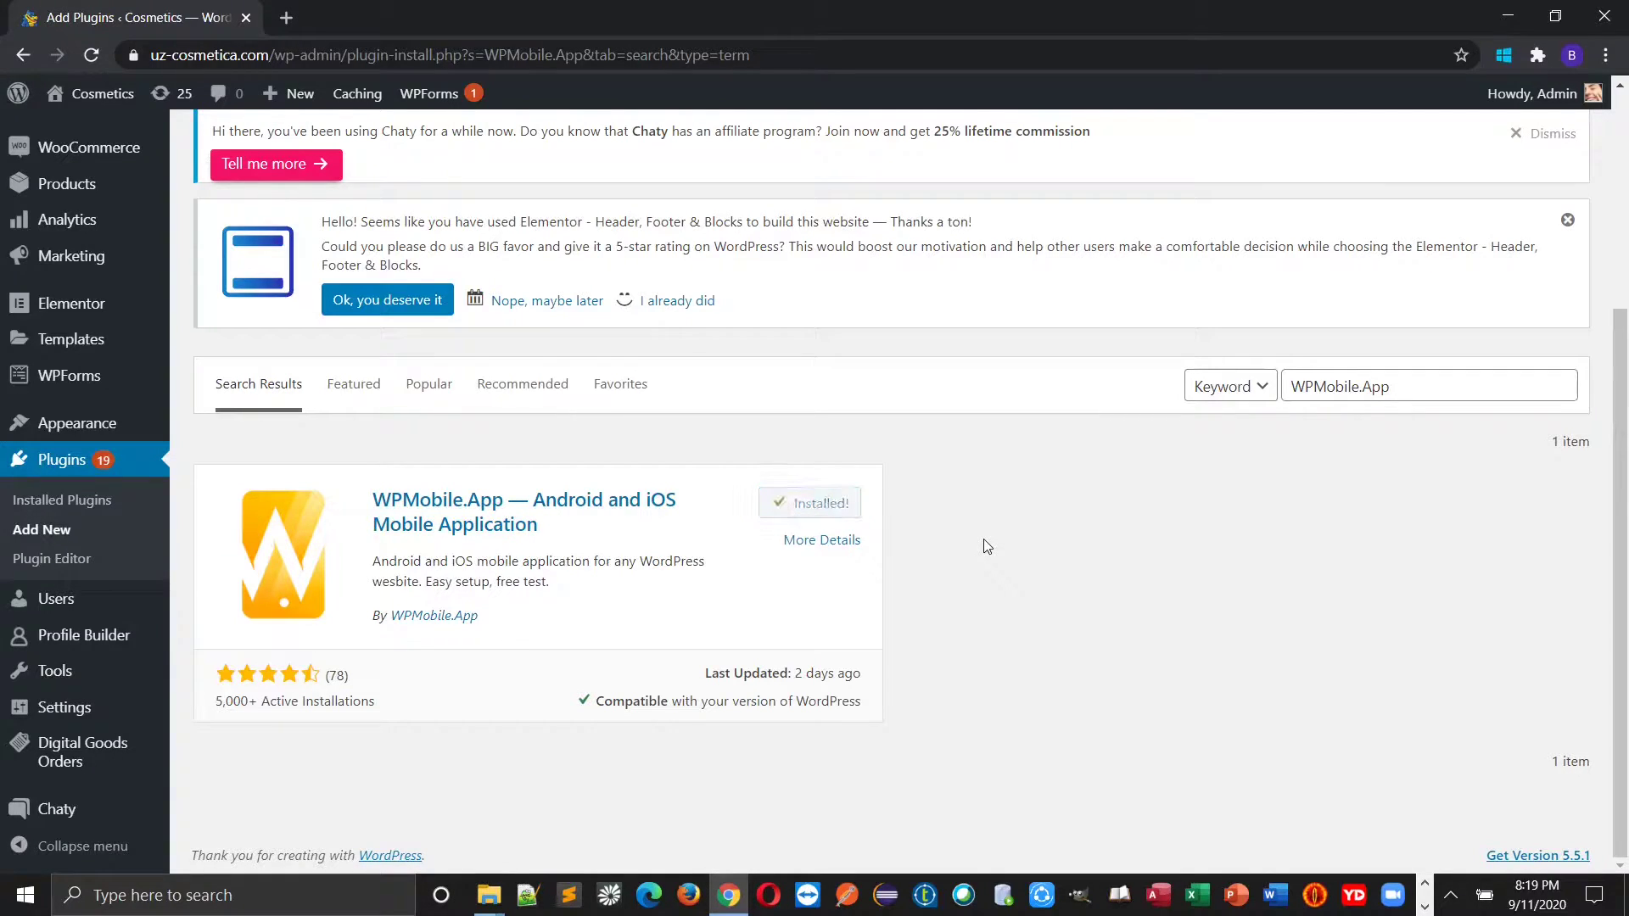
pyautogui.click(820, 507)
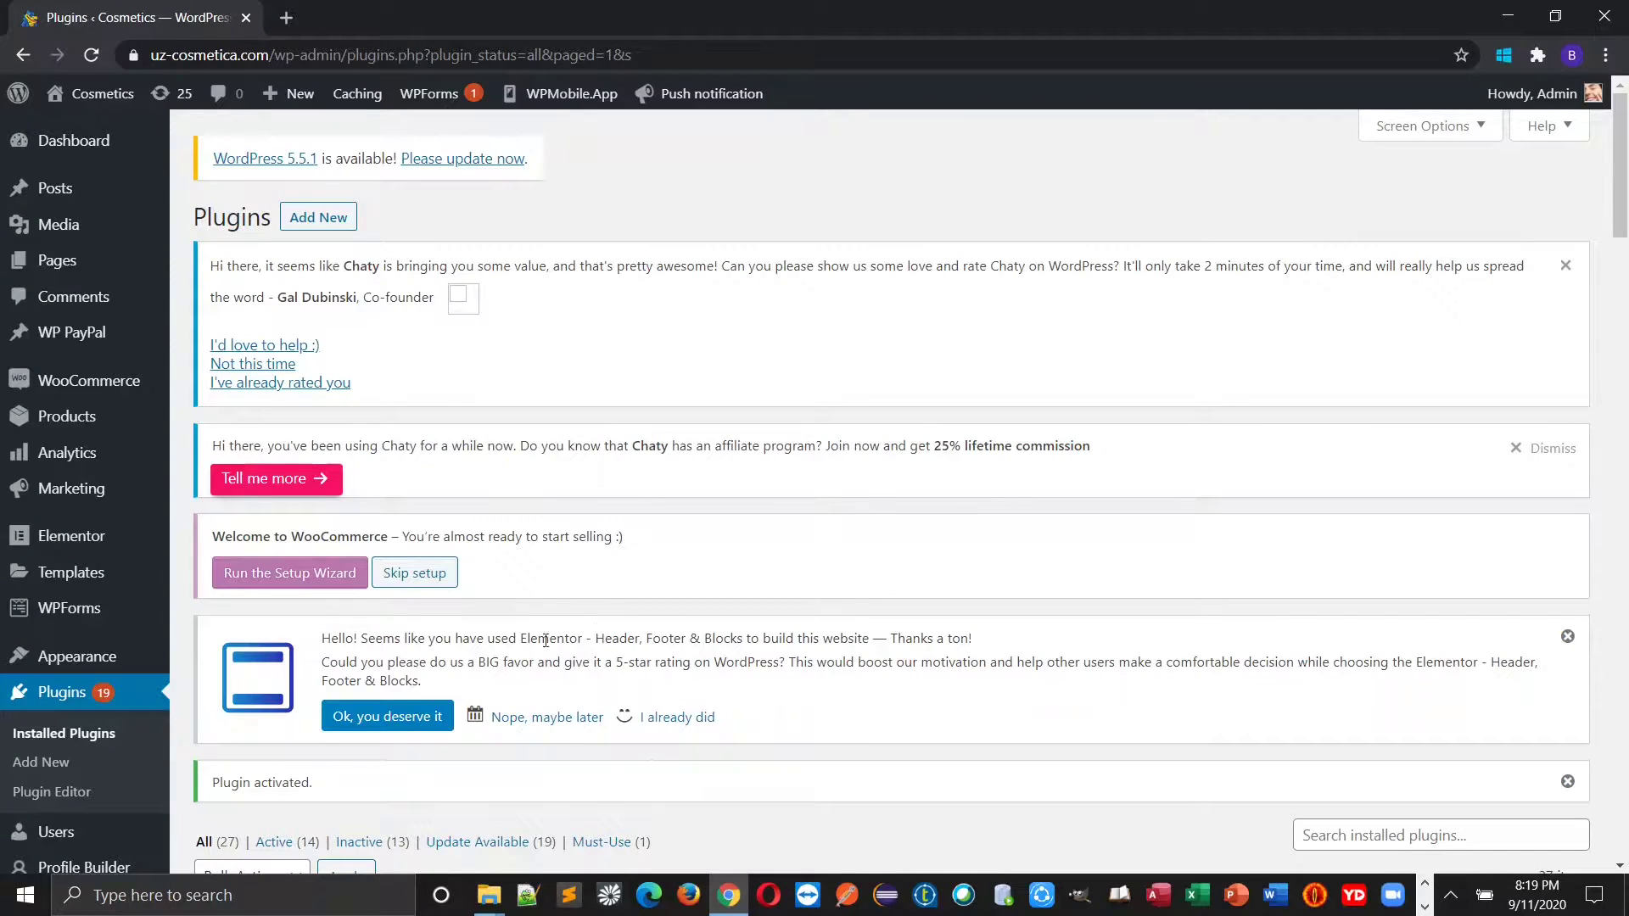
# Open the main page of the newly activated WPMobile.App plugin
pyautogui.scroll(-2, 99, 691)
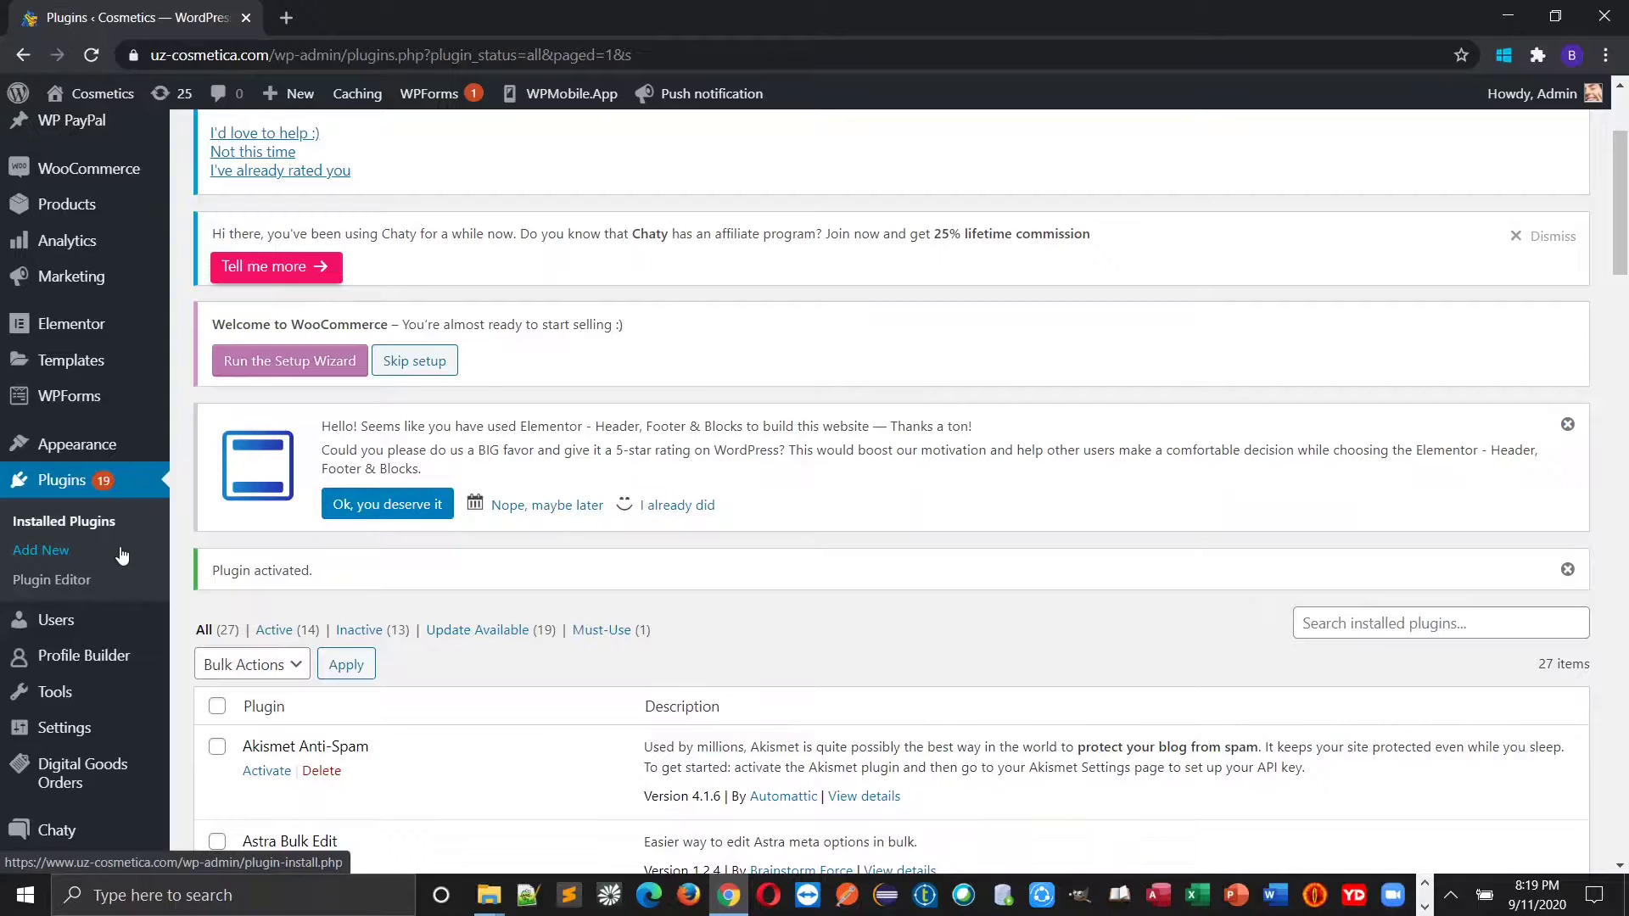
pyautogui.scroll(-3, 120, 560)
pyautogui.moveTo(115, 821)
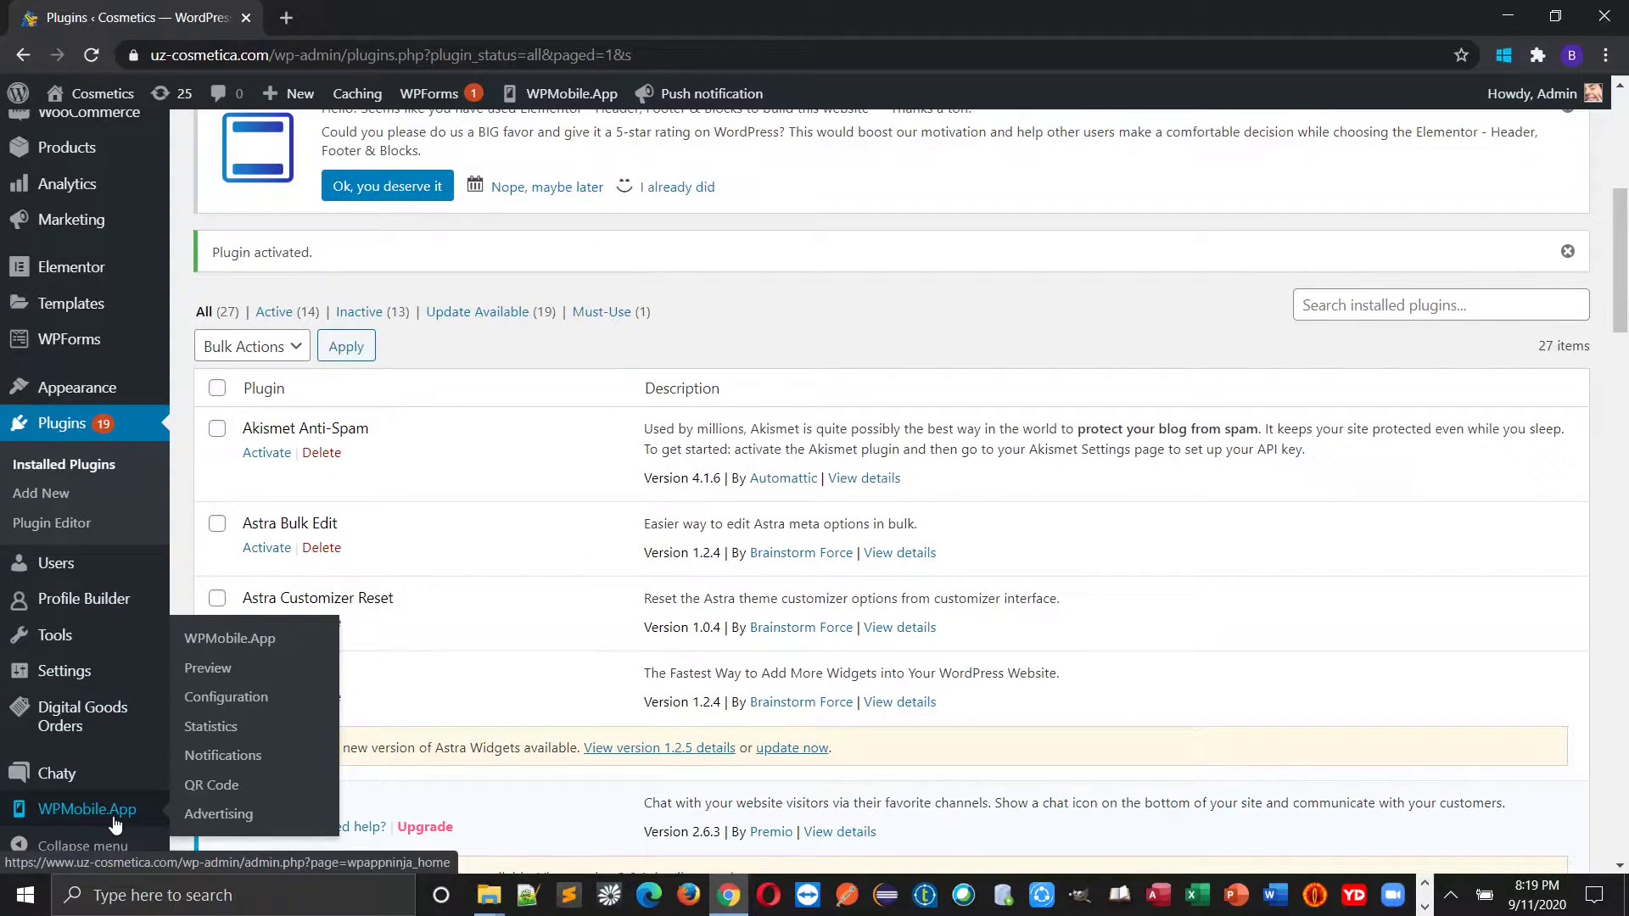
pyautogui.click(268, 647)
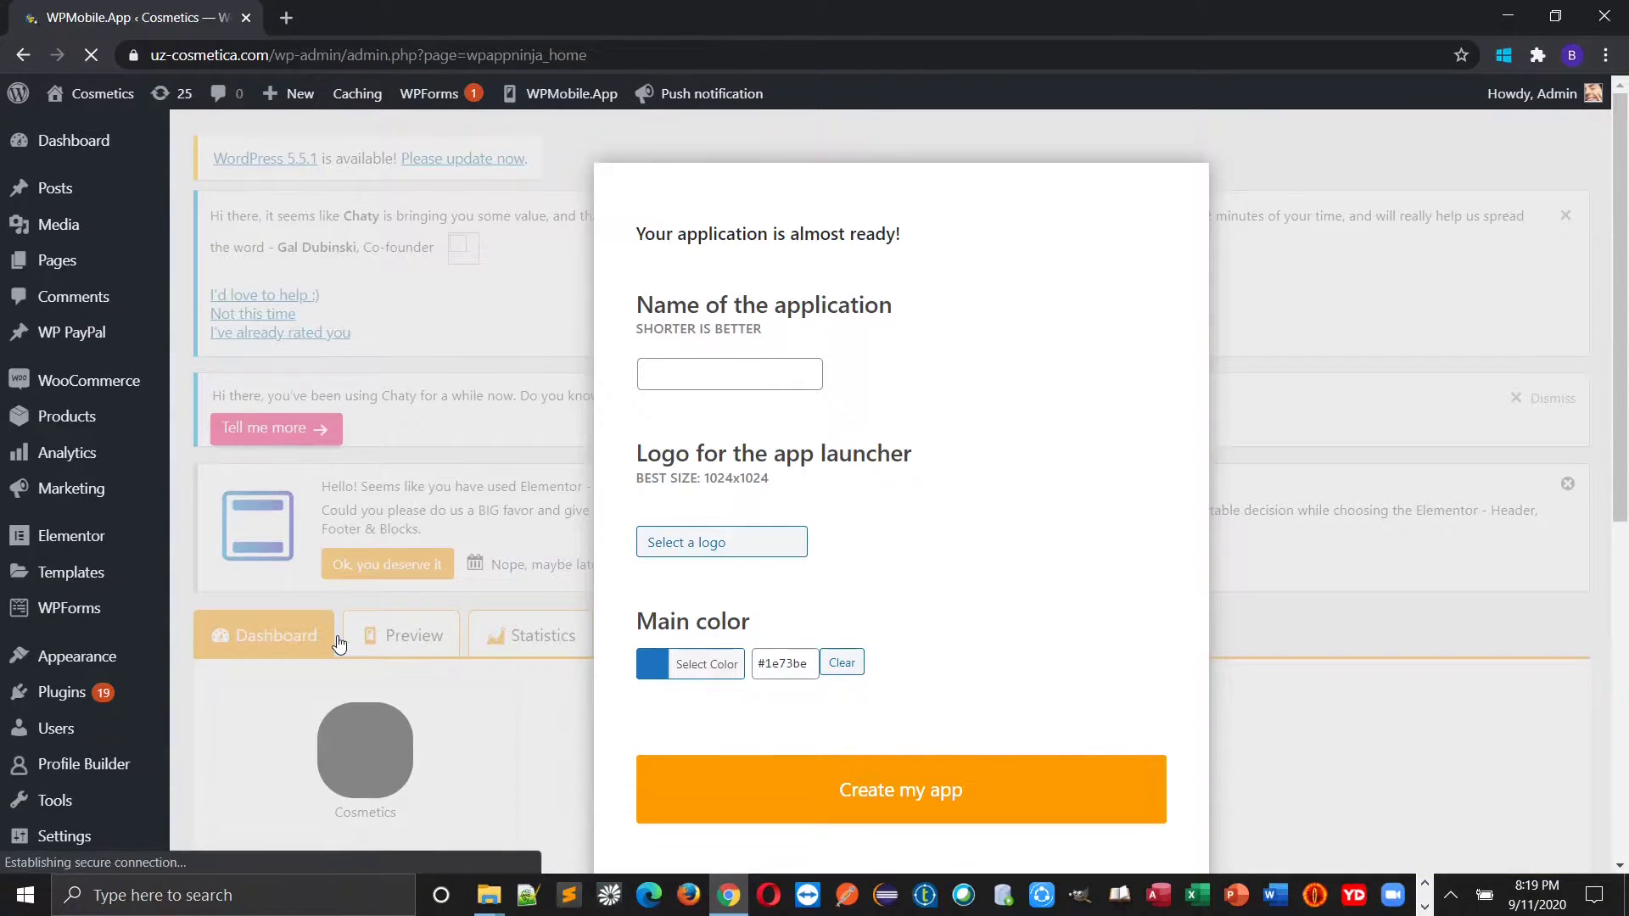
# Enter Cosmetica as the name of the application in the app setup form
pyautogui.click(709, 371)
pyautogui.click(870, 359)
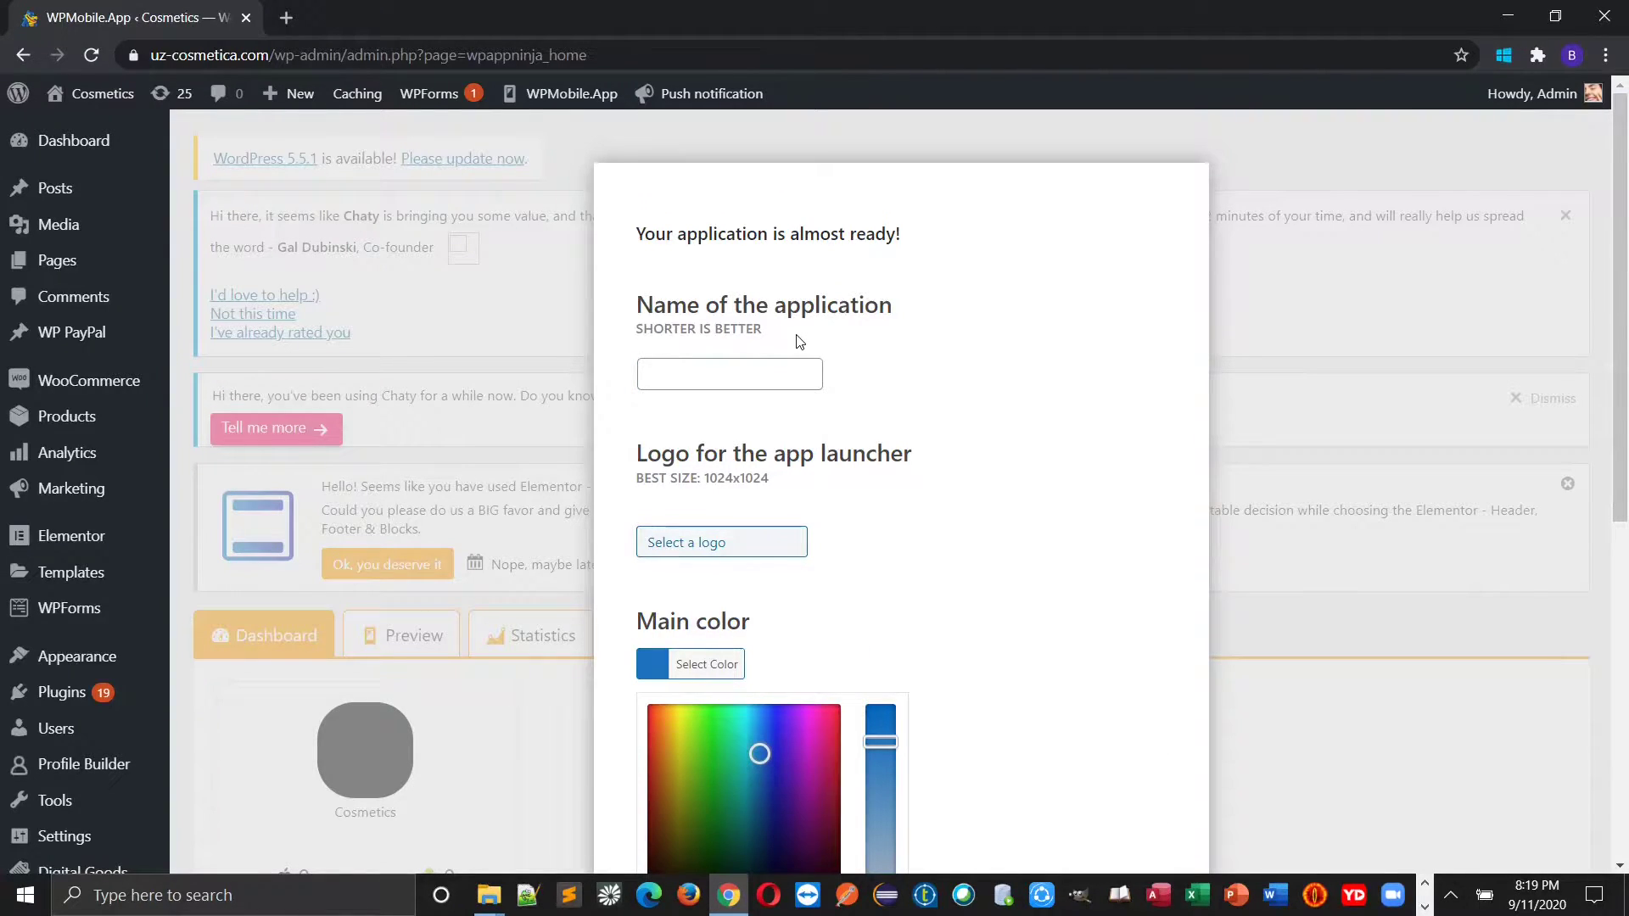
pyautogui.click(764, 367)
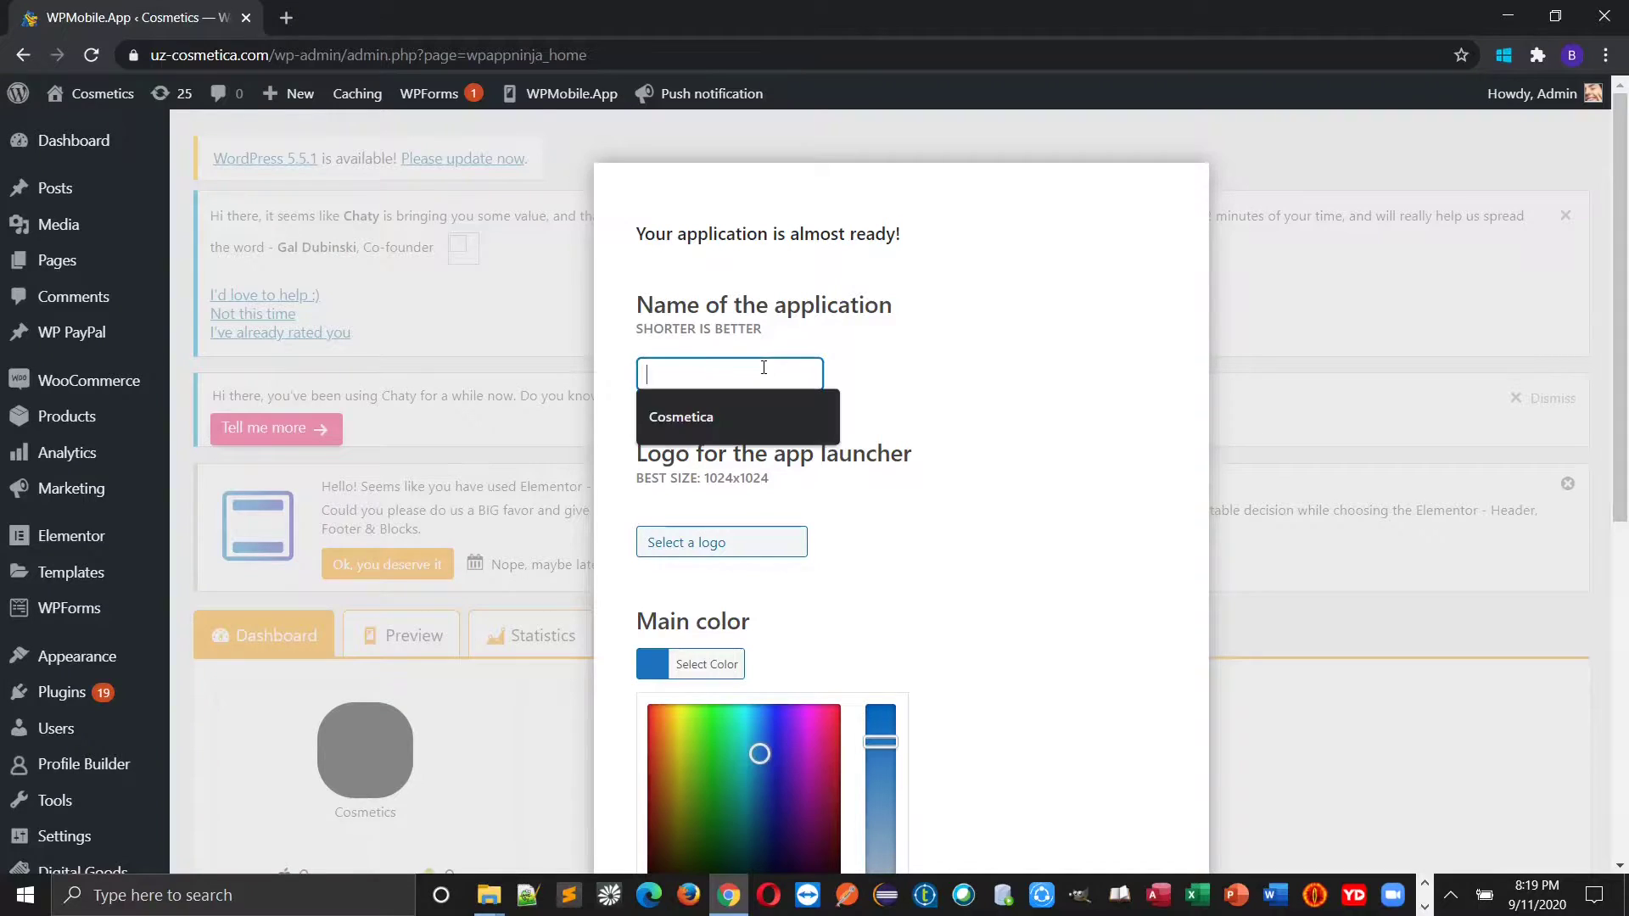
pyautogui.click(704, 414)
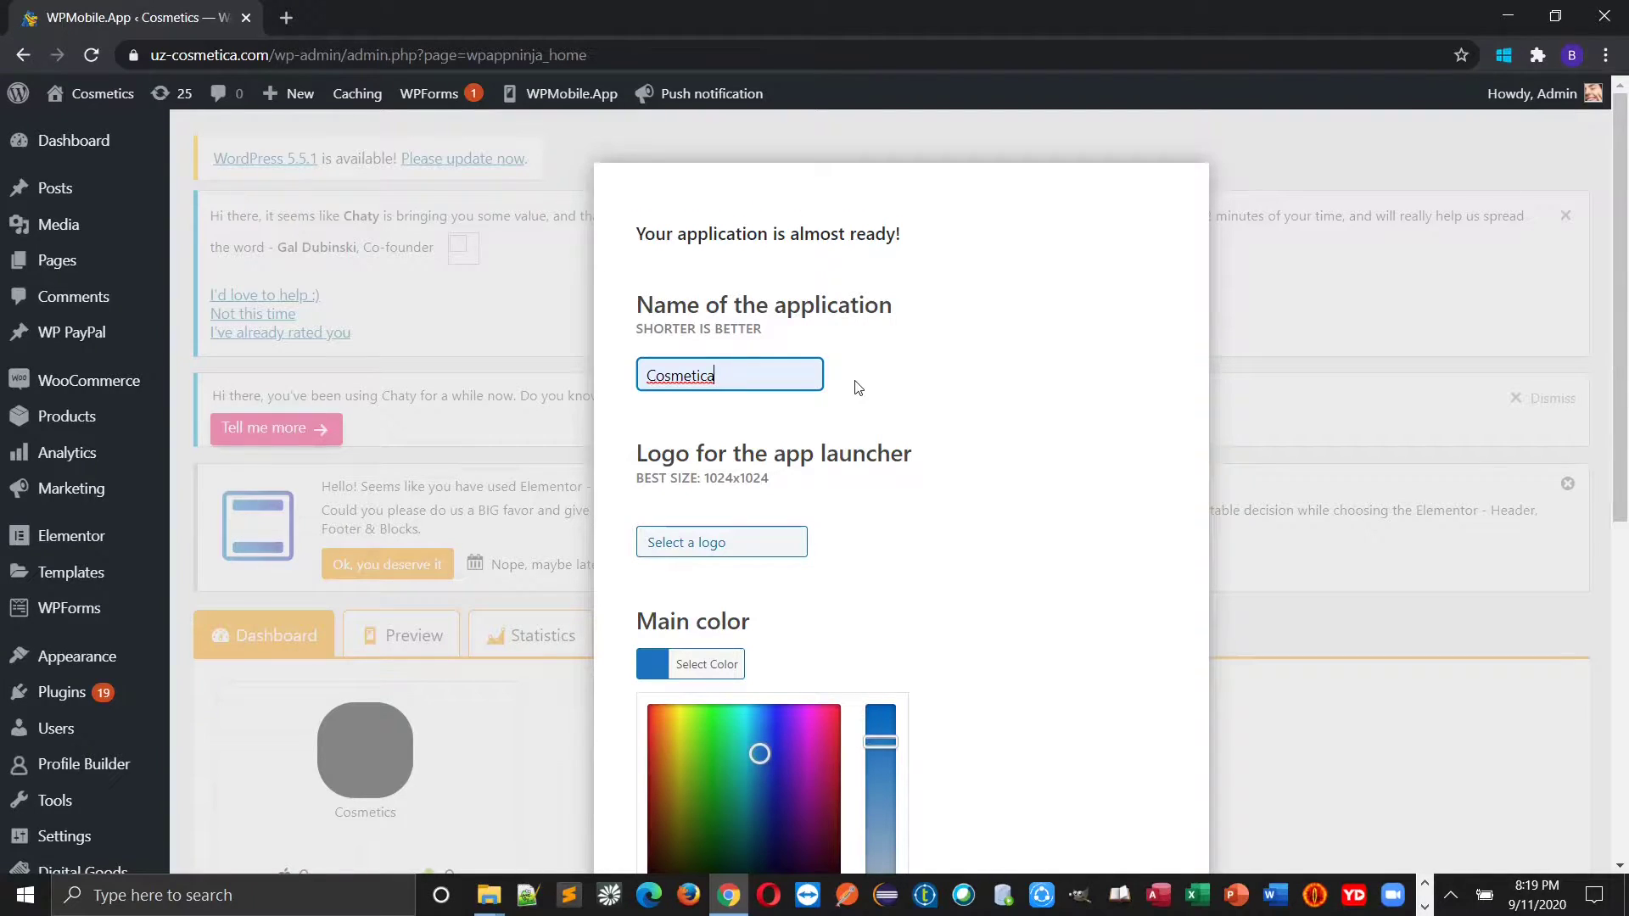
# Use the media library photo of the woman in a straw hat as the app launcher logo
pyautogui.click(753, 545)
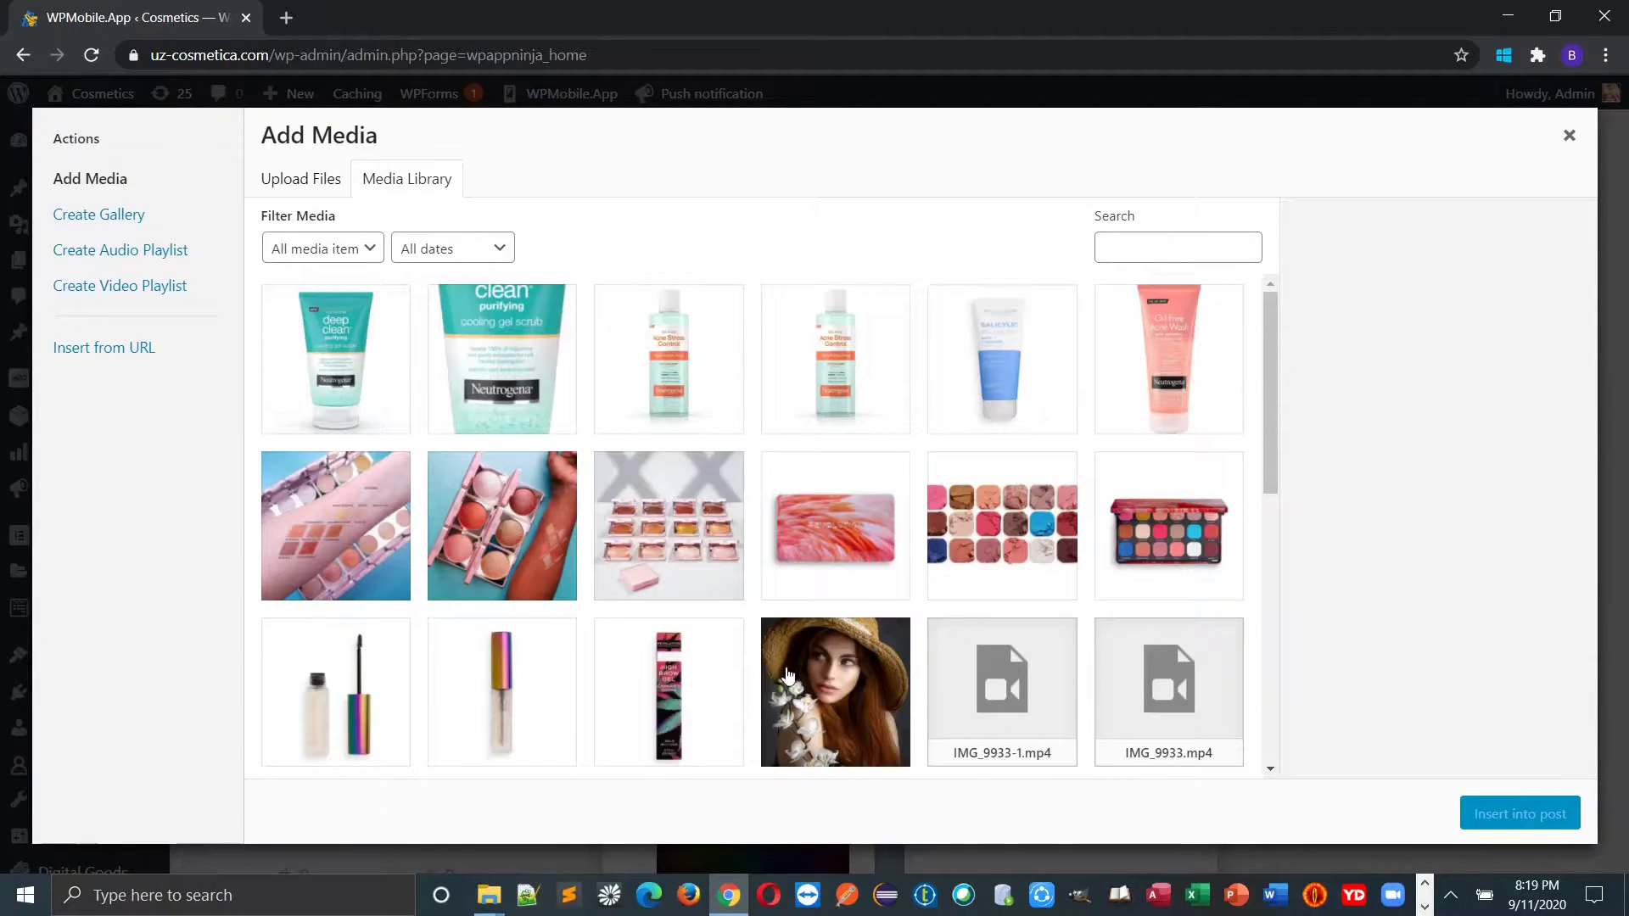
pyautogui.click(785, 673)
pyautogui.click(1557, 813)
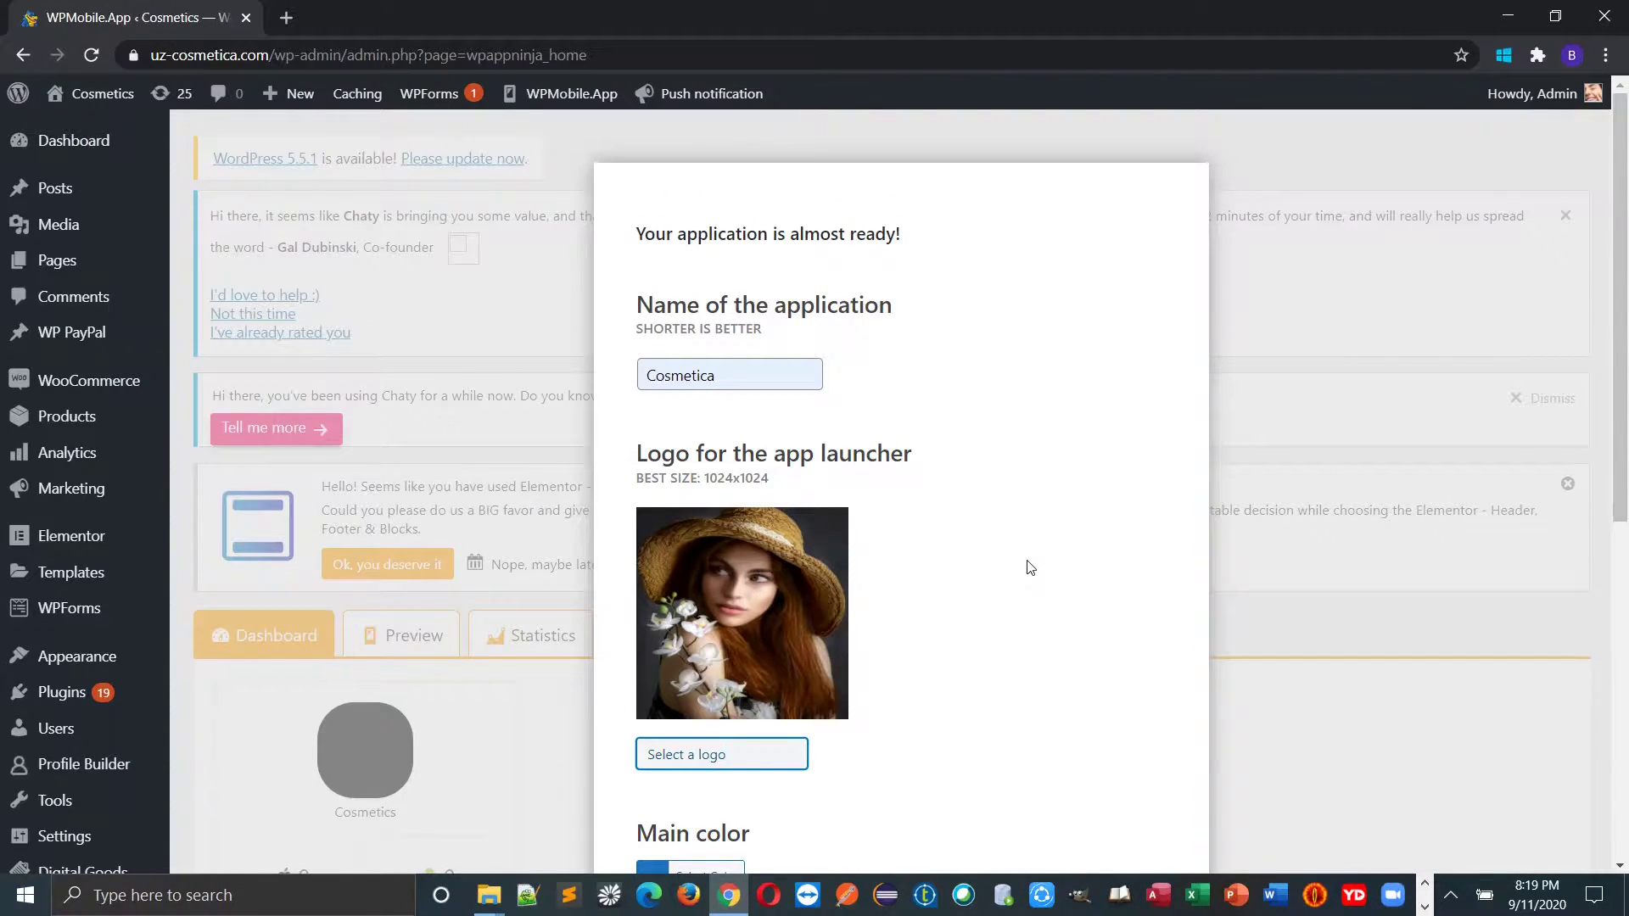
# Set the app's main color to a turquoise green (#00e2aa) at full saturation and create the app
pyautogui.scroll(-7, 1021, 589)
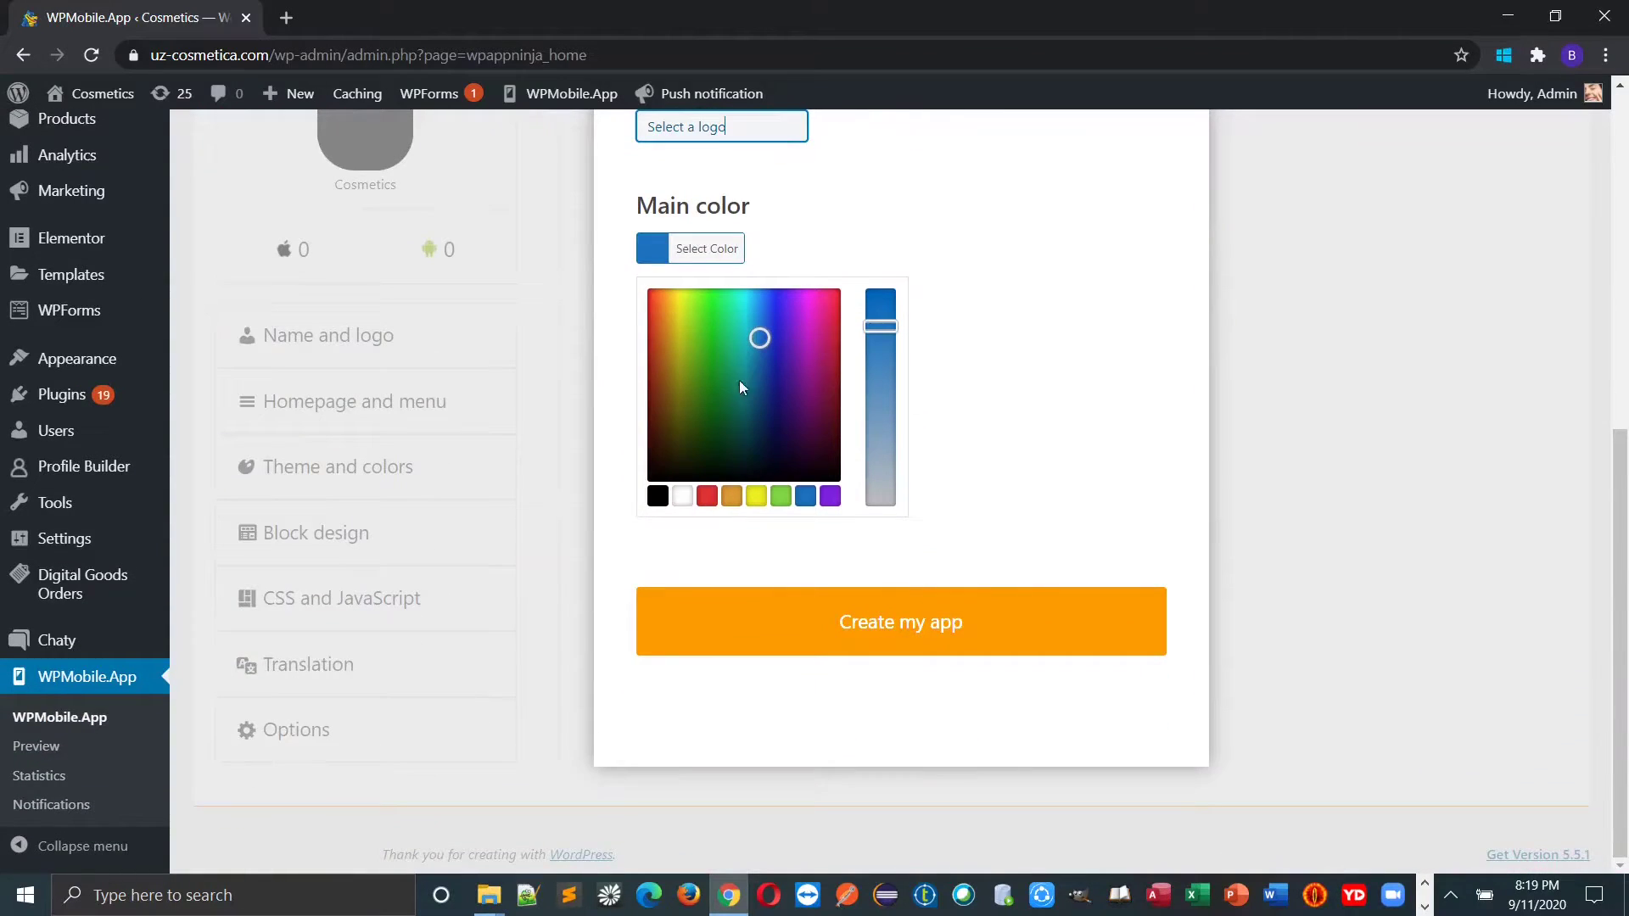
pyautogui.moveTo(736, 315)
pyautogui.mouseDown()
pyautogui.moveTo(724, 307)
pyautogui.moveTo(738, 315)
pyautogui.mouseUp()
pyautogui.moveTo(891, 328); pyautogui.dragTo(884, 292)
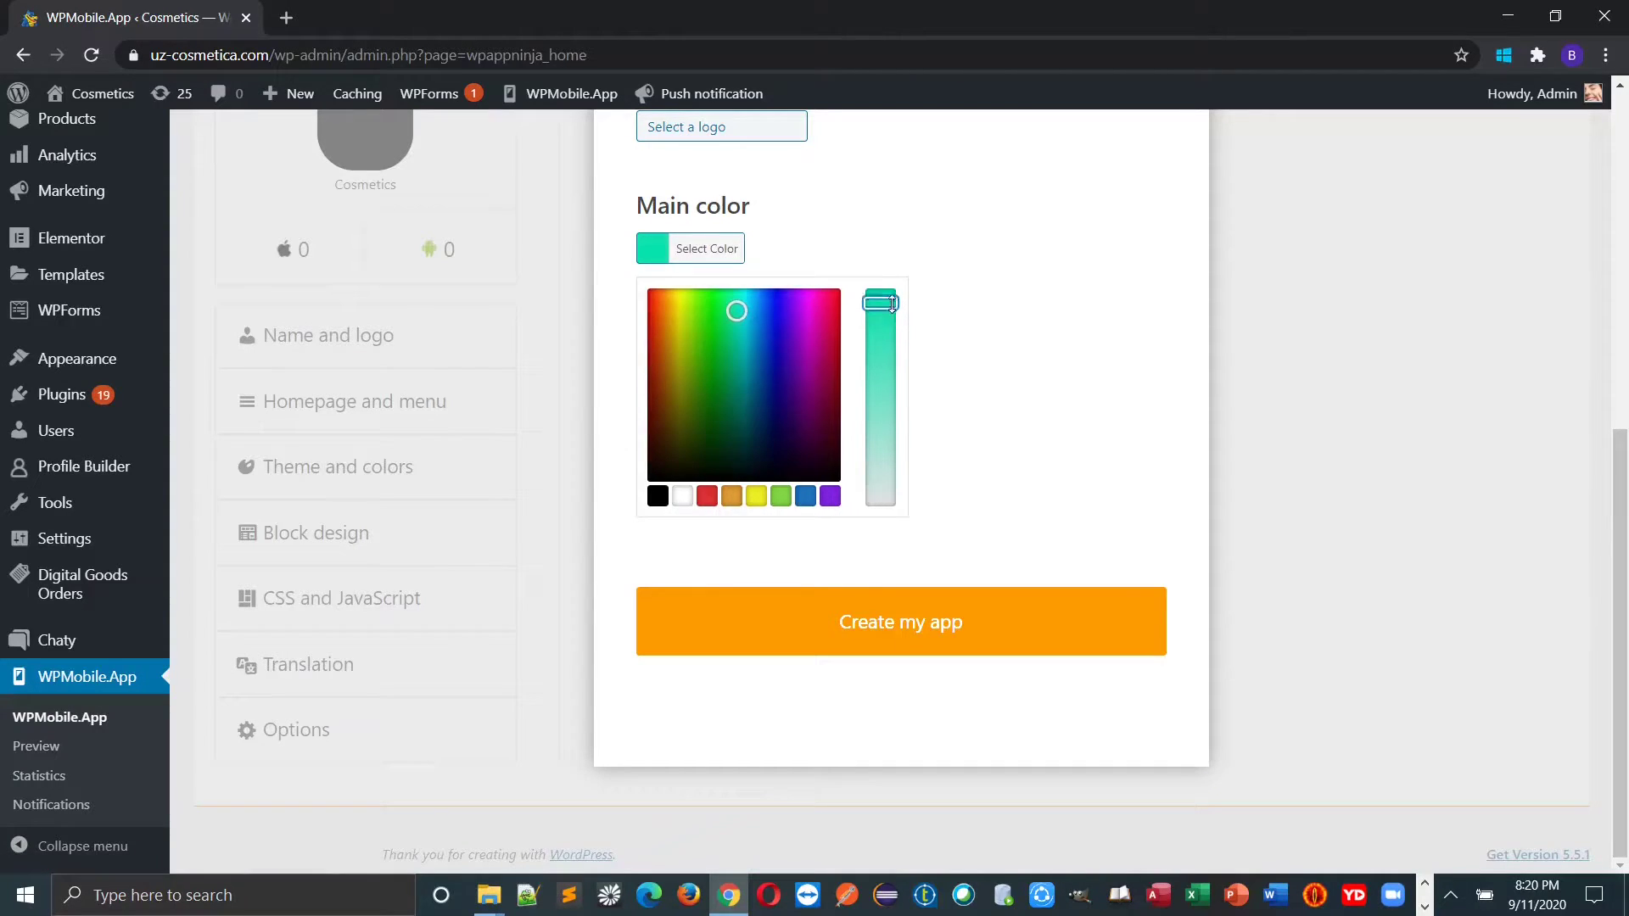
pyautogui.click(901, 628)
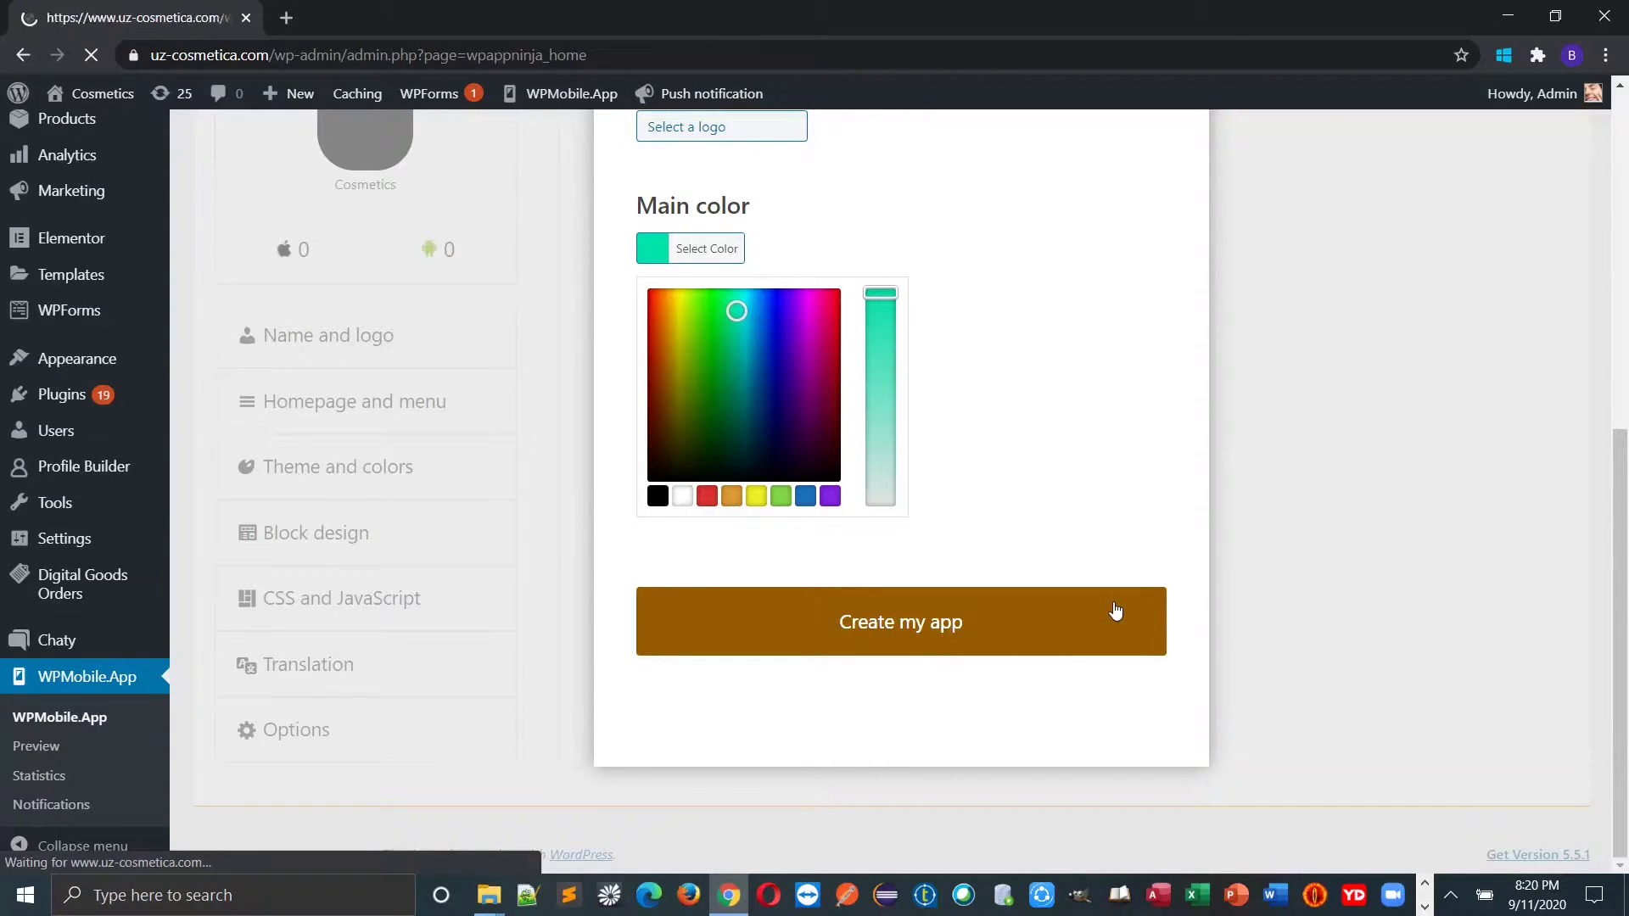
# Open the name and logo settings of the Cosmetica app from the plugin dashboard
pyautogui.scroll(-4, 1023, 628)
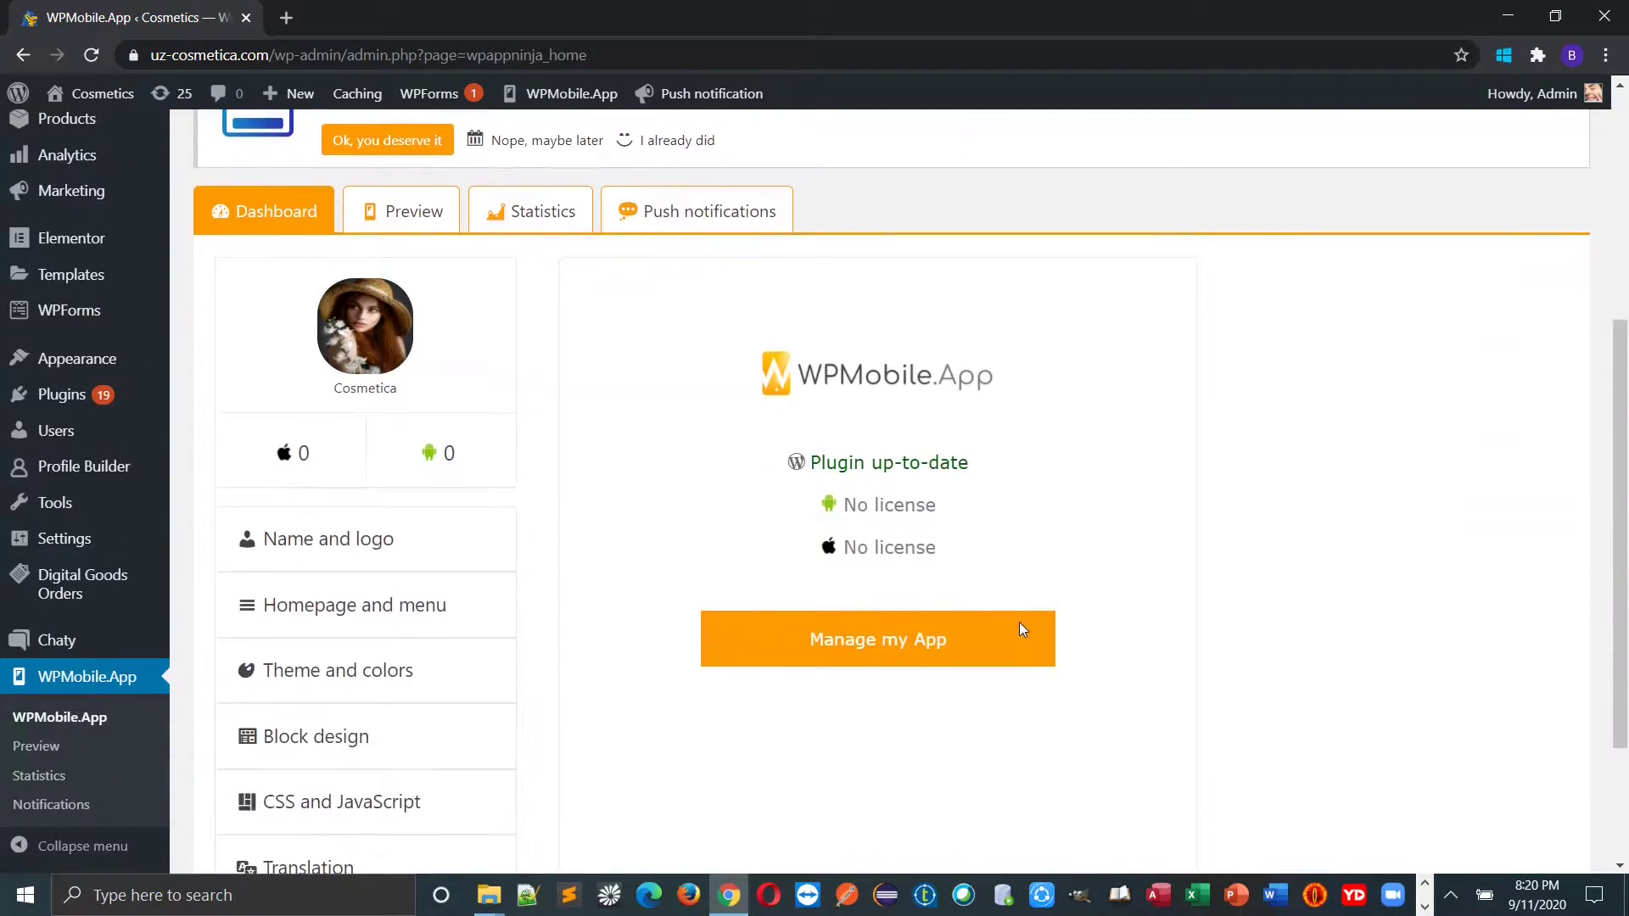
pyautogui.scroll(-1, 1023, 629)
pyautogui.scroll(1, 1022, 629)
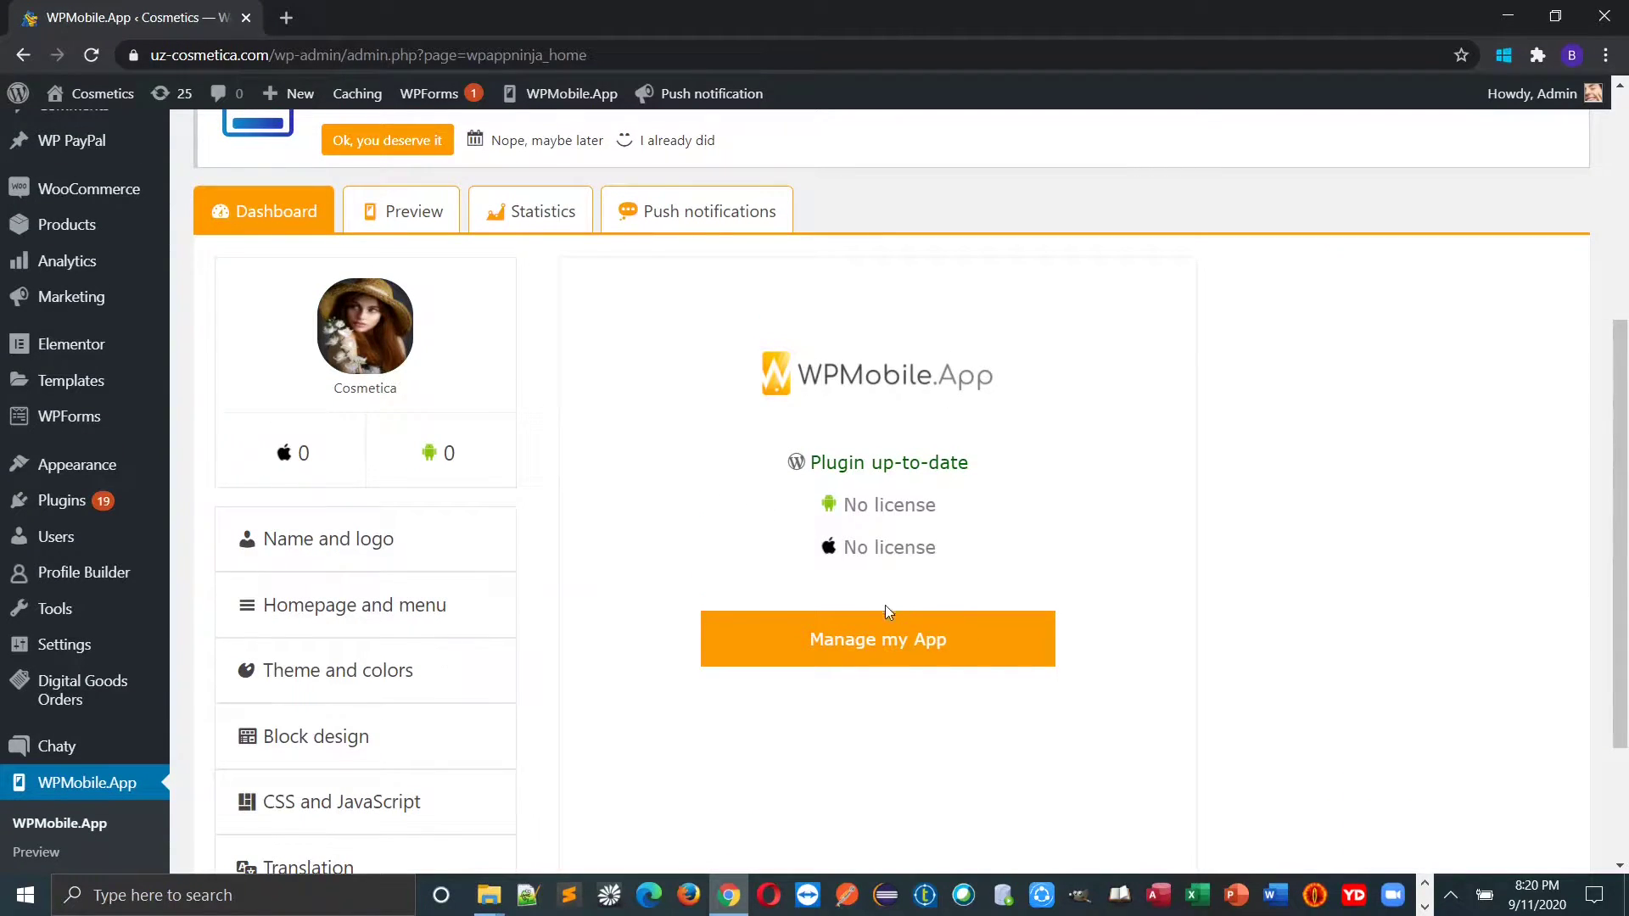
pyautogui.scroll(-1, 764, 599)
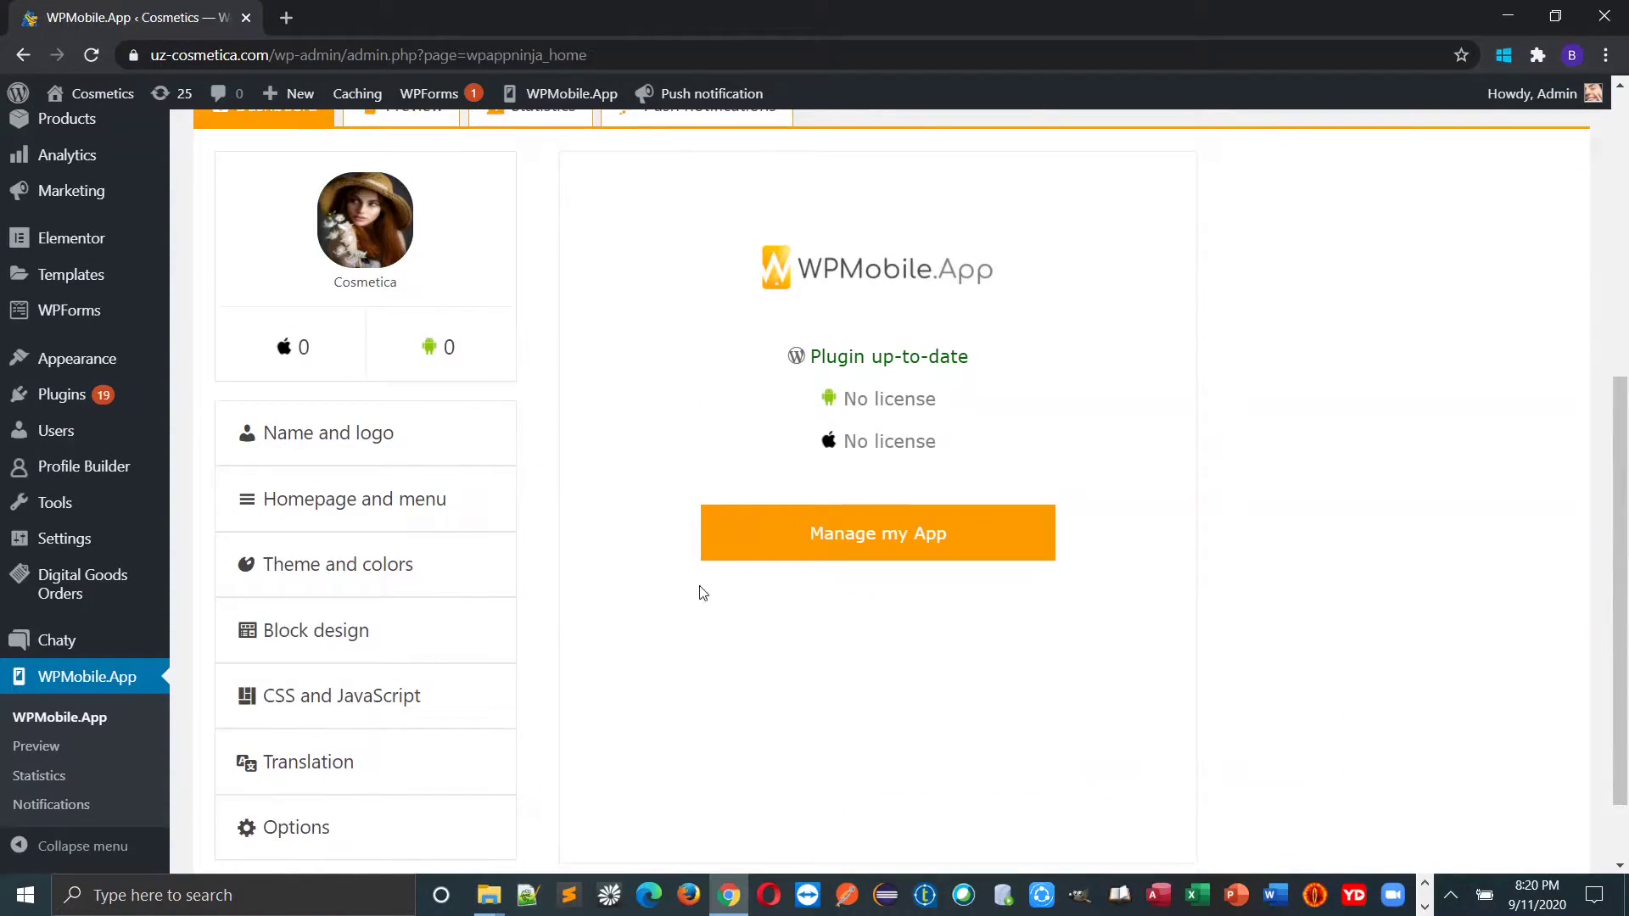
pyautogui.click(325, 446)
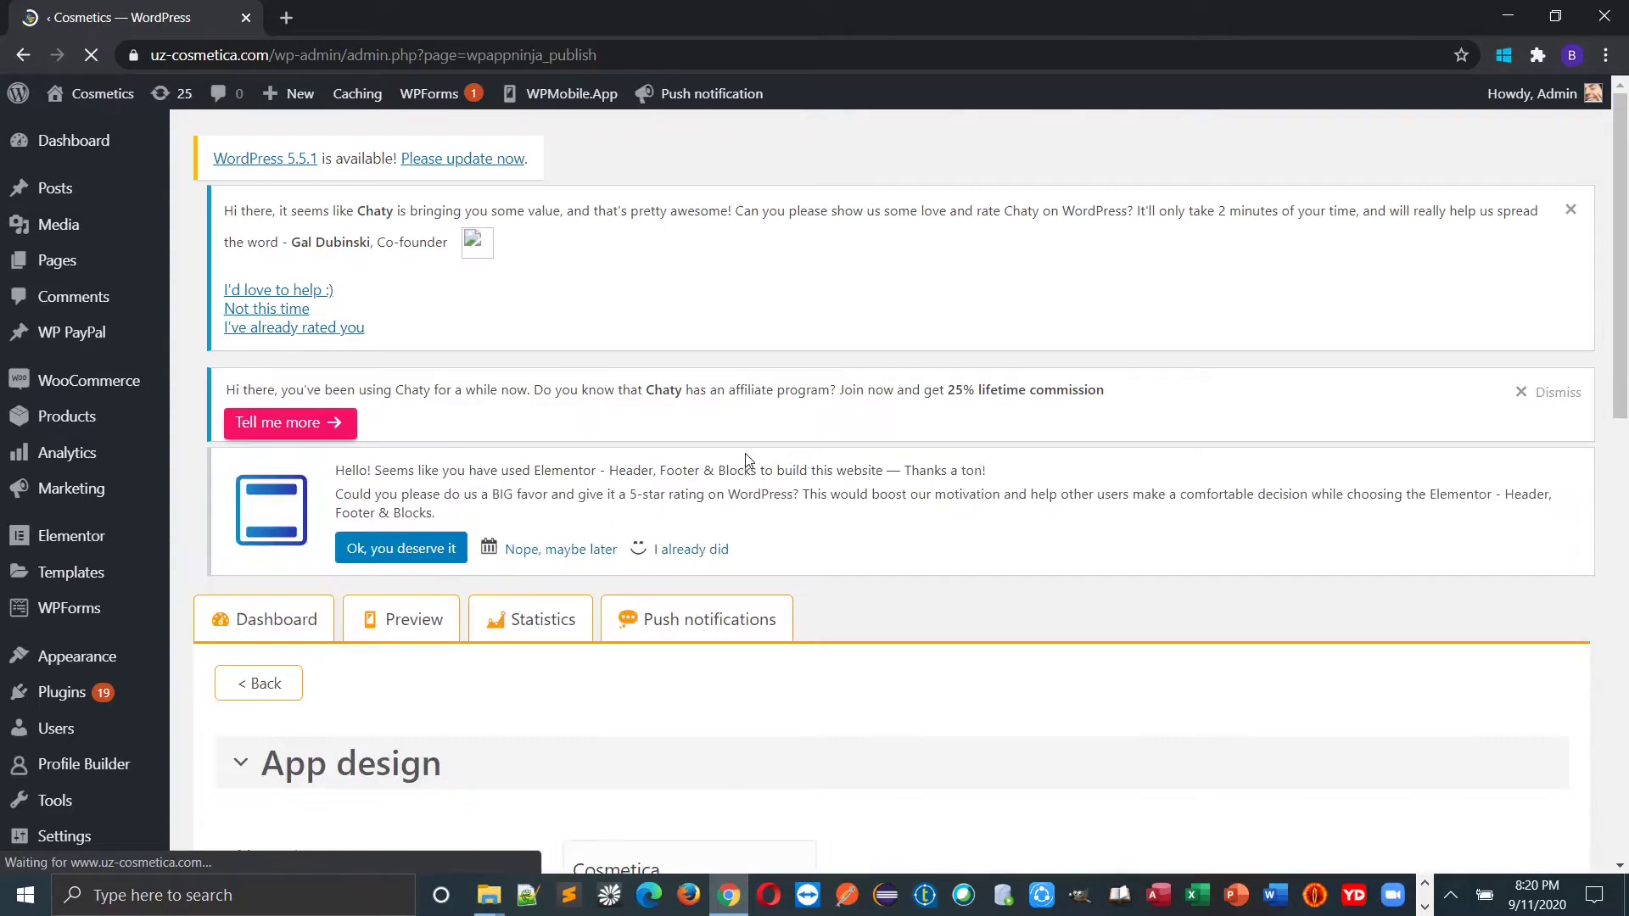
# Review the name, logo, background color and launchscreen in the app design settings and submit them
pyautogui.scroll(-5, 747, 457)
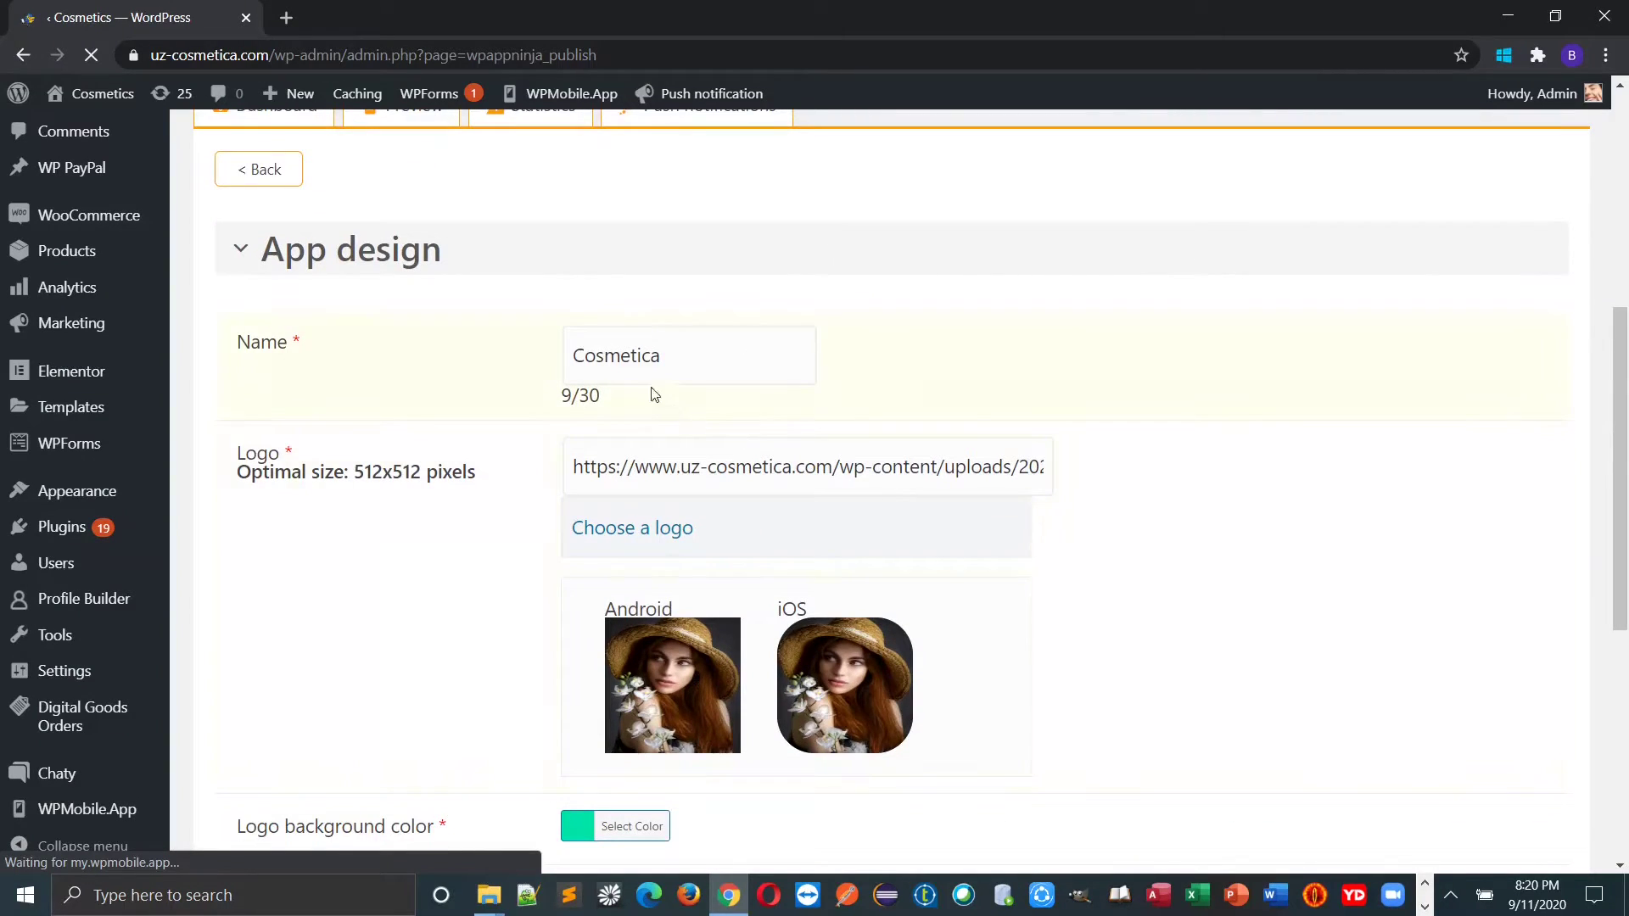
pyautogui.doubleClick(665, 353)
pyautogui.doubleClick(711, 392)
pyautogui.scroll(-3, 829, 461)
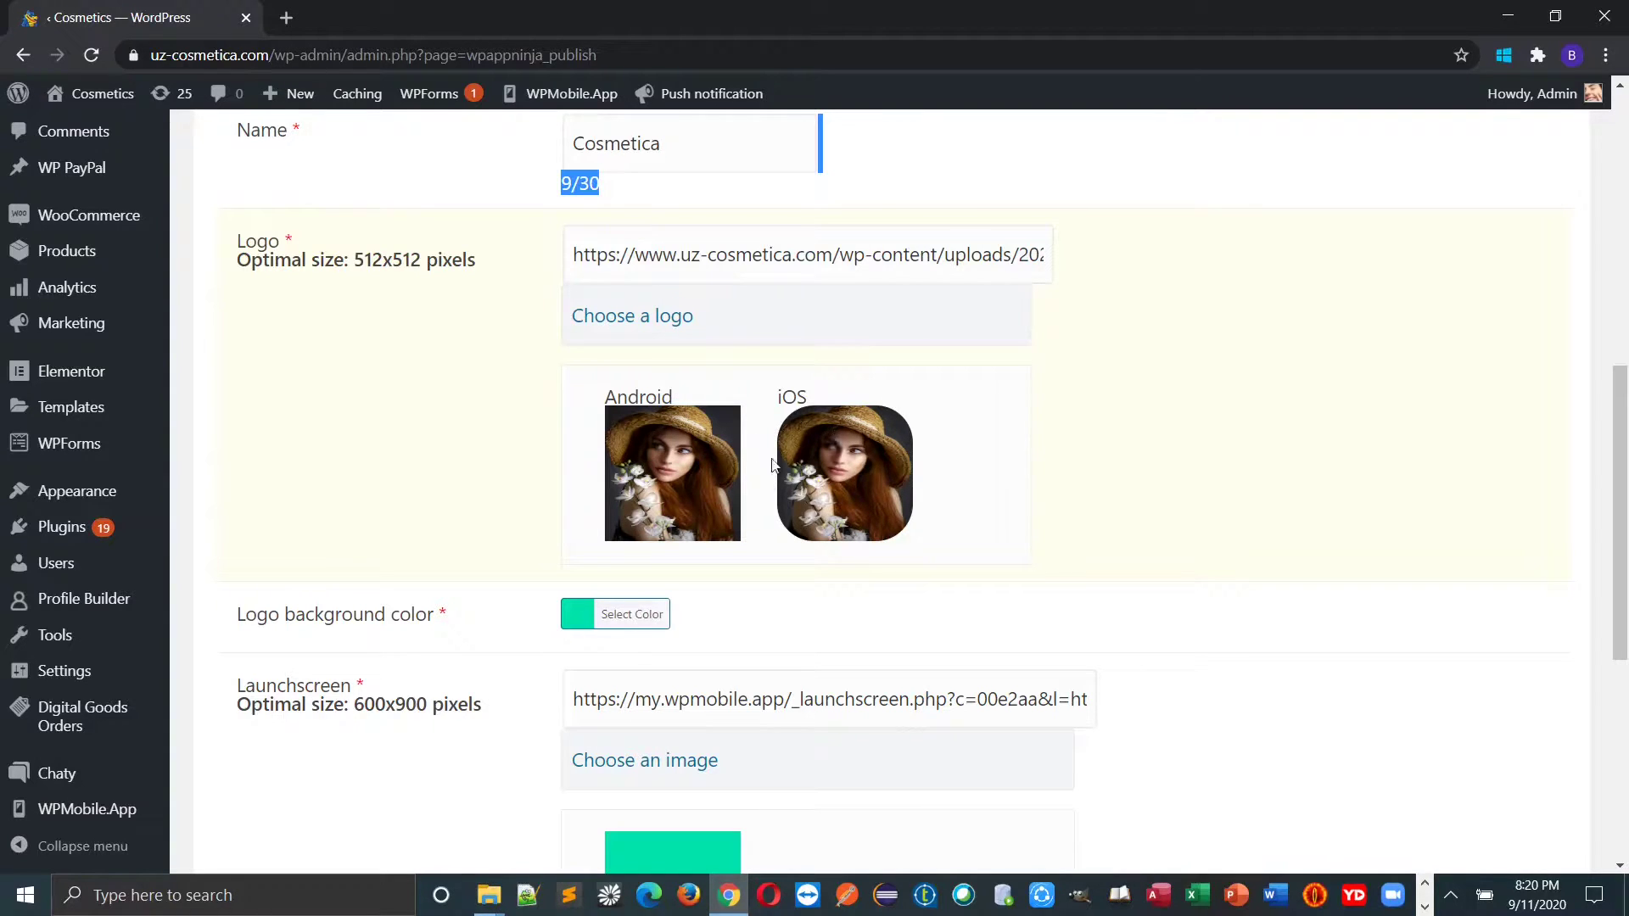
pyautogui.scroll(-6, 882, 554)
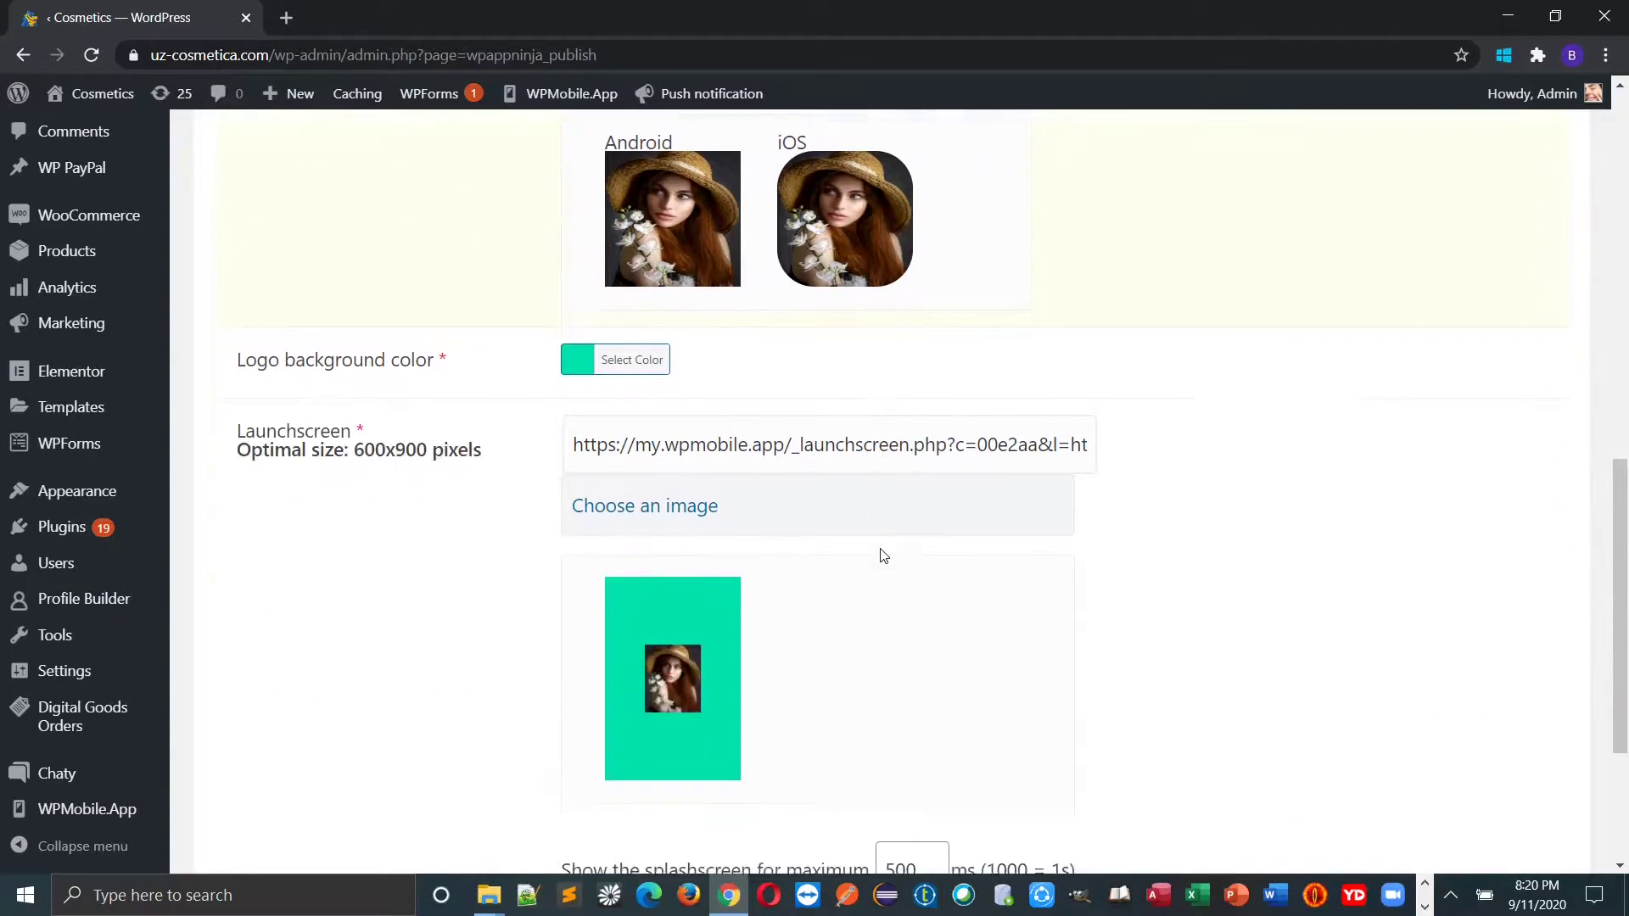
pyautogui.click(899, 717)
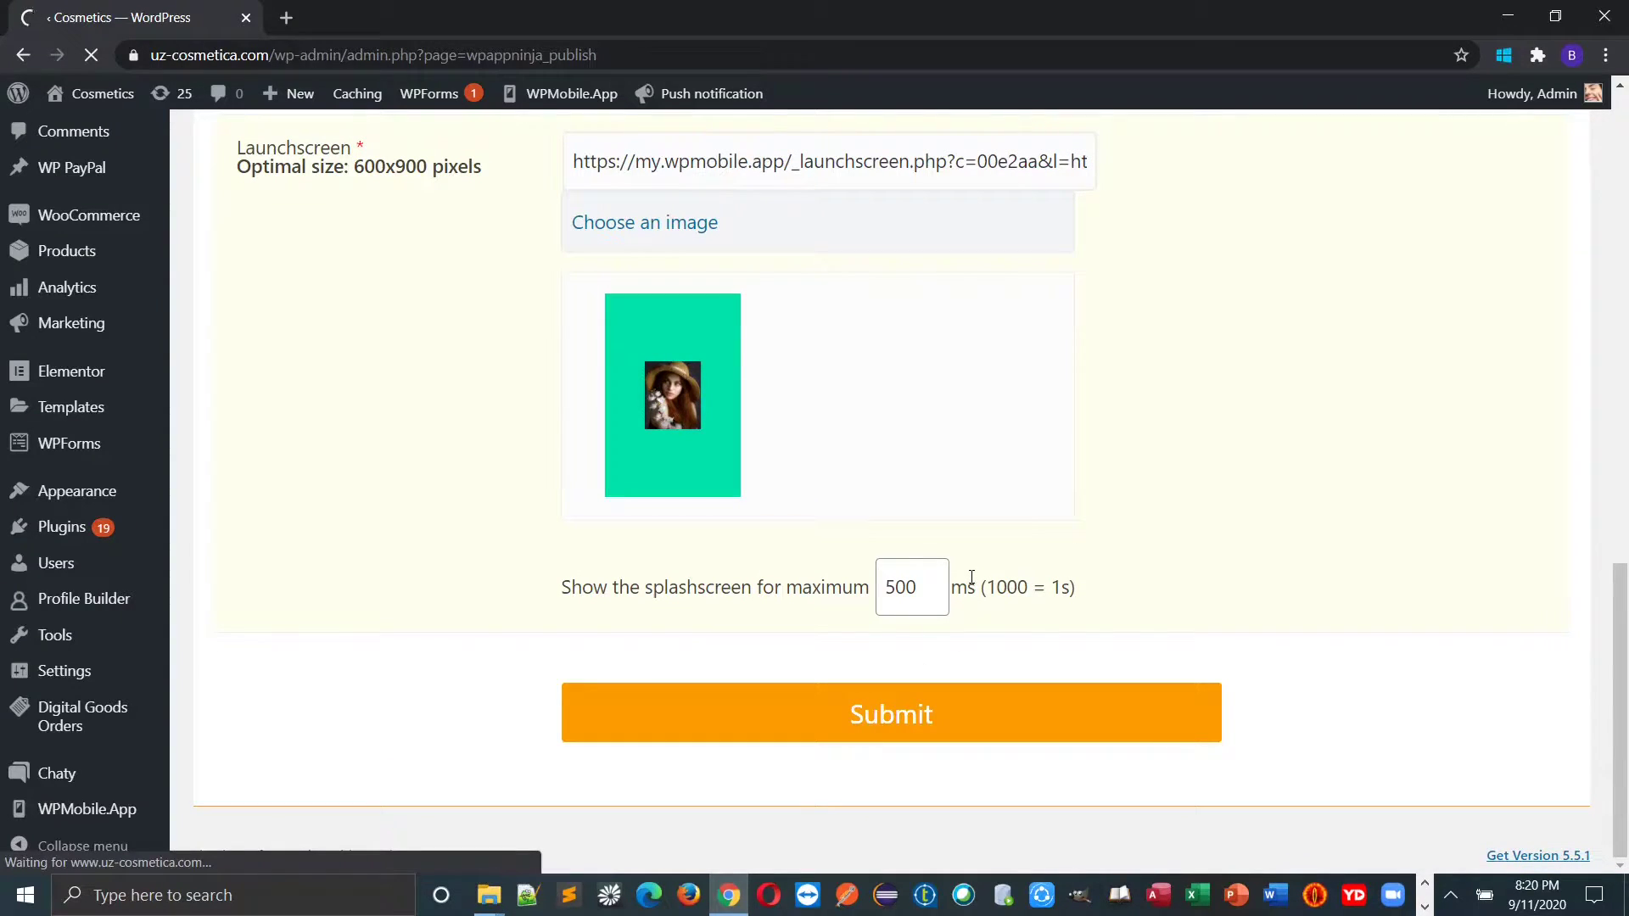
# Return to the WPMobile.App dashboard and open the app's homepage and menu settings
pyautogui.scroll(-6, 611, 517)
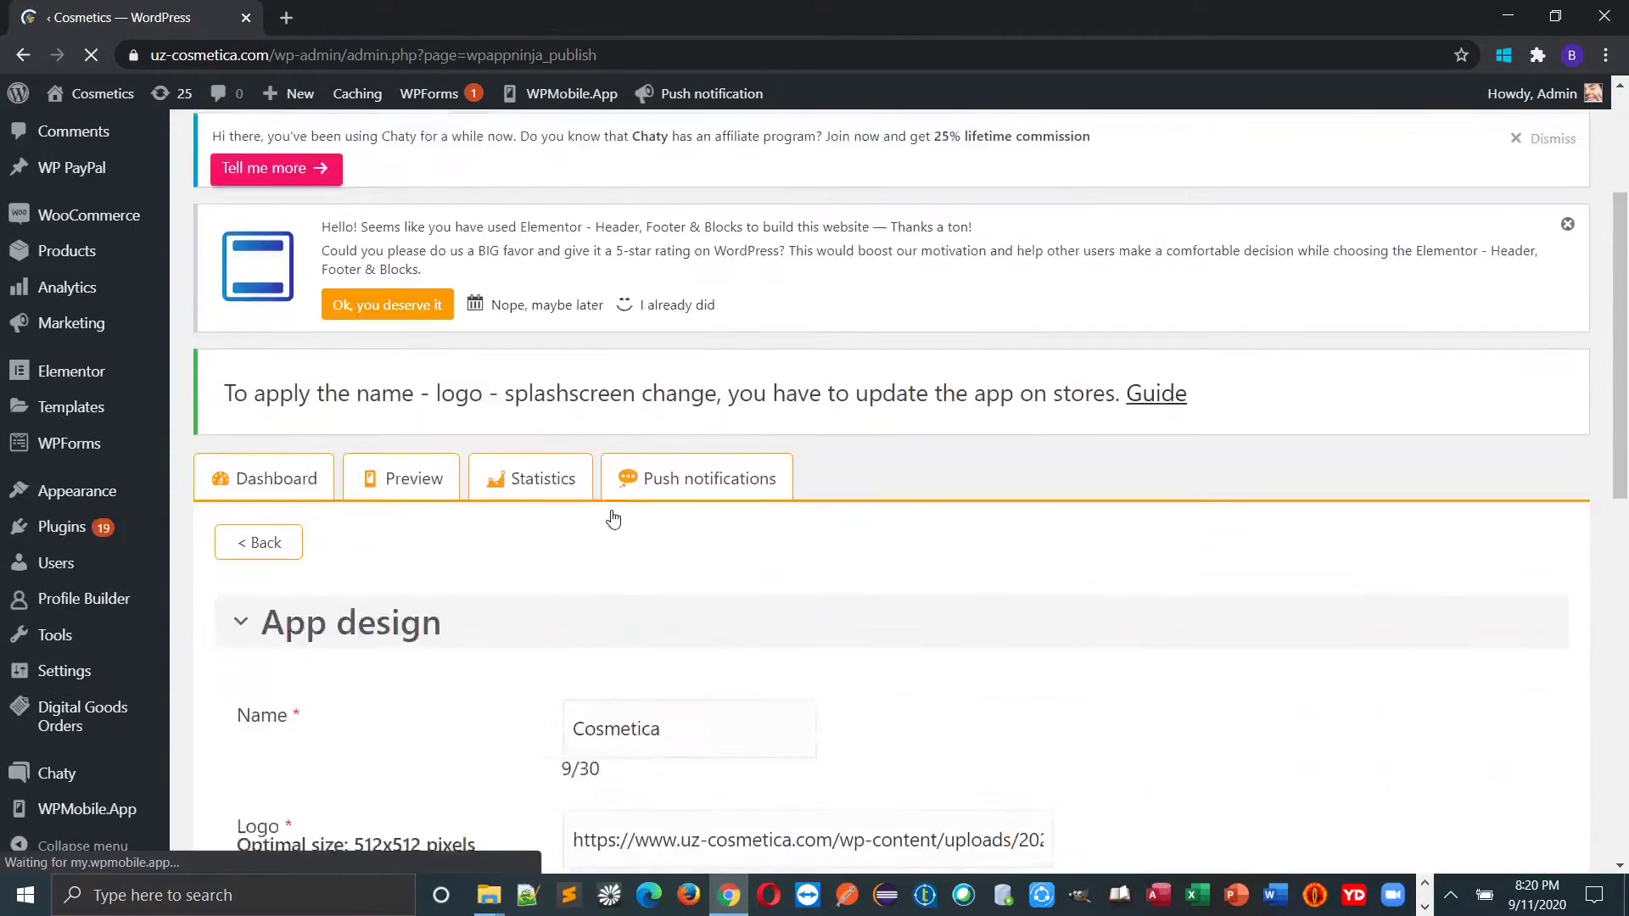
pyautogui.scroll(-2, 601, 533)
pyautogui.scroll(3, 320, 392)
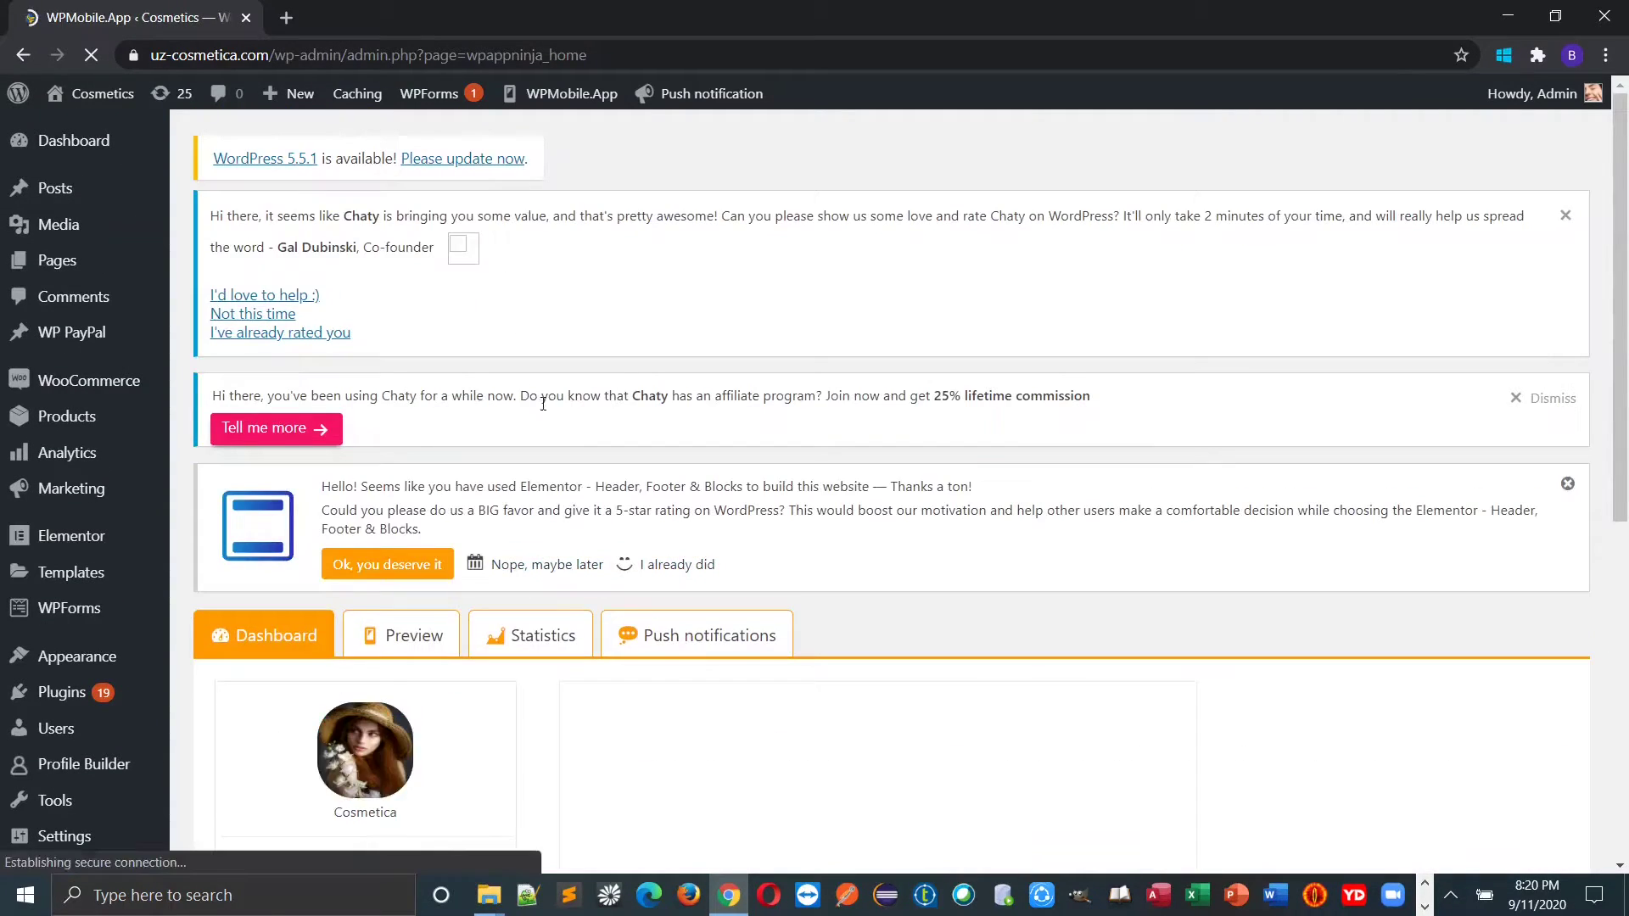
pyautogui.scroll(-6, 552, 441)
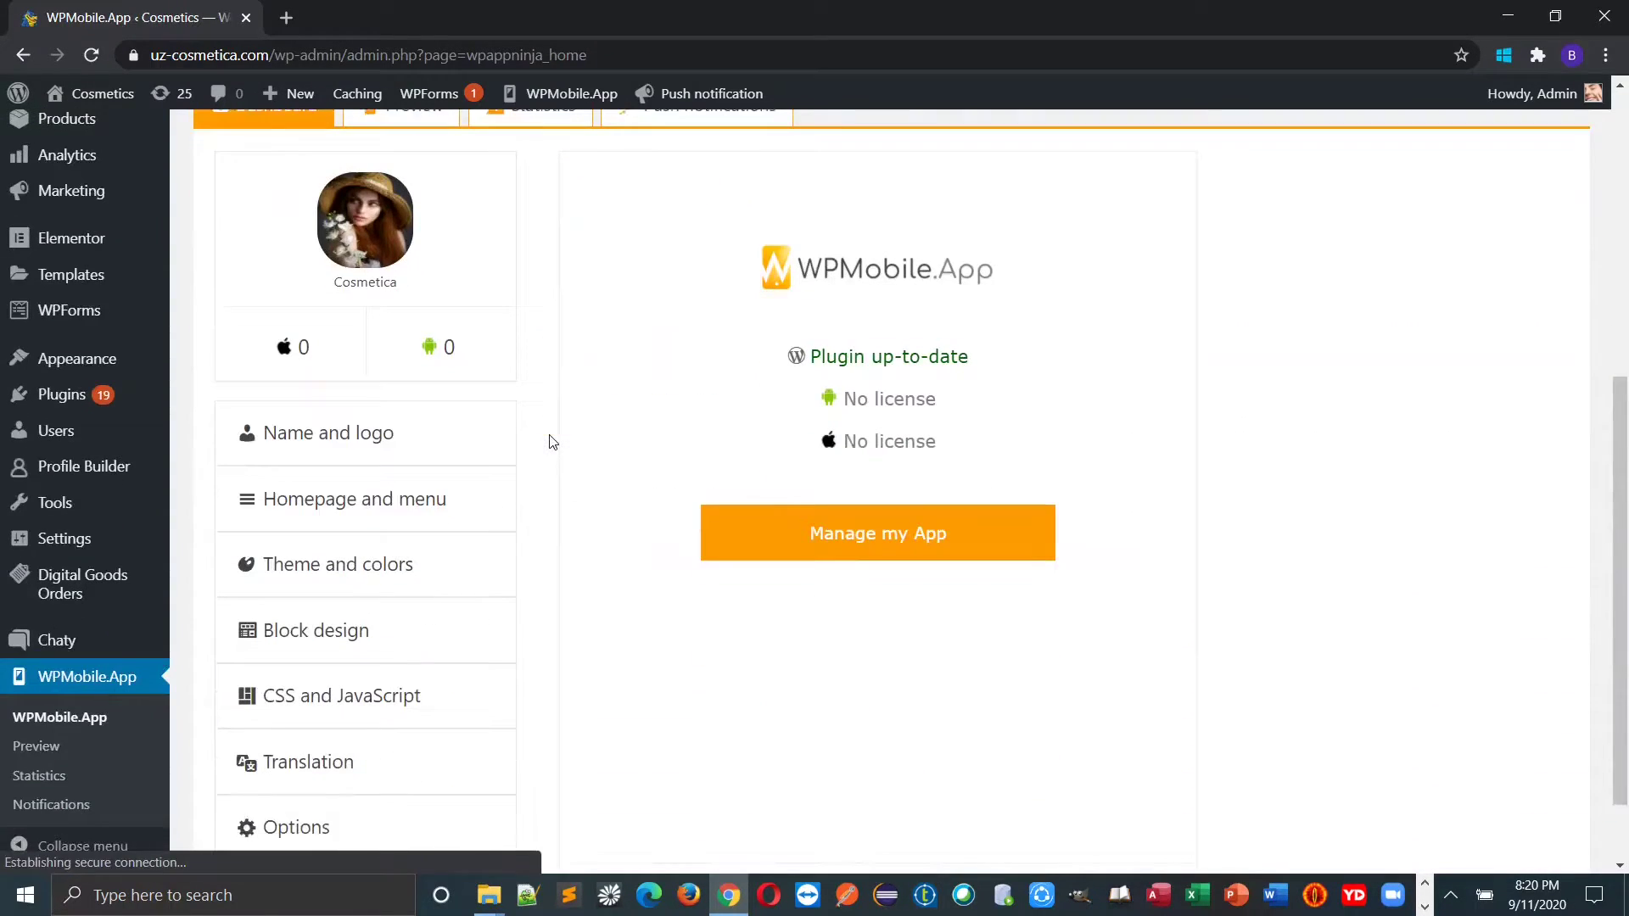
pyautogui.click(373, 507)
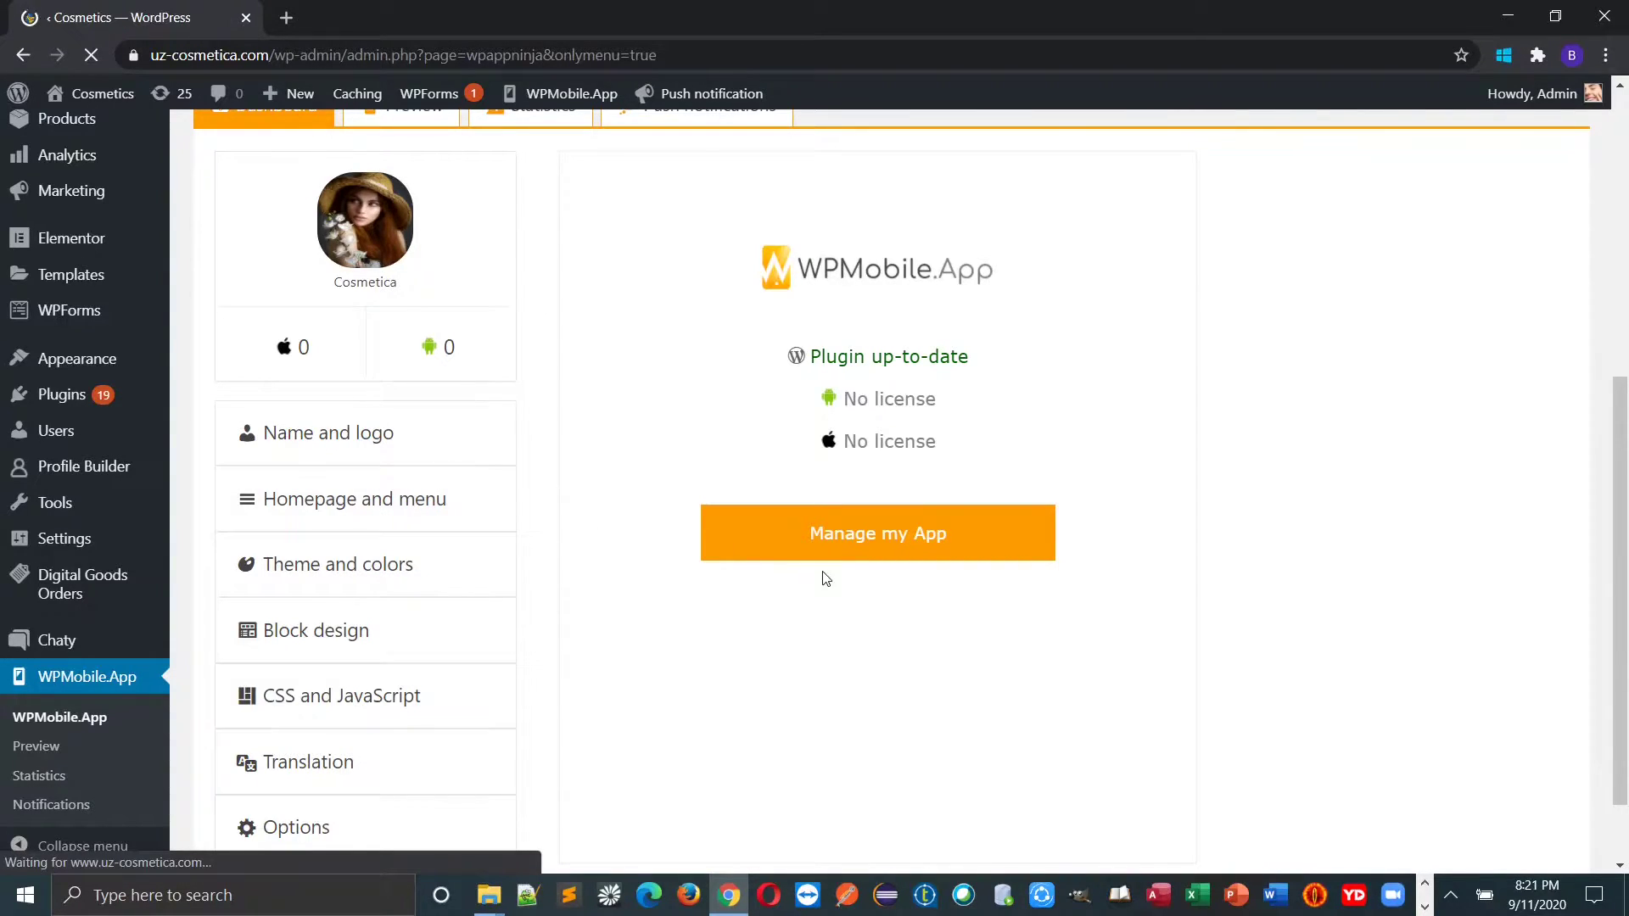
# Delete the Skin Fresheners, Lips and Hand Cream category items from the app's menu
pyautogui.scroll(-3, 831, 578)
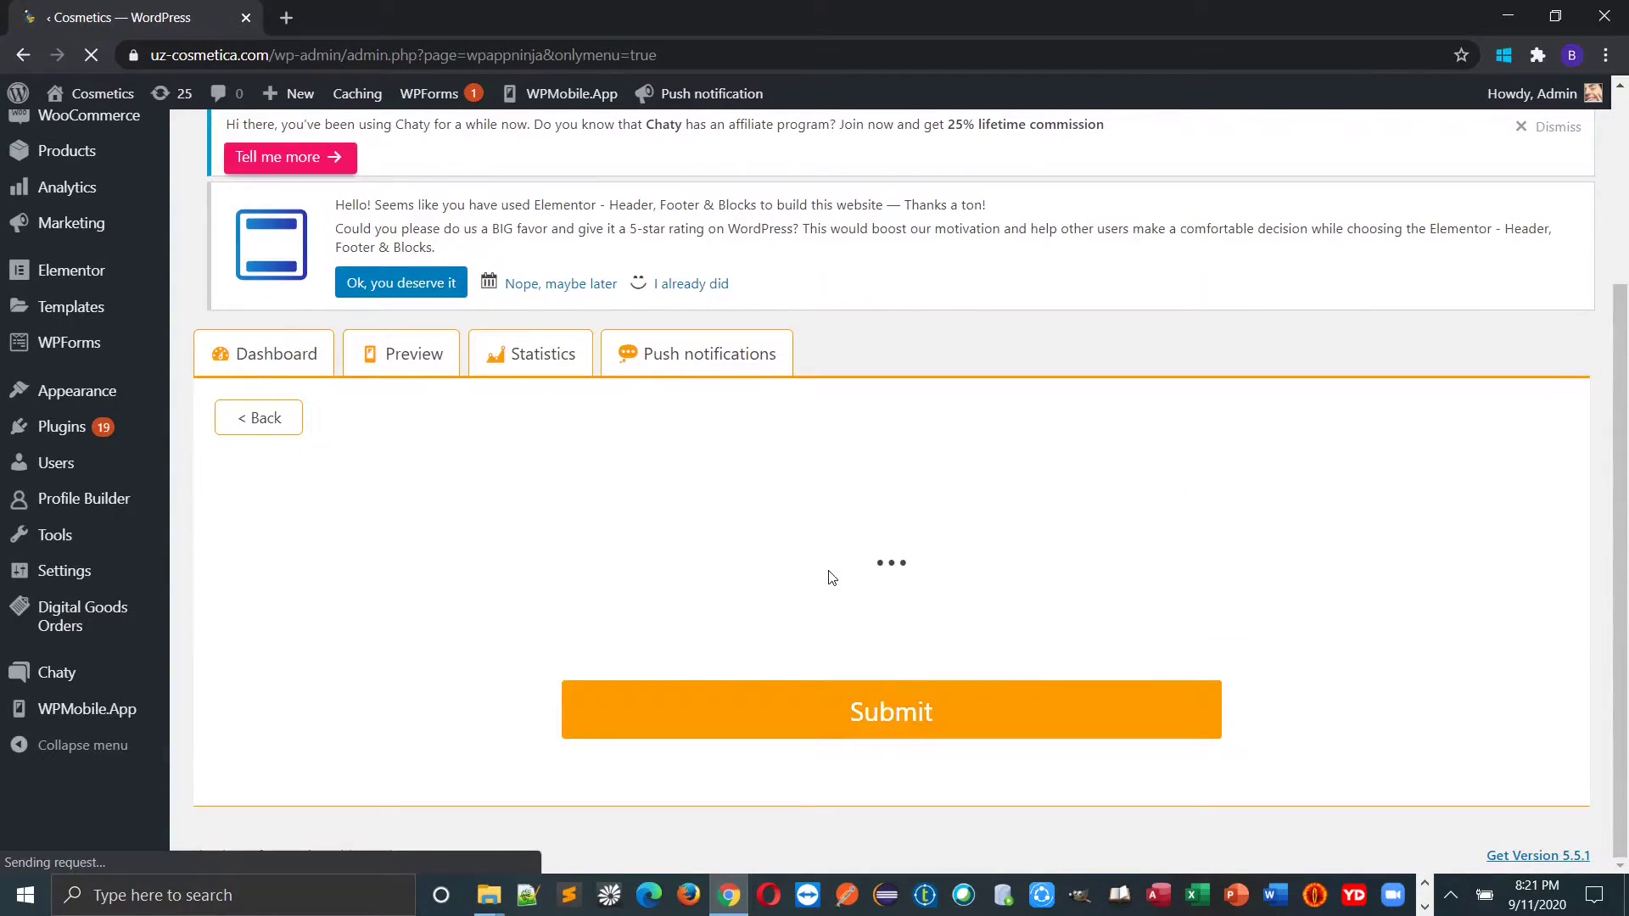
pyautogui.scroll(-6, 832, 578)
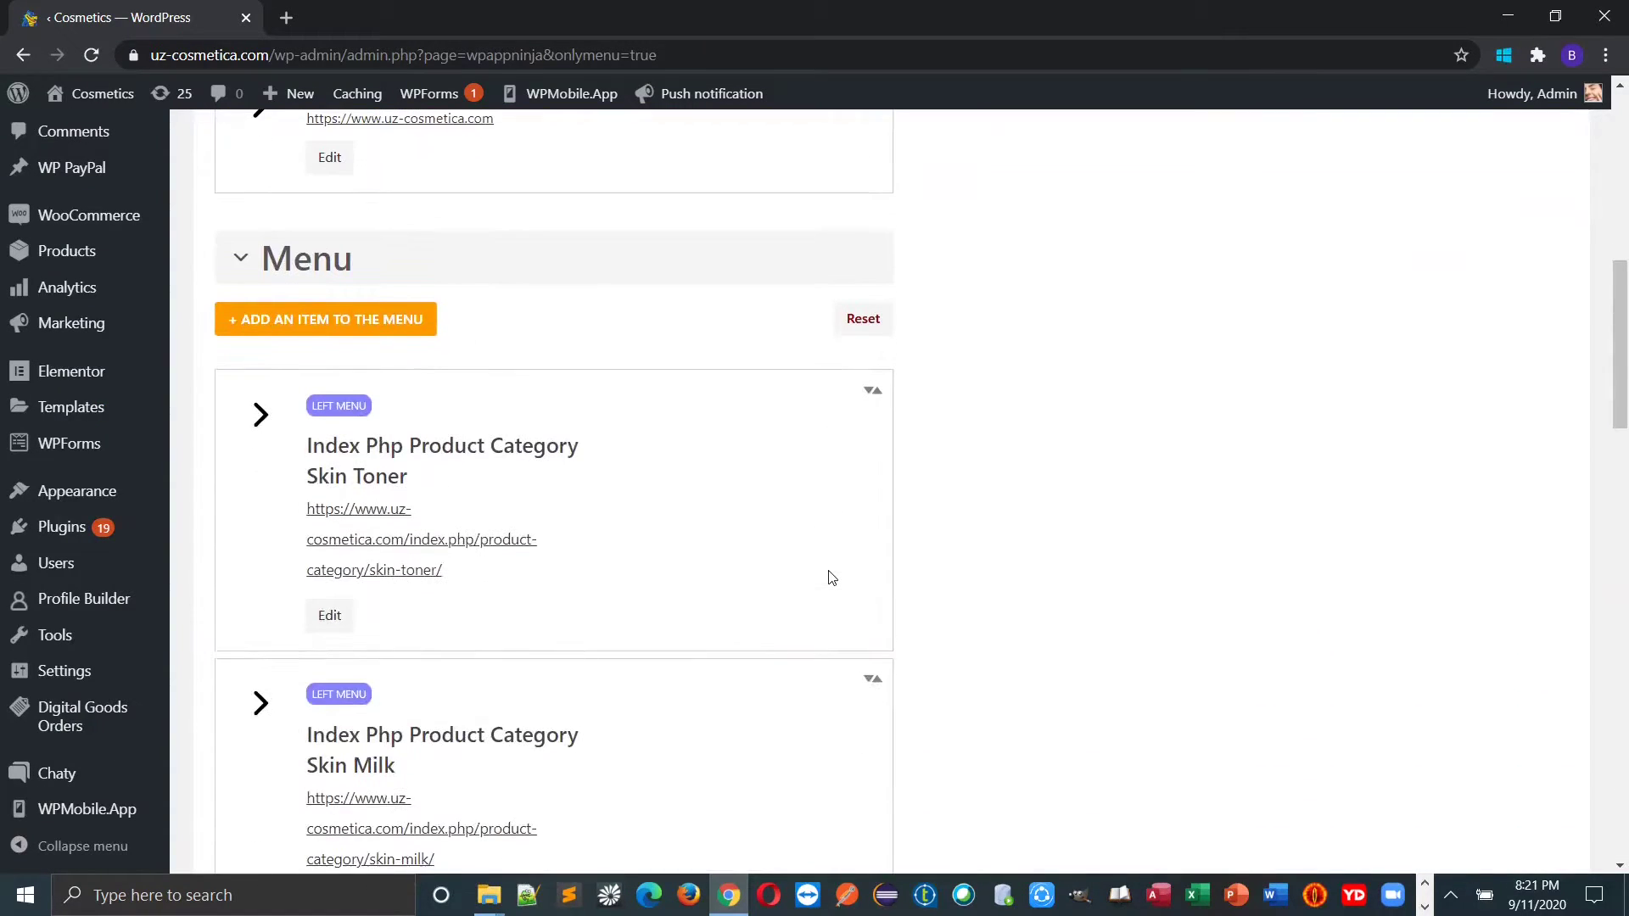
pyautogui.scroll(-1, 782, 584)
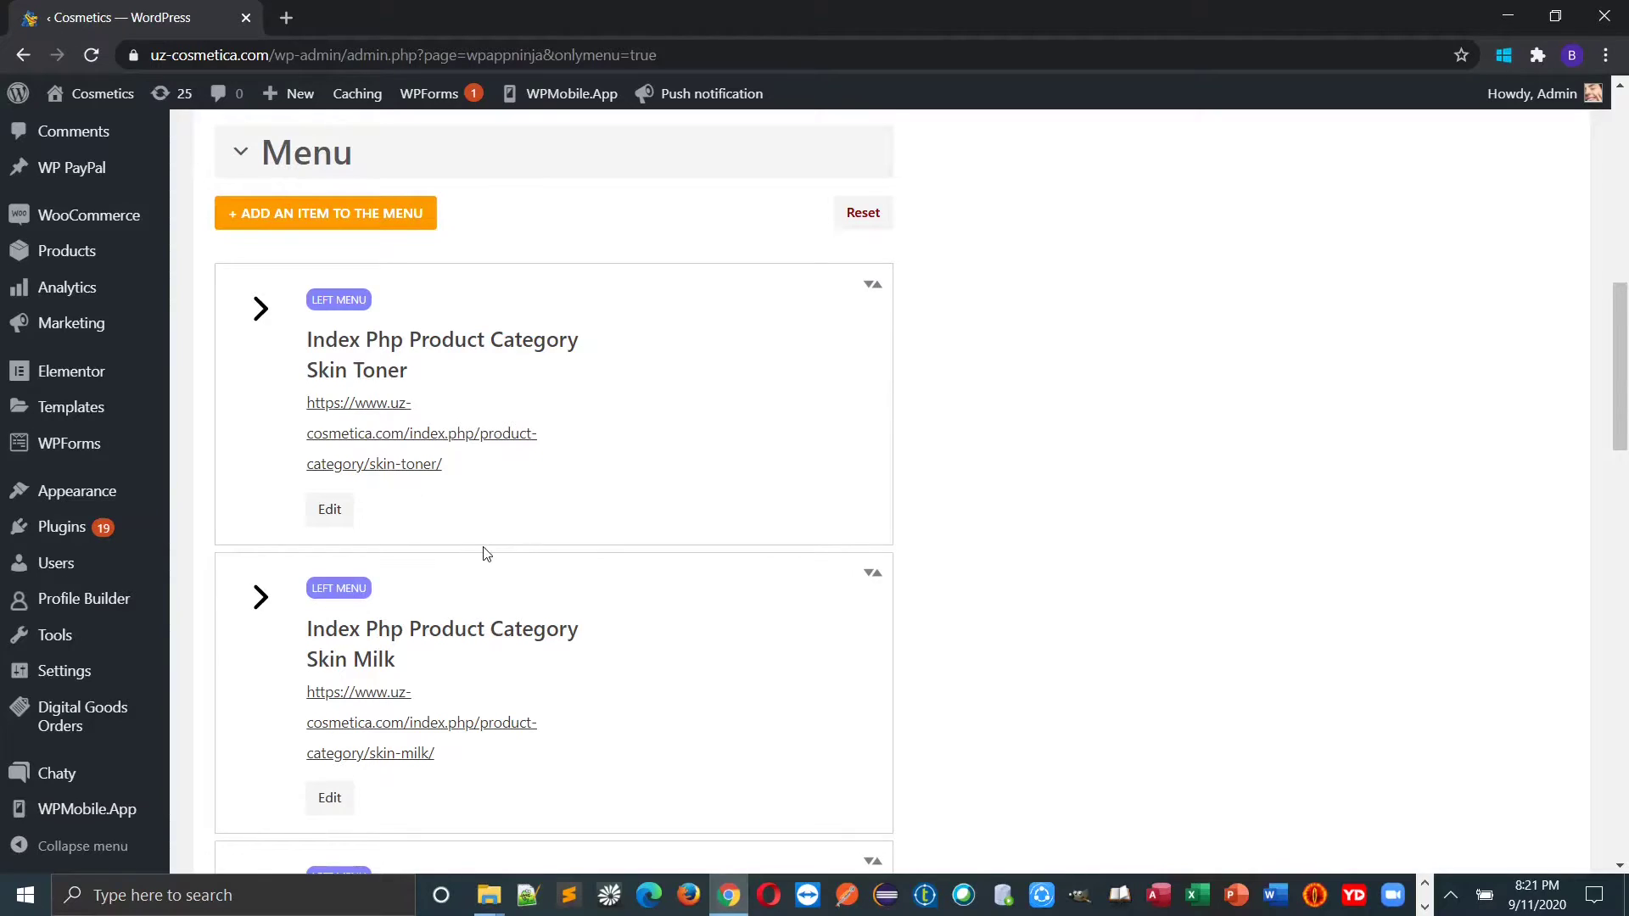
pyautogui.scroll(-1, 486, 553)
pyautogui.scroll(-10, 441, 670)
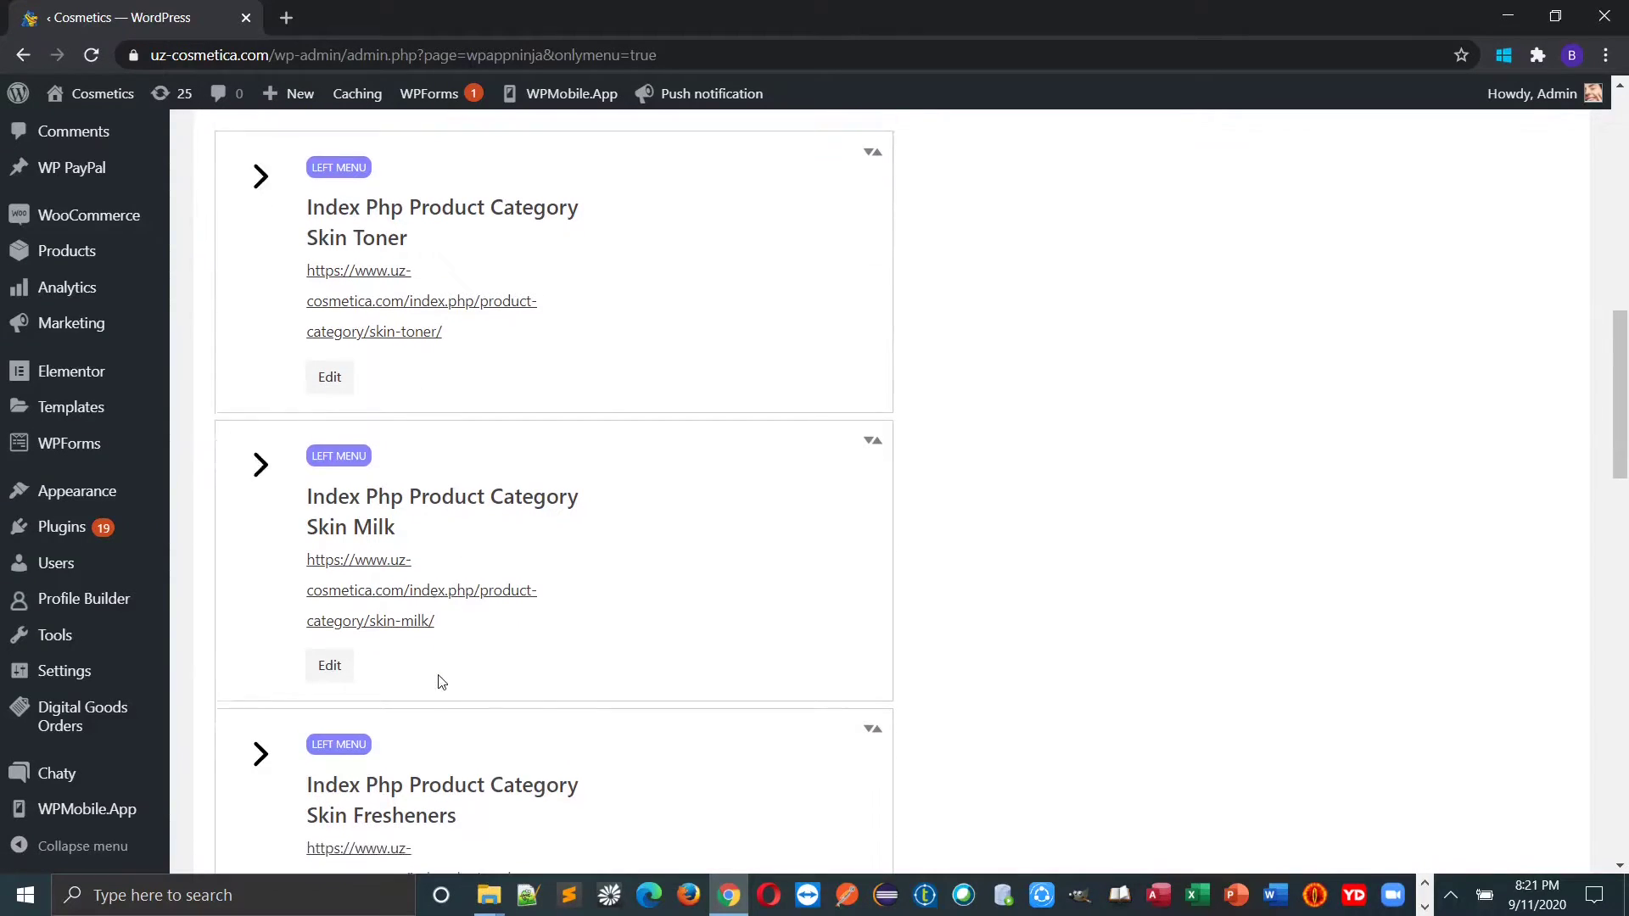
pyautogui.scroll(-7, 462, 657)
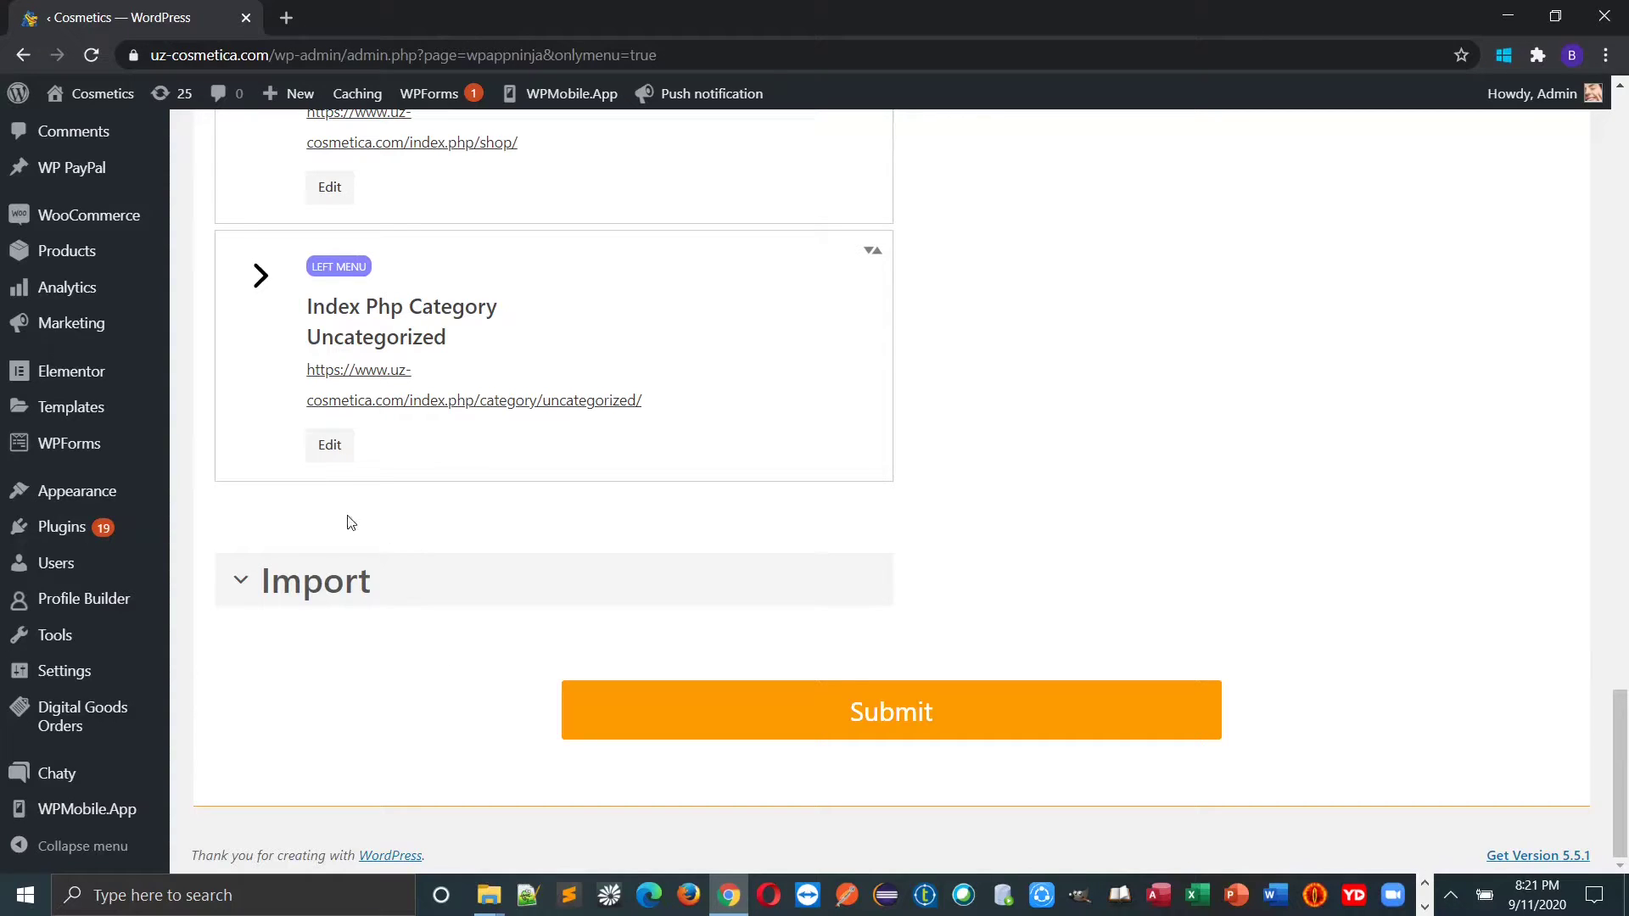
pyautogui.scroll(14, 454, 582)
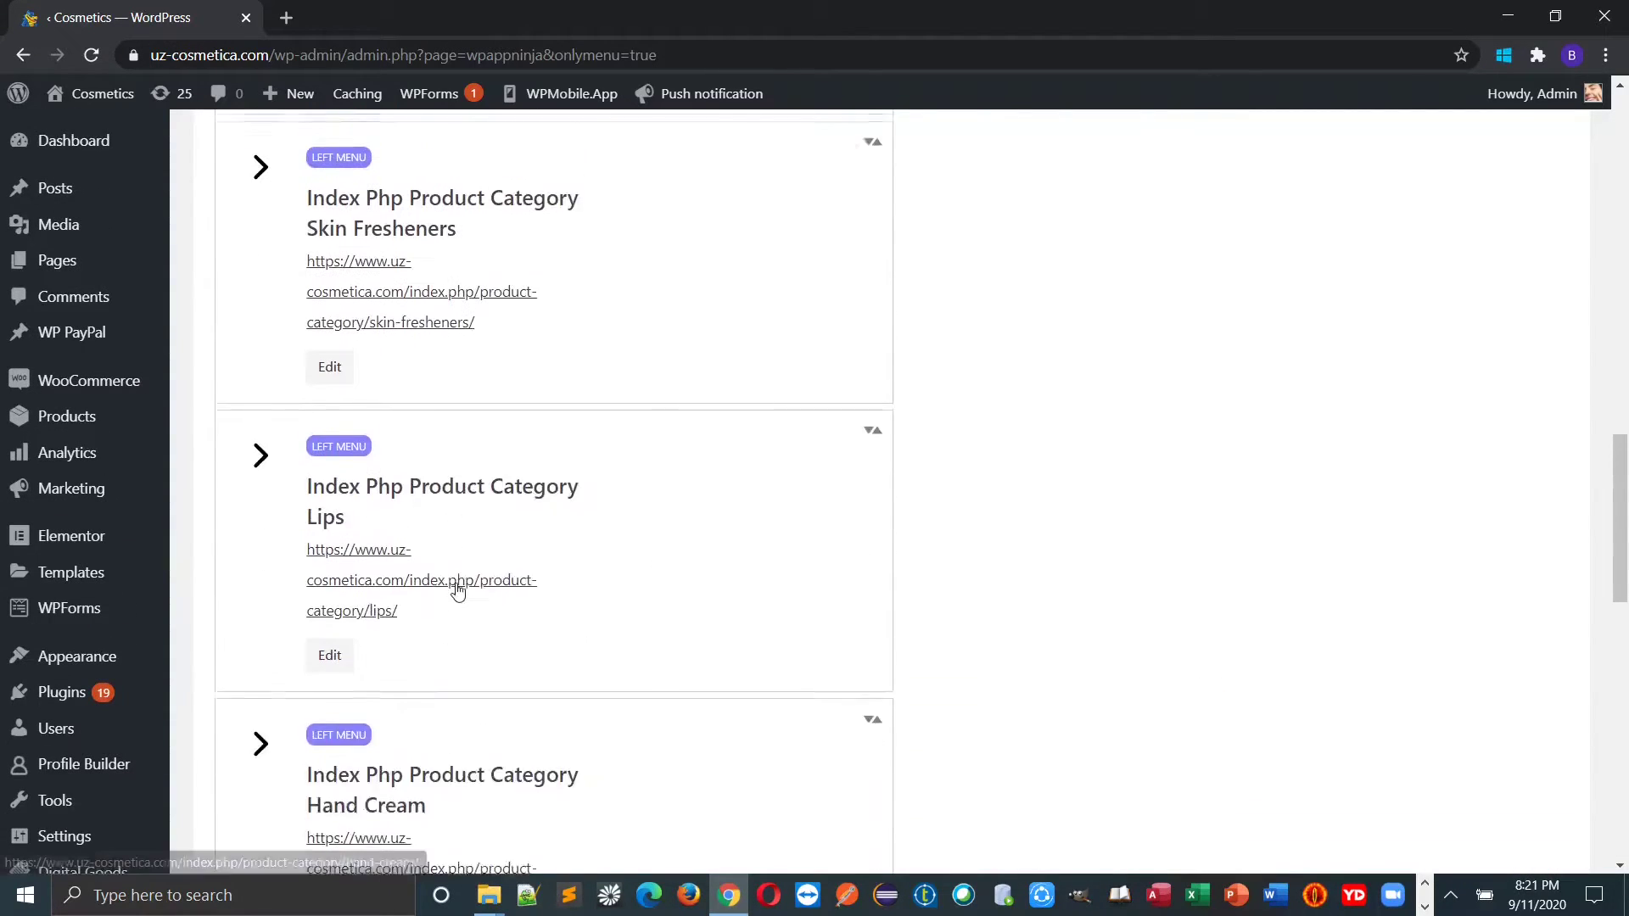
pyautogui.click(339, 431)
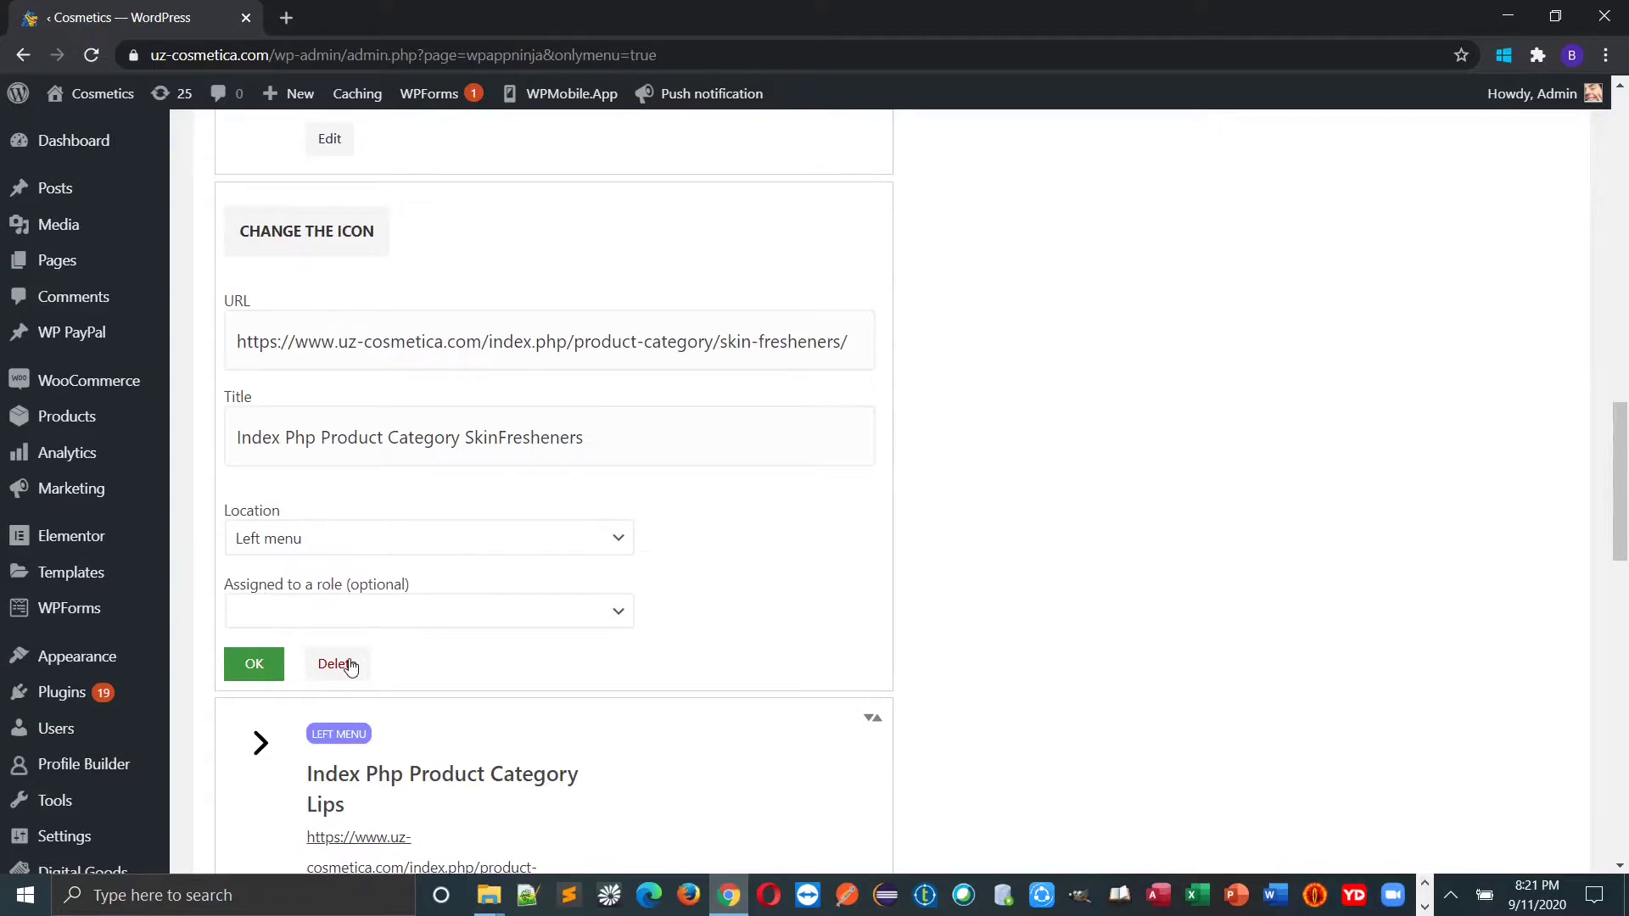
pyautogui.click(342, 663)
pyautogui.click(331, 428)
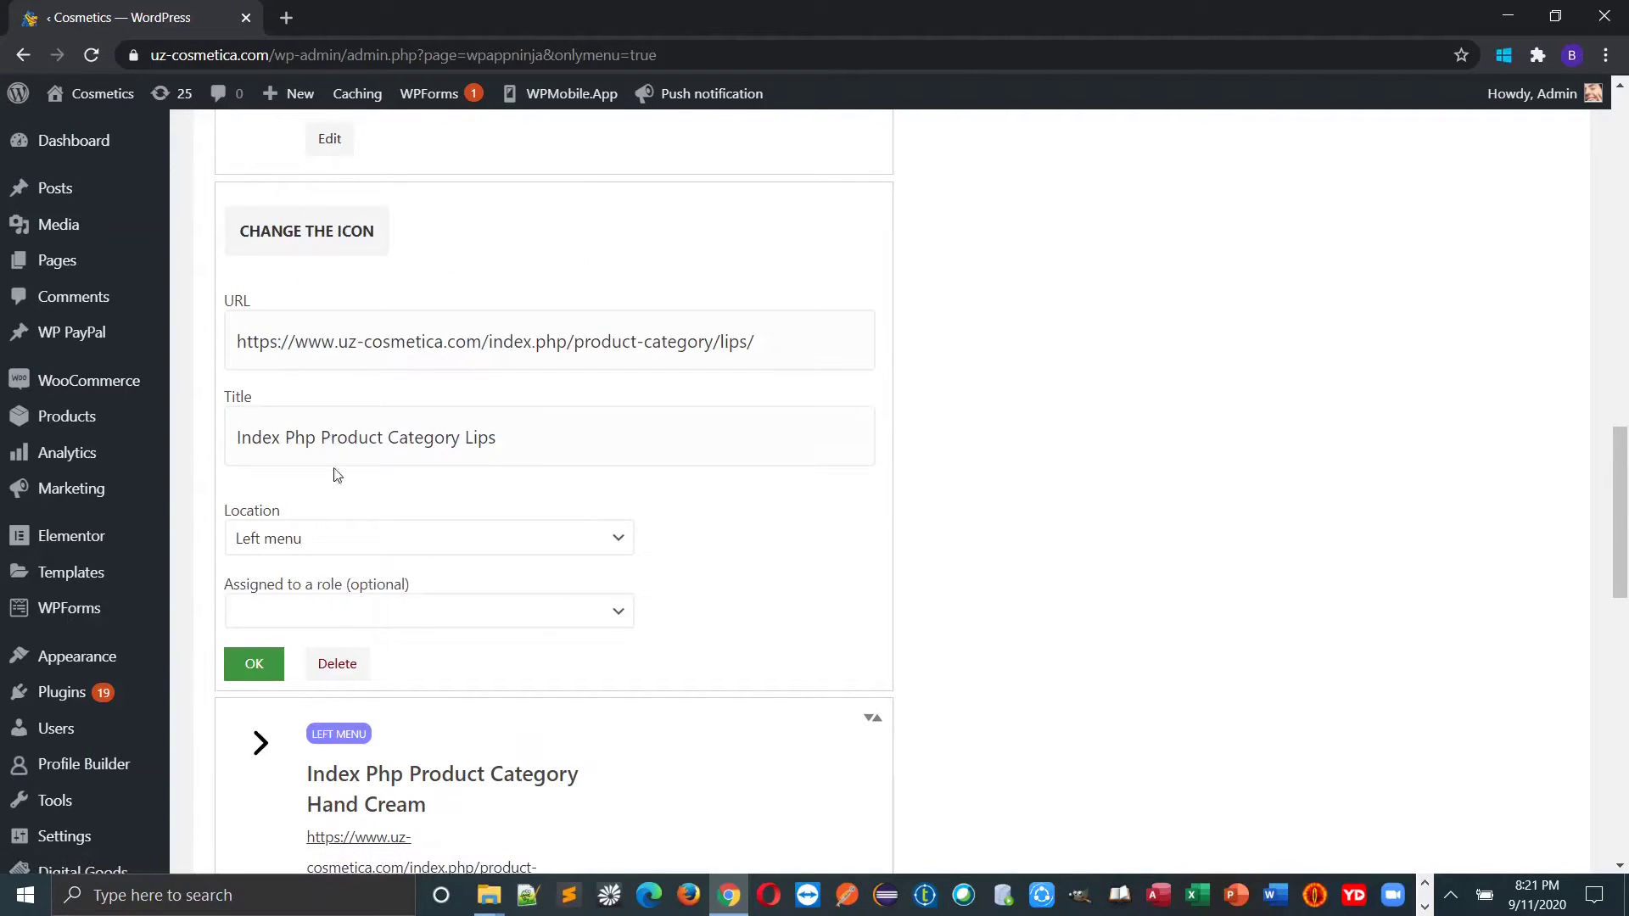
pyautogui.click(340, 666)
pyautogui.click(337, 436)
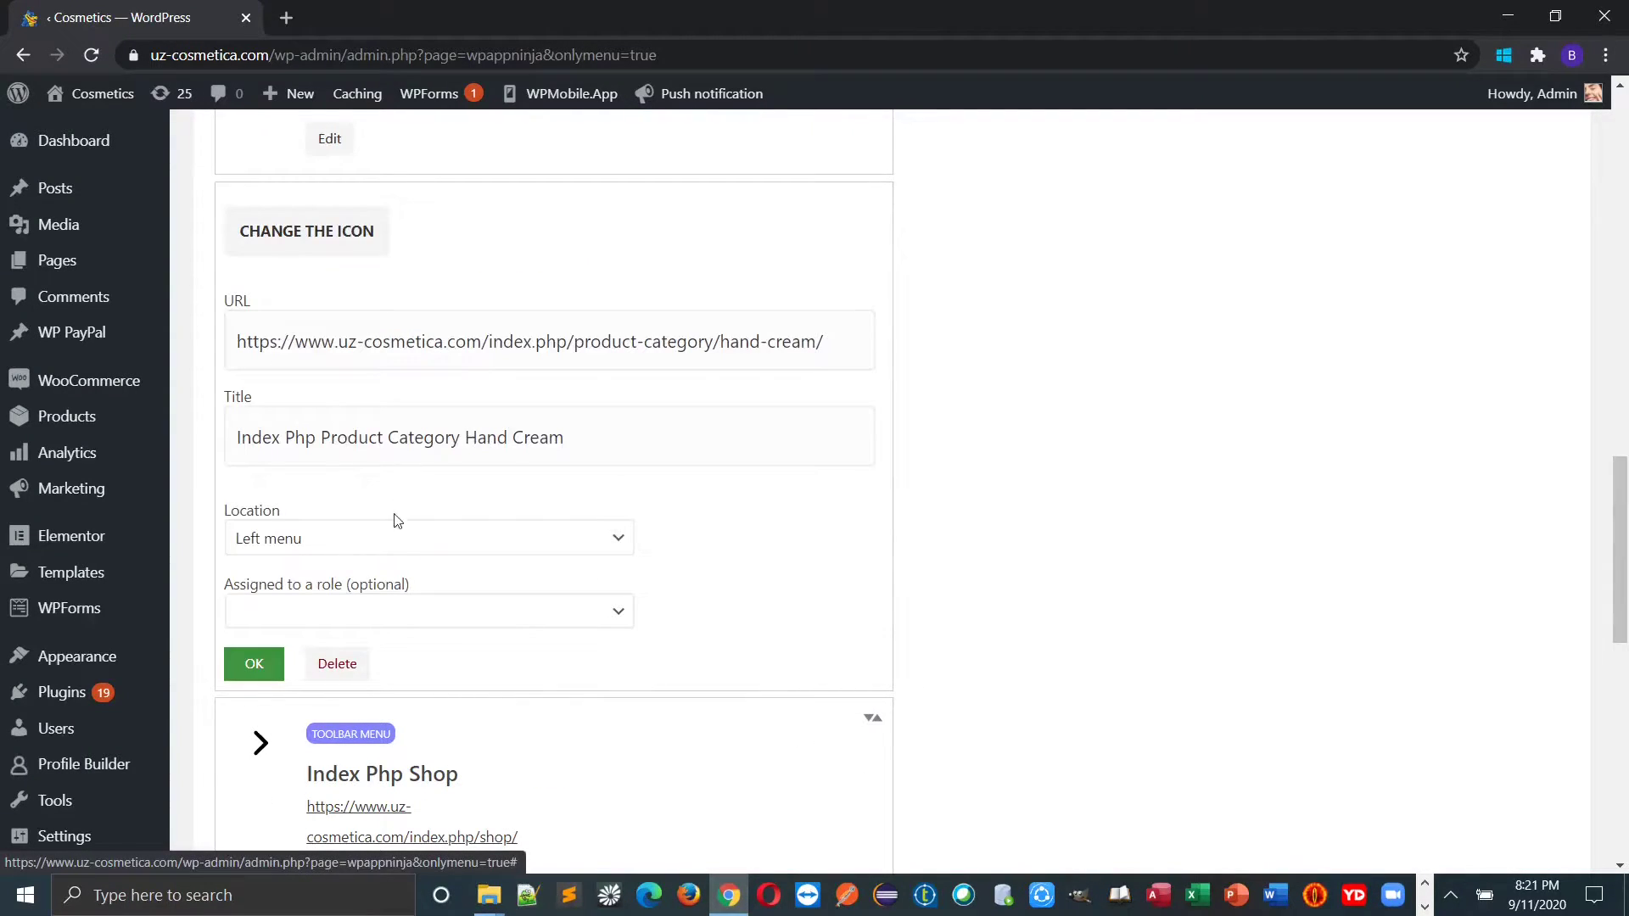
pyautogui.click(352, 670)
# Delete both Index Php Shop items and the Index Php Category Uncategorized item from the app's menu
pyautogui.click(331, 370)
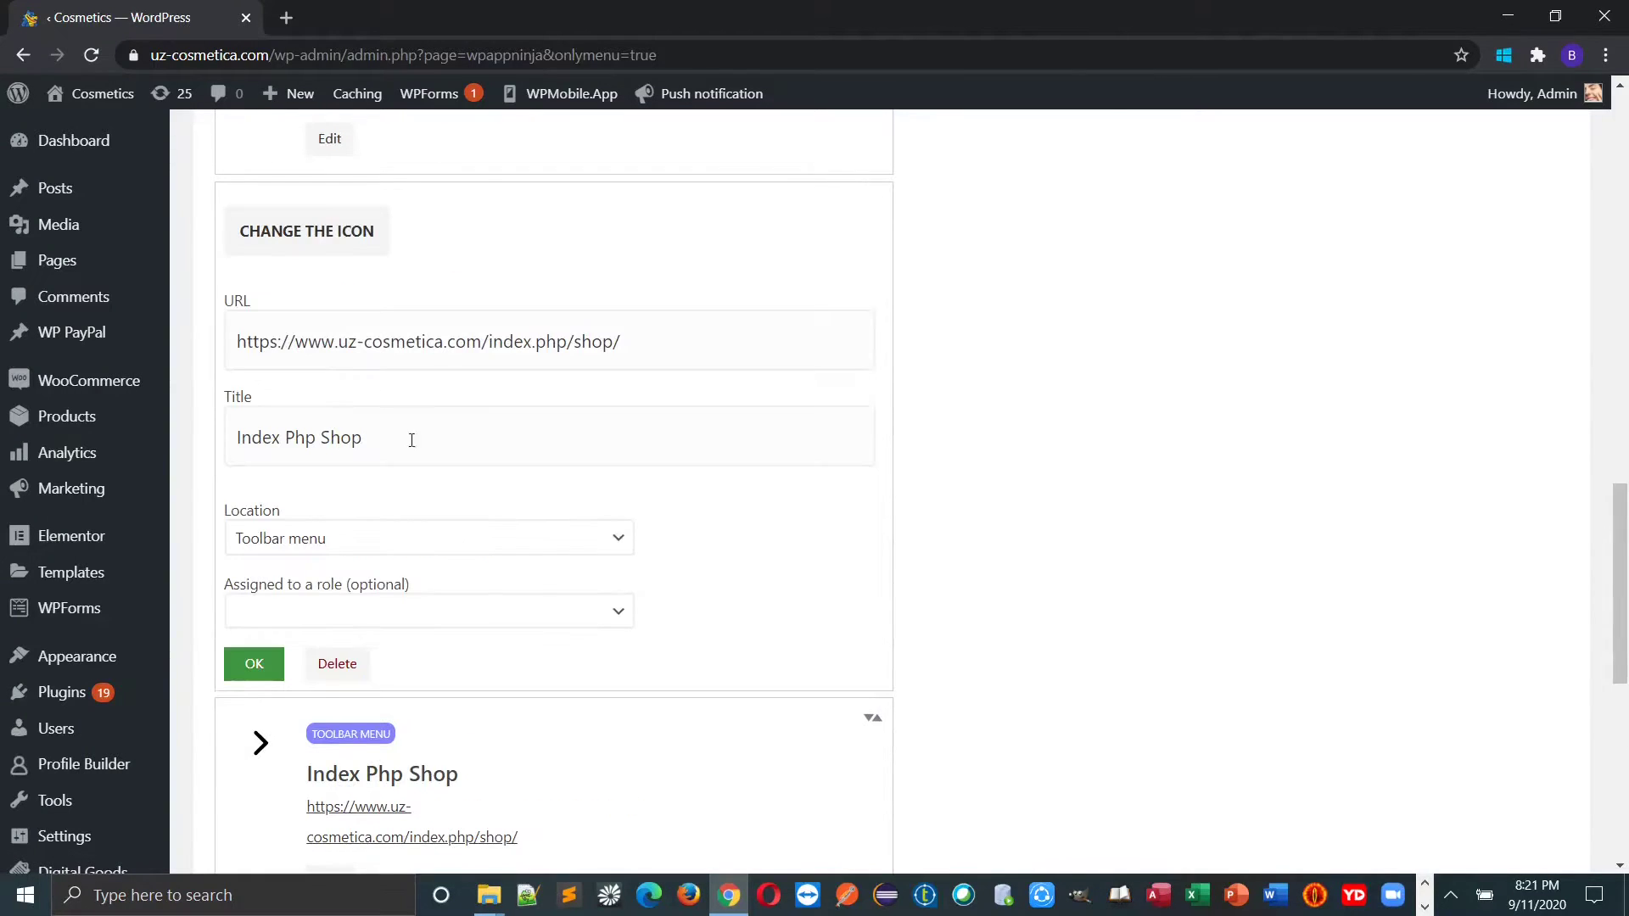
pyautogui.click(351, 669)
pyautogui.click(332, 371)
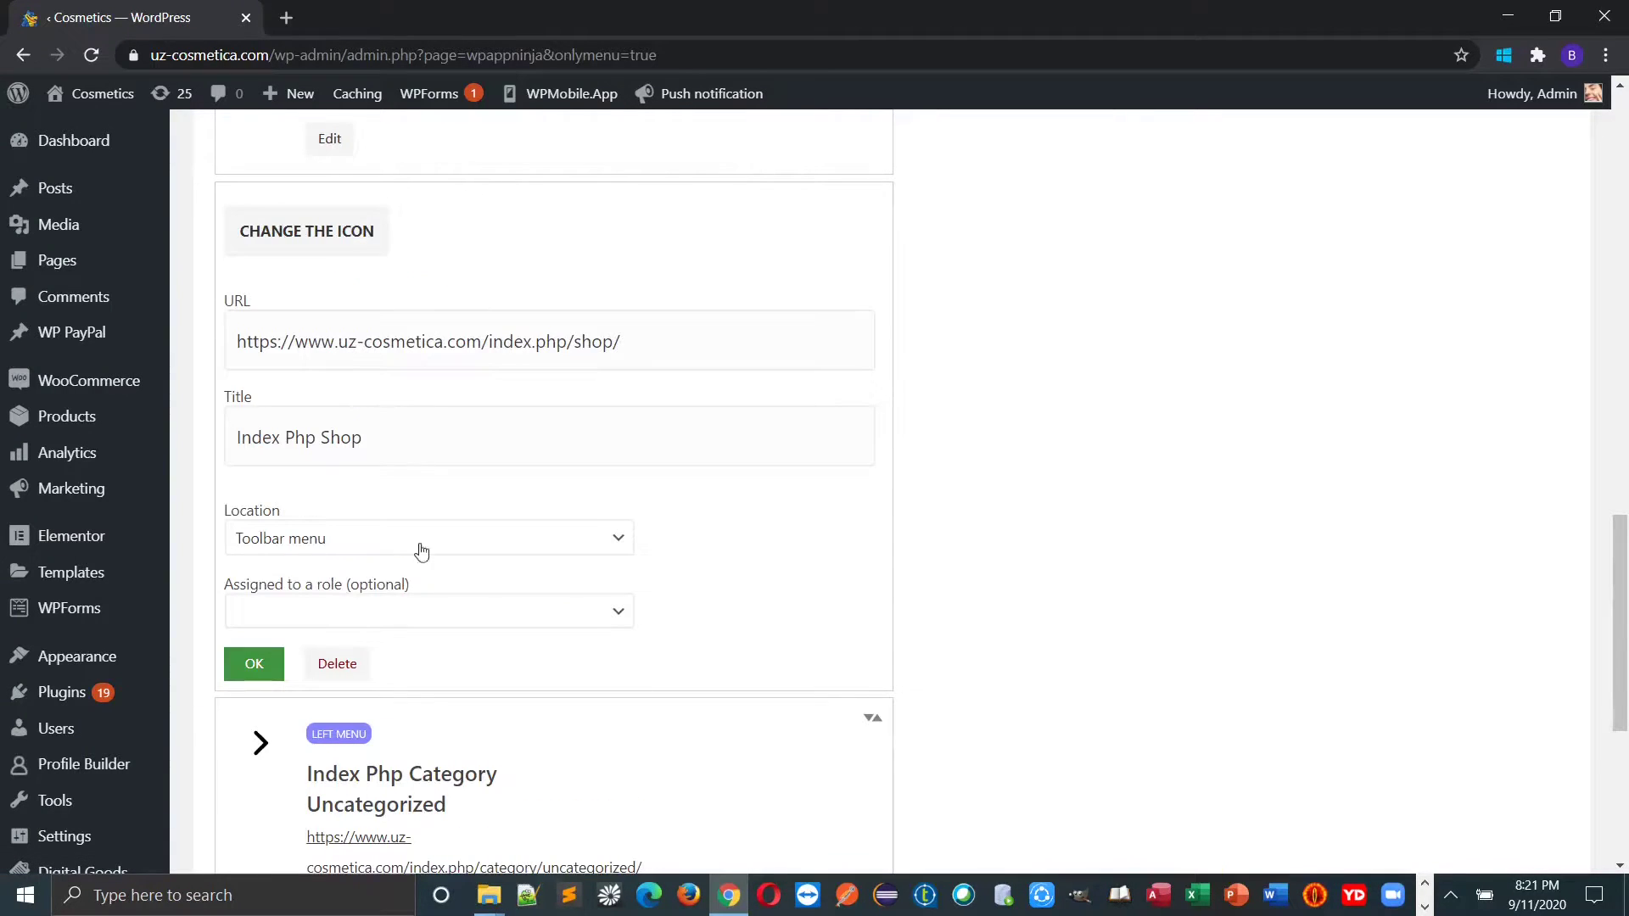
pyautogui.click(352, 669)
pyautogui.click(340, 454)
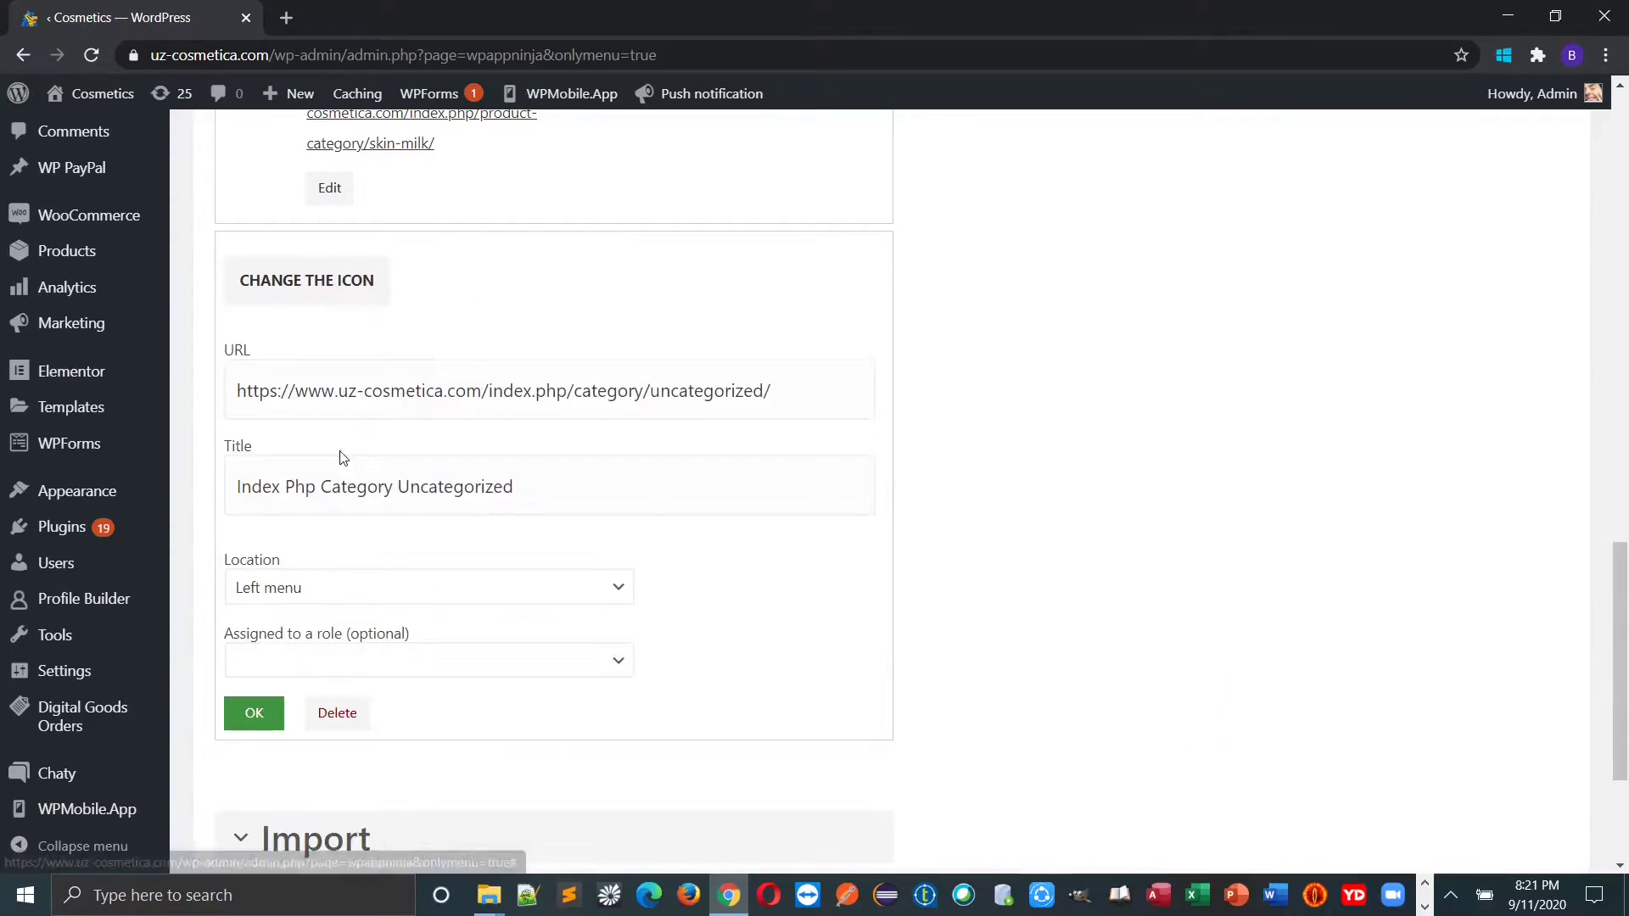
pyautogui.click(348, 715)
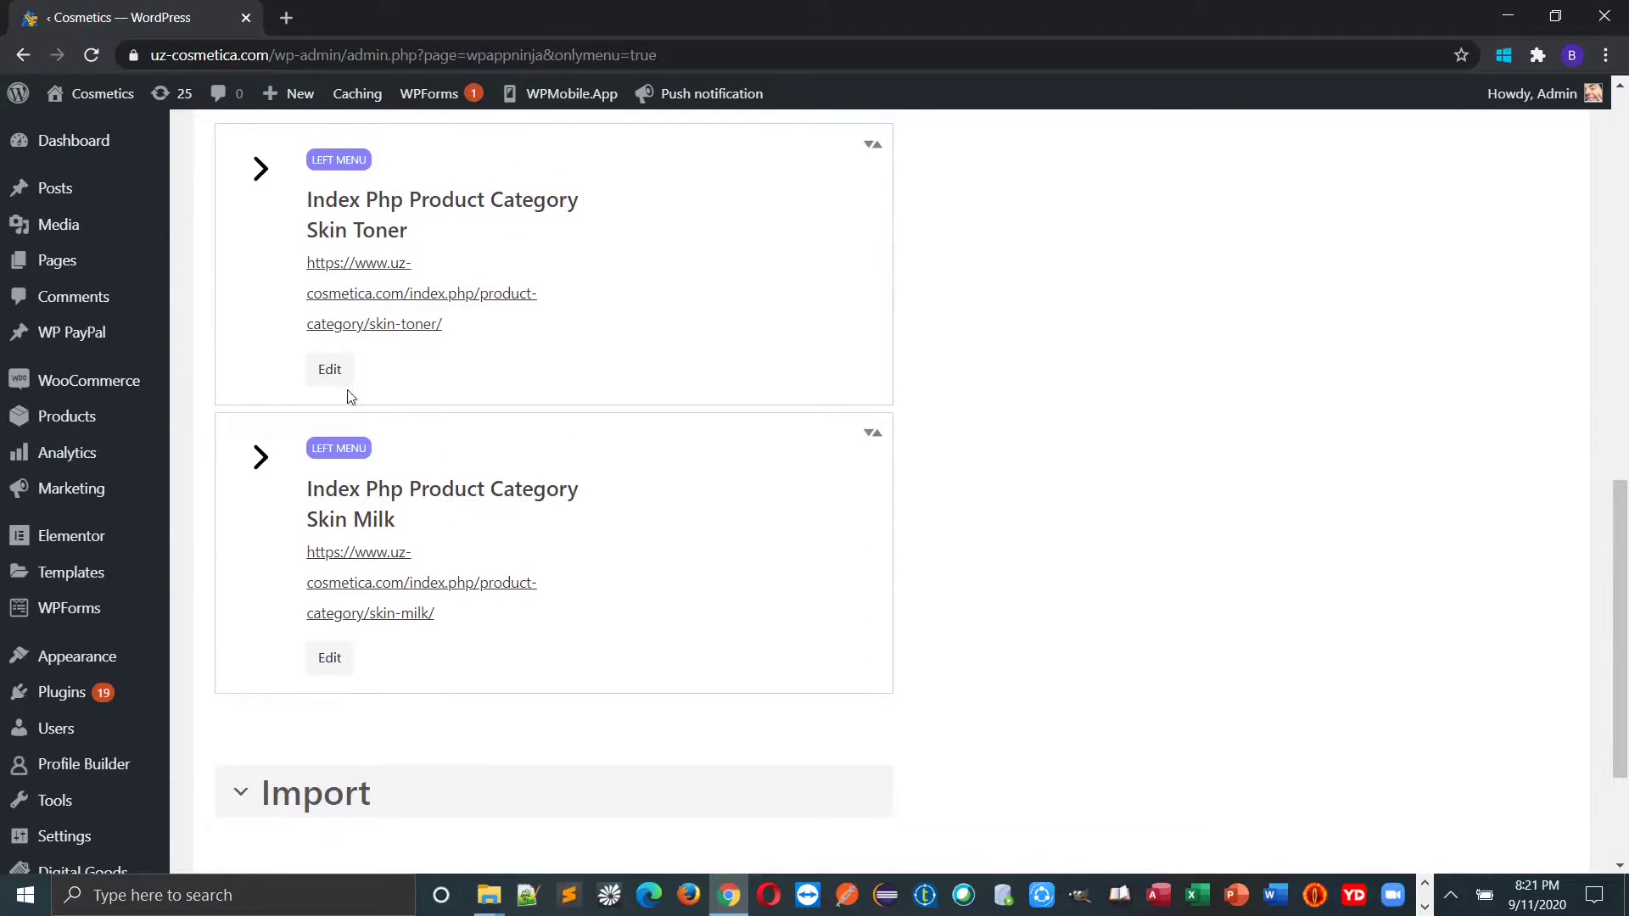
# Delete the Skin Toner and Skin Milk category items from the app's menu and submit the menu settings
pyautogui.click(333, 373)
pyautogui.click(337, 605)
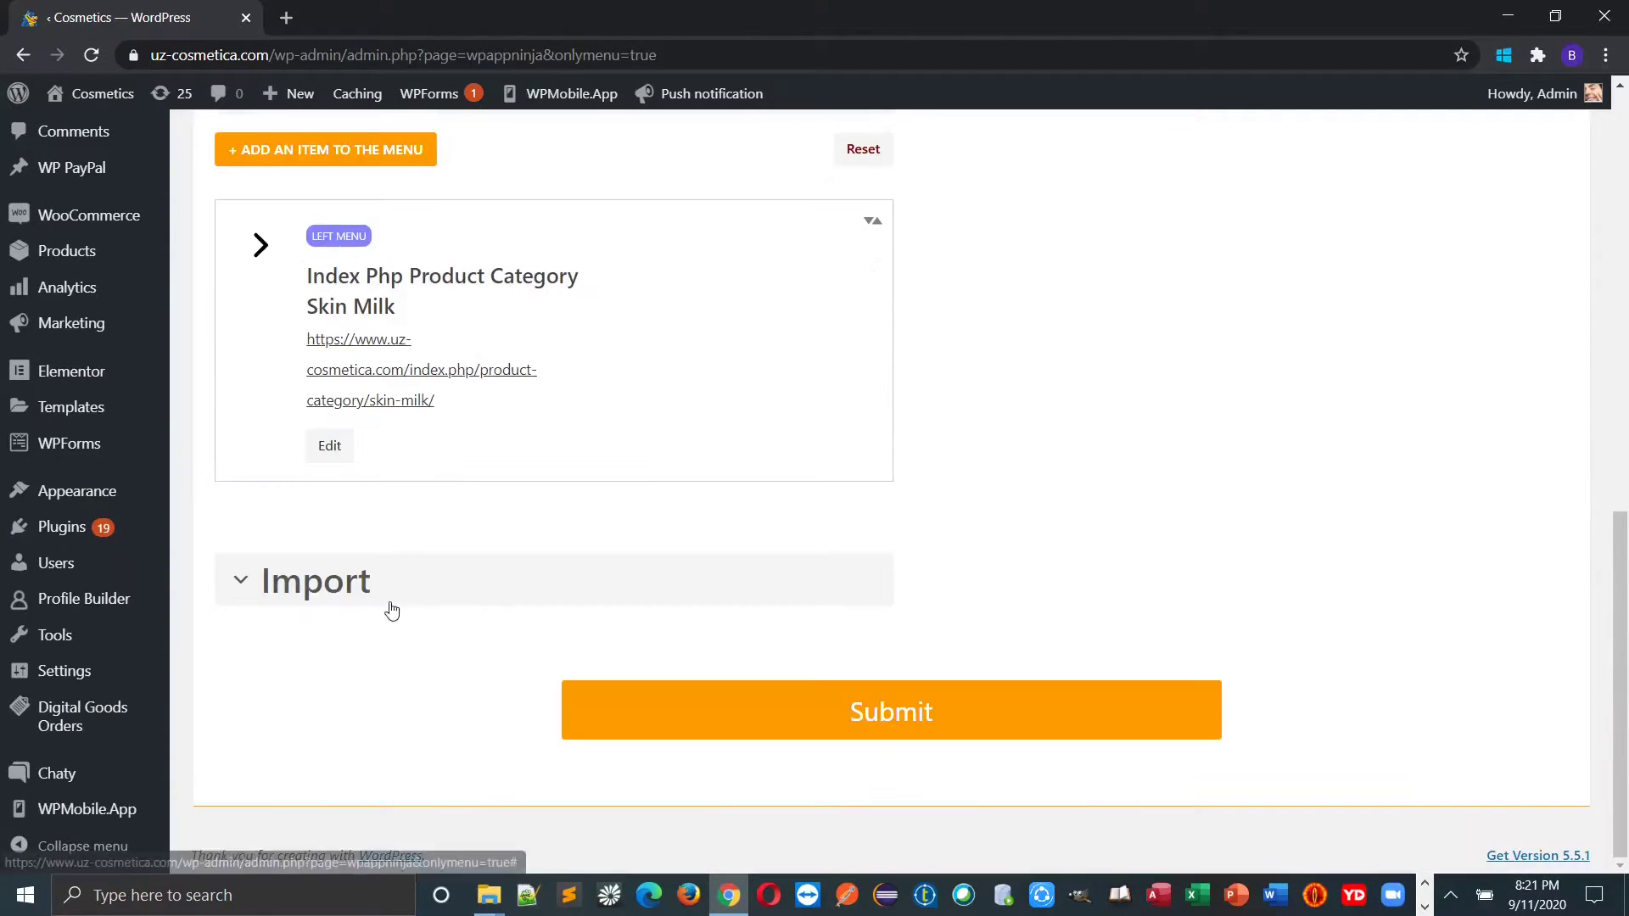
pyautogui.click(331, 444)
pyautogui.click(348, 691)
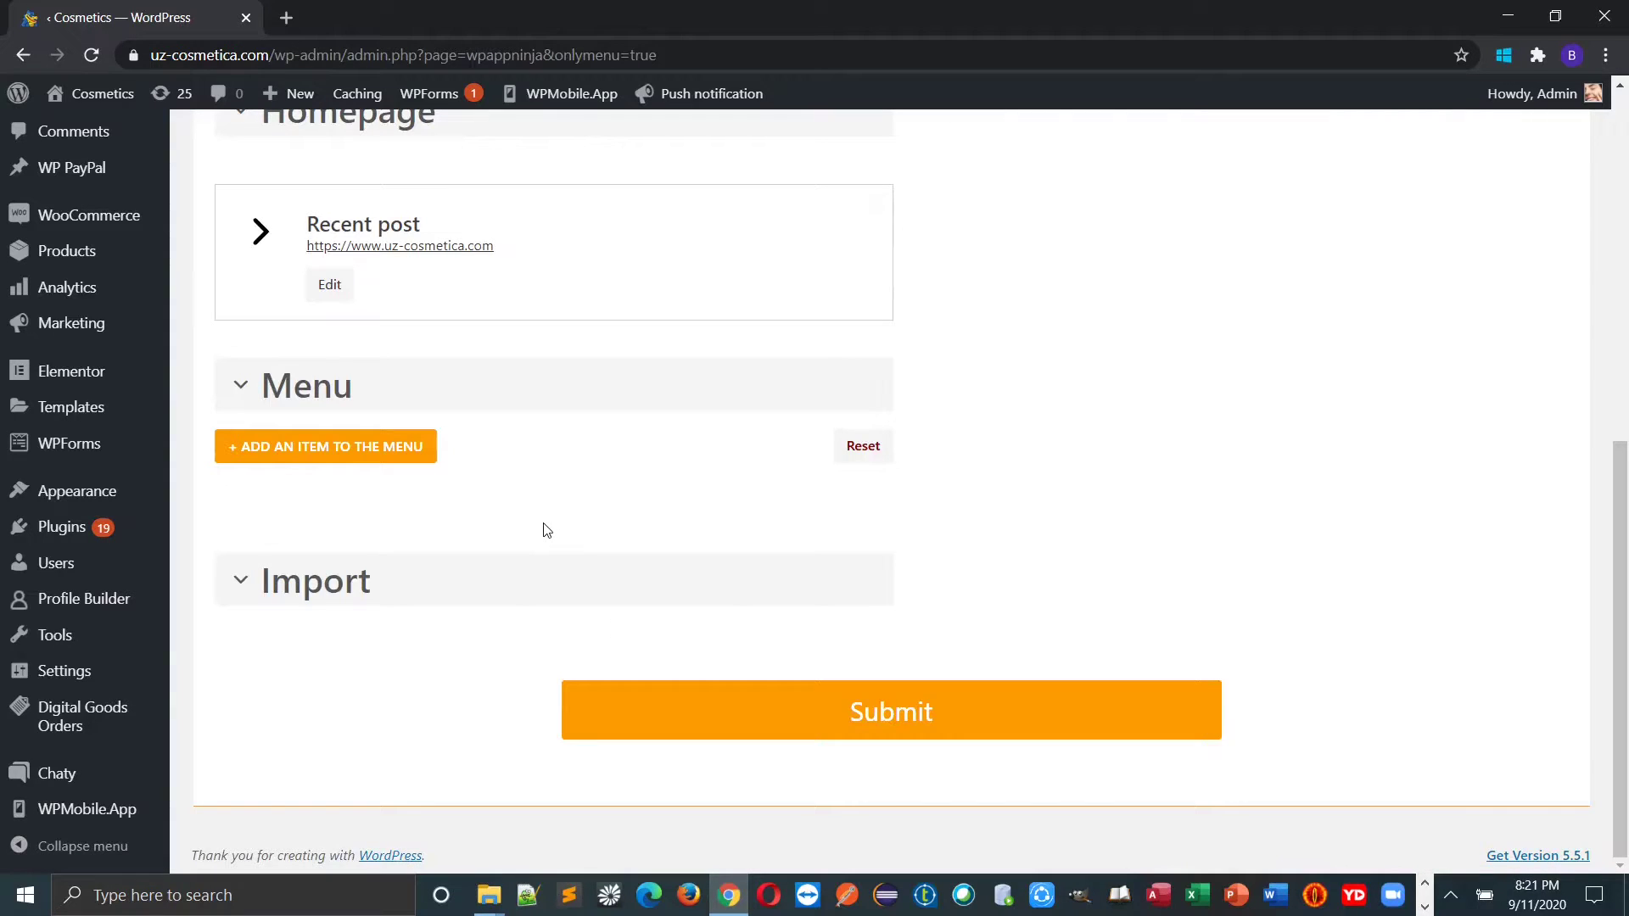
pyautogui.click(763, 720)
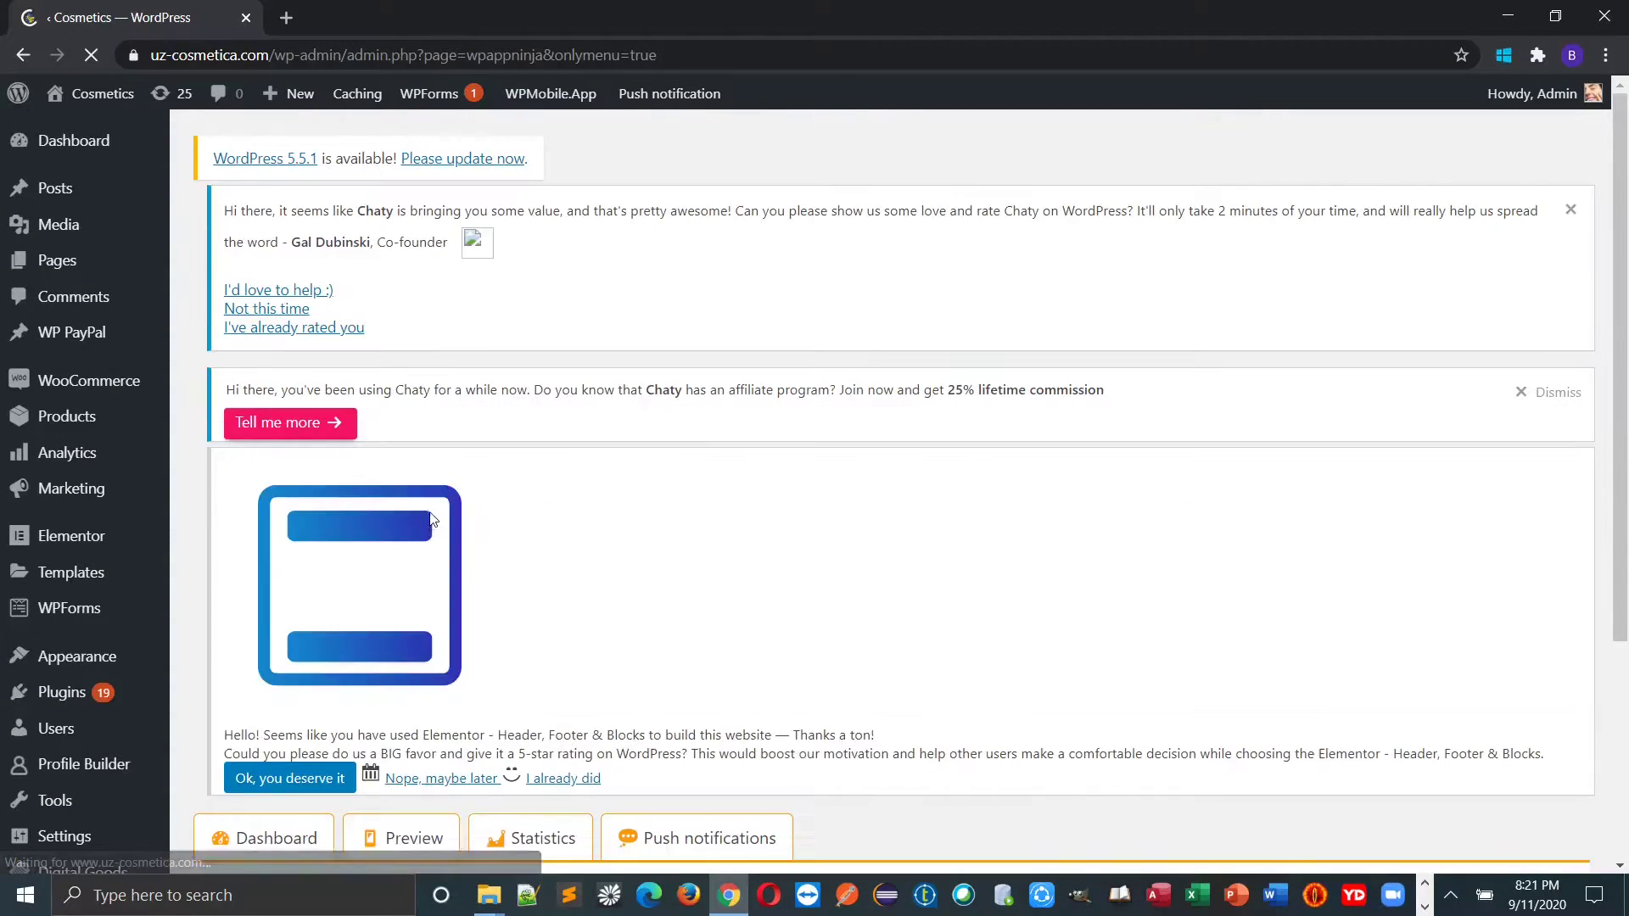
# Return to the plugin dashboard and reopen the homepage and menu settings to check the saved entries
pyautogui.click(269, 638)
pyautogui.scroll(-5, 670, 559)
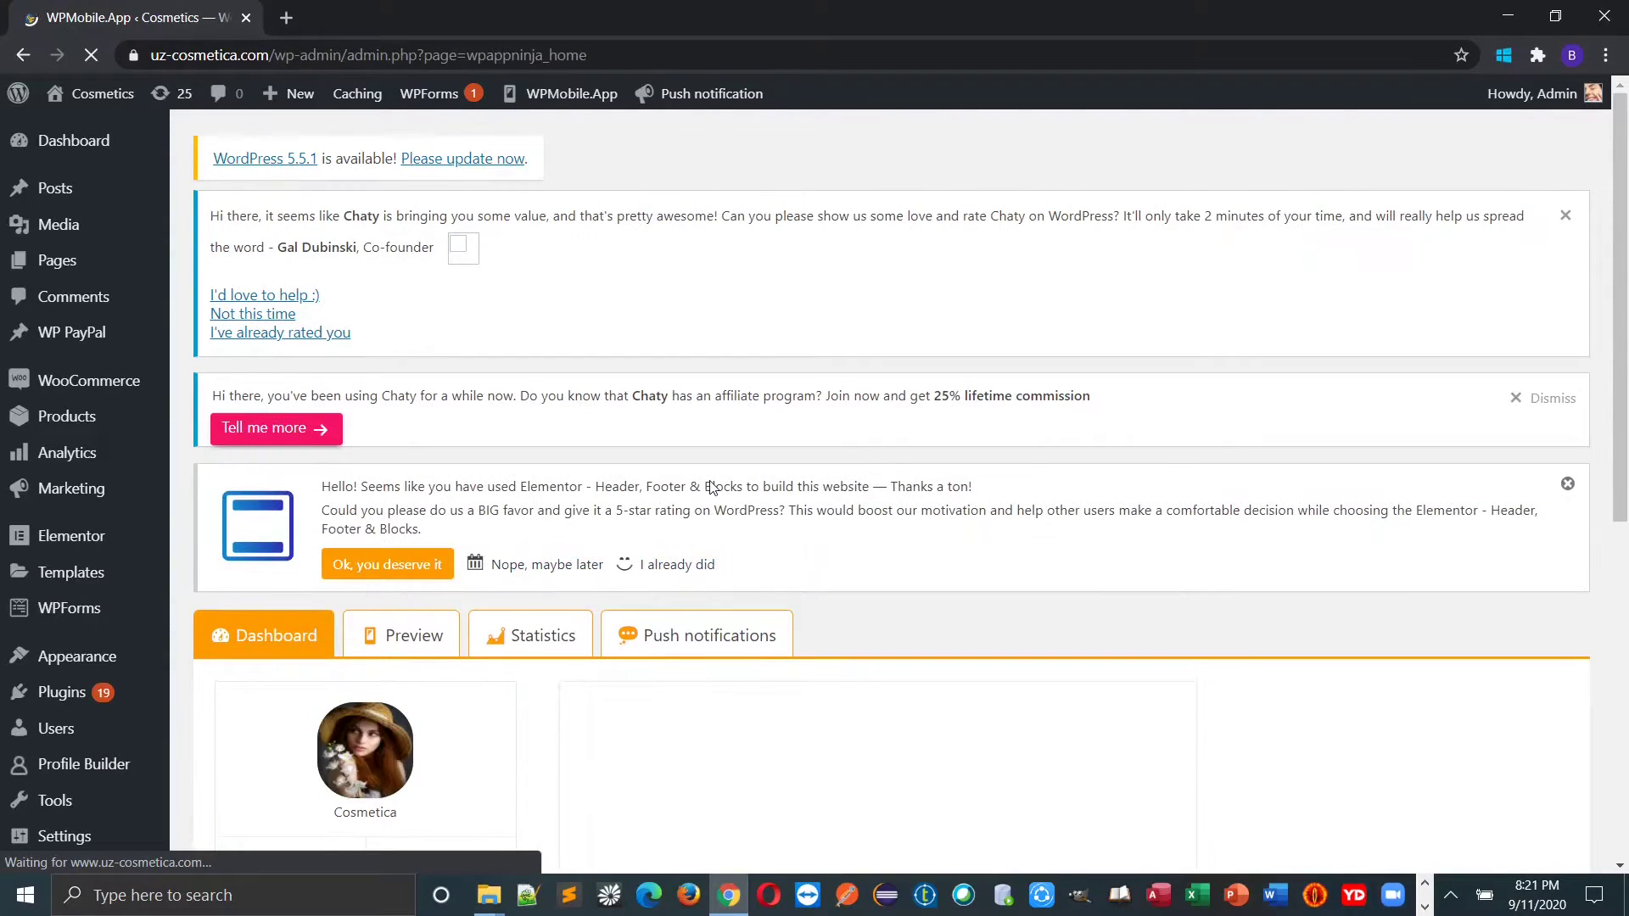
pyautogui.scroll(-5, 711, 484)
pyautogui.scroll(-2, 711, 481)
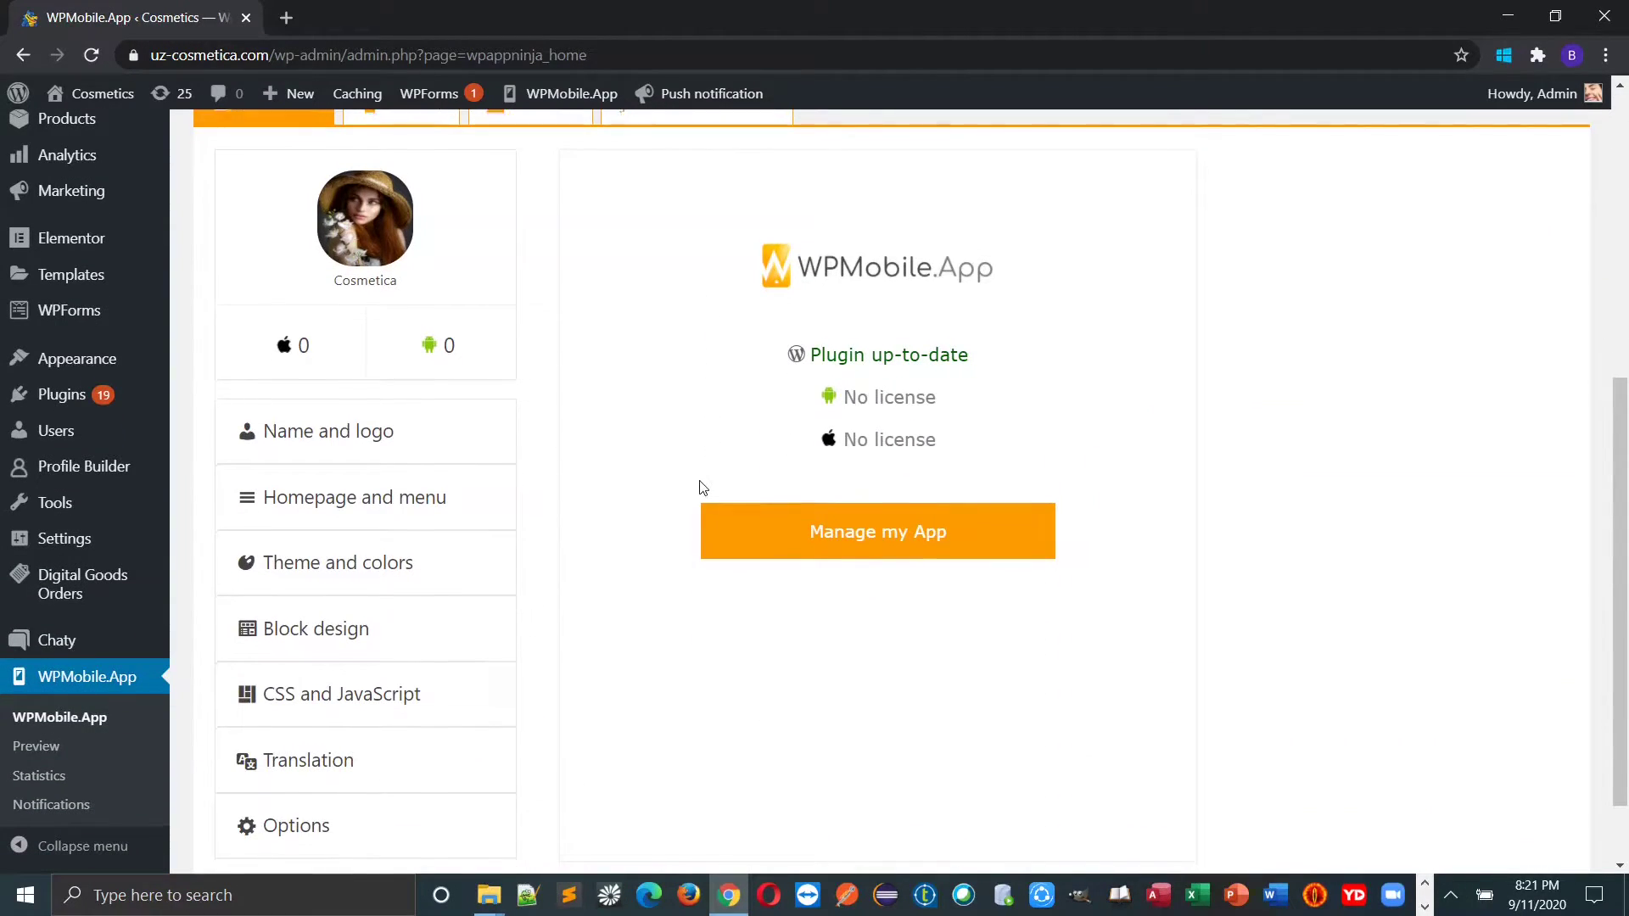
pyautogui.scroll(-2, 700, 488)
pyautogui.click(378, 404)
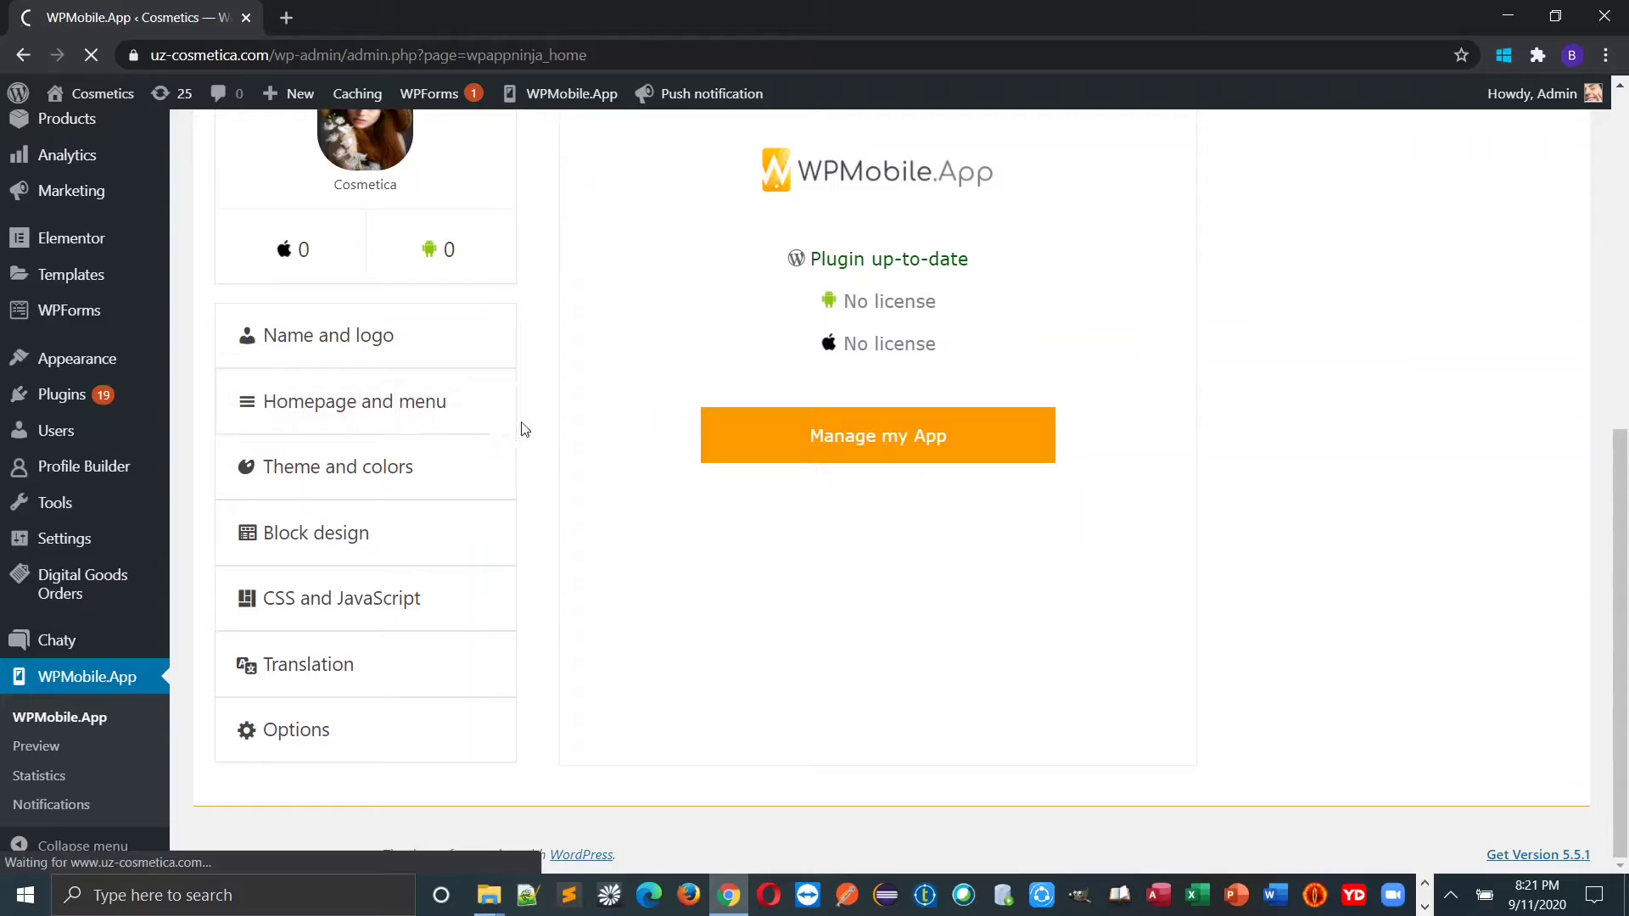
pyautogui.scroll(-9, 543, 437)
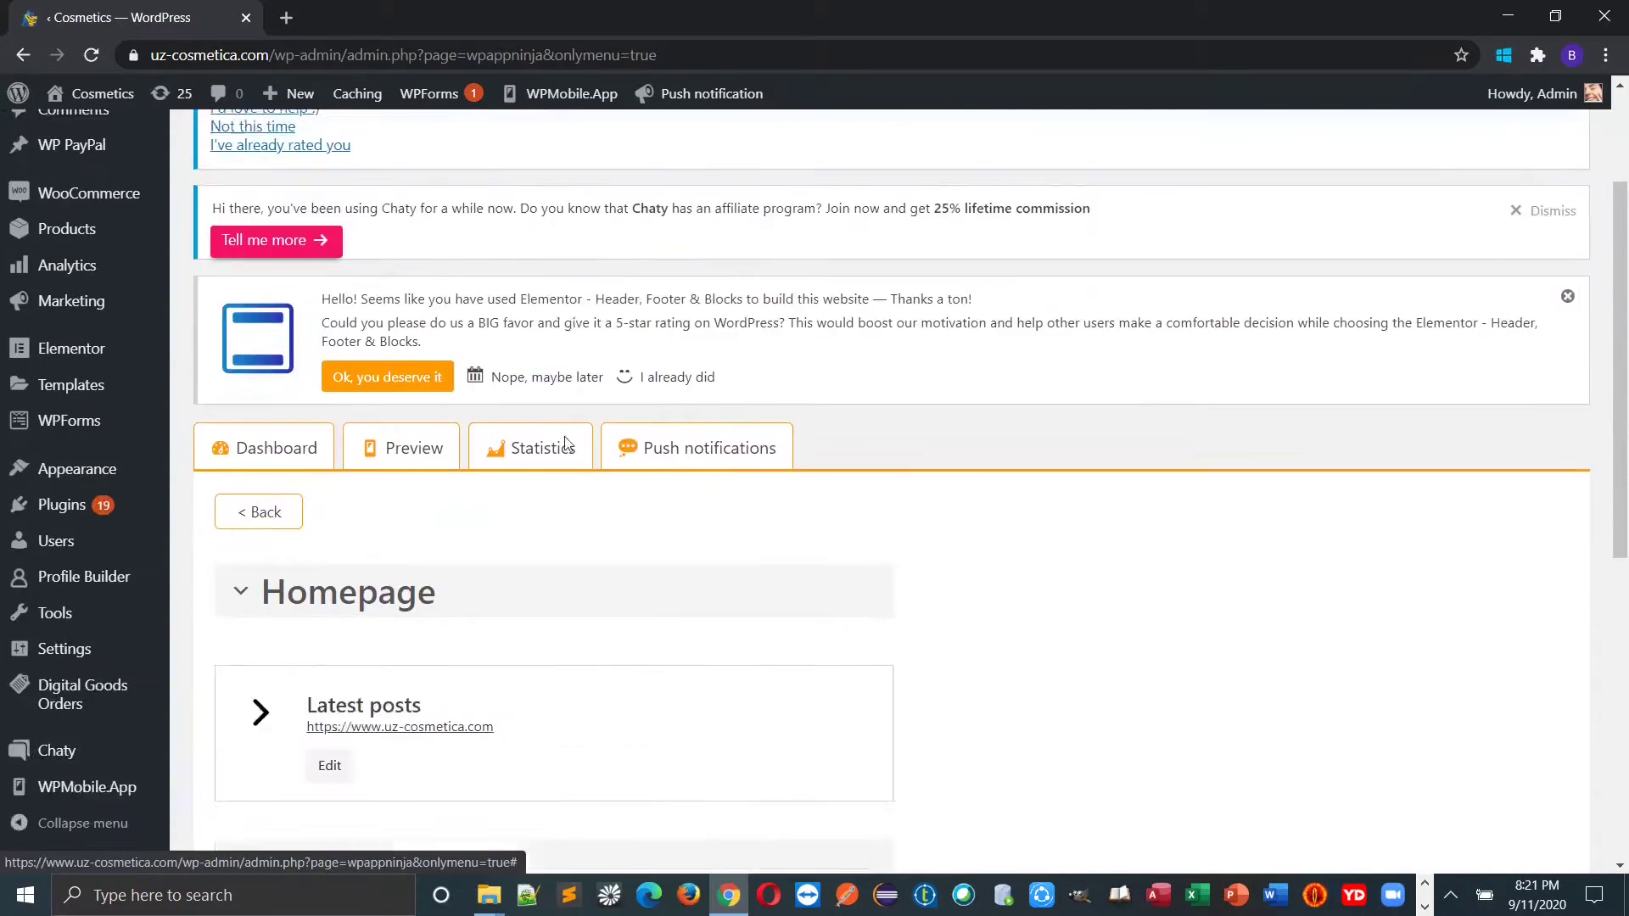
pyautogui.scroll(5, 564, 448)
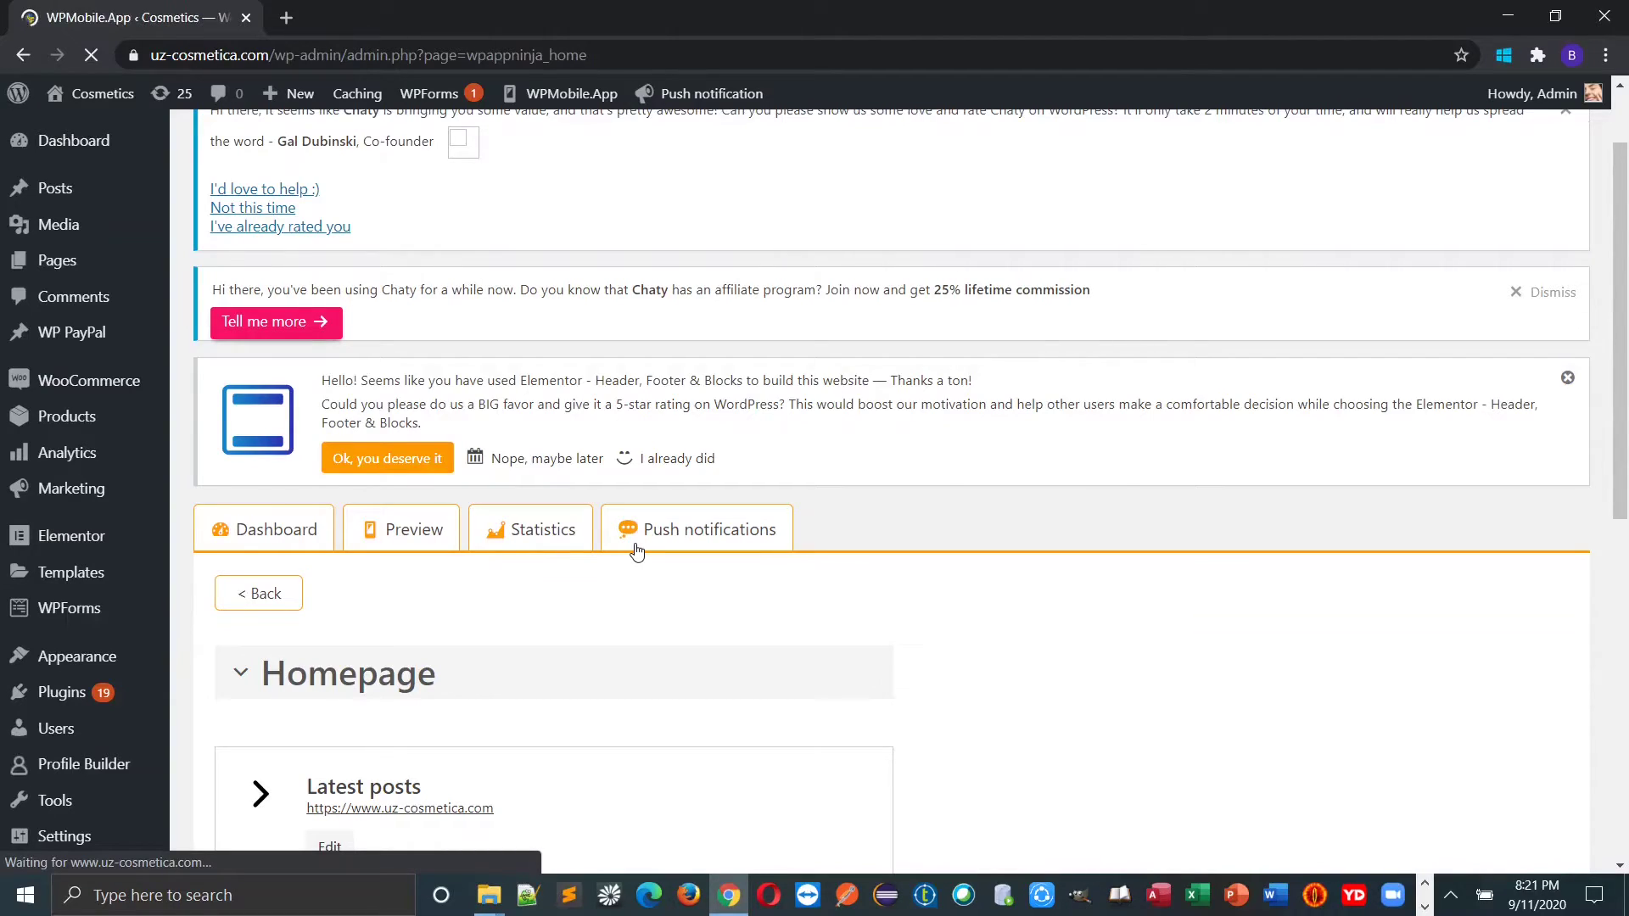
# Open the theme and colors settings from the plugin dashboard, review the app theme and color options, and submit them
pyautogui.scroll(-3, 628, 547)
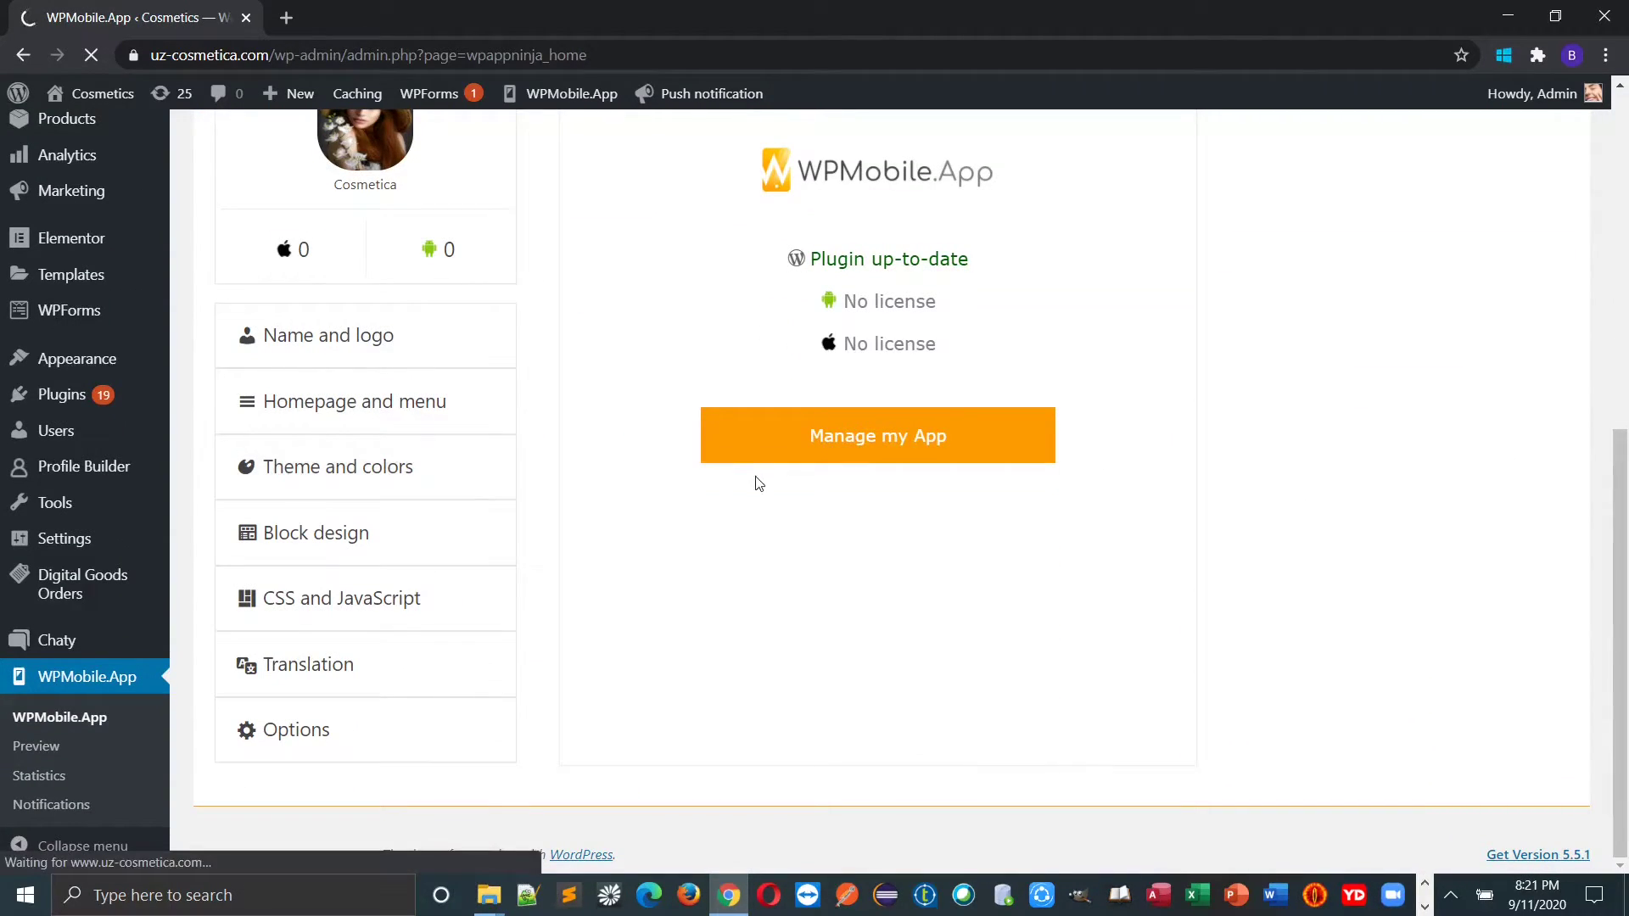
pyautogui.scroll(-5, 758, 485)
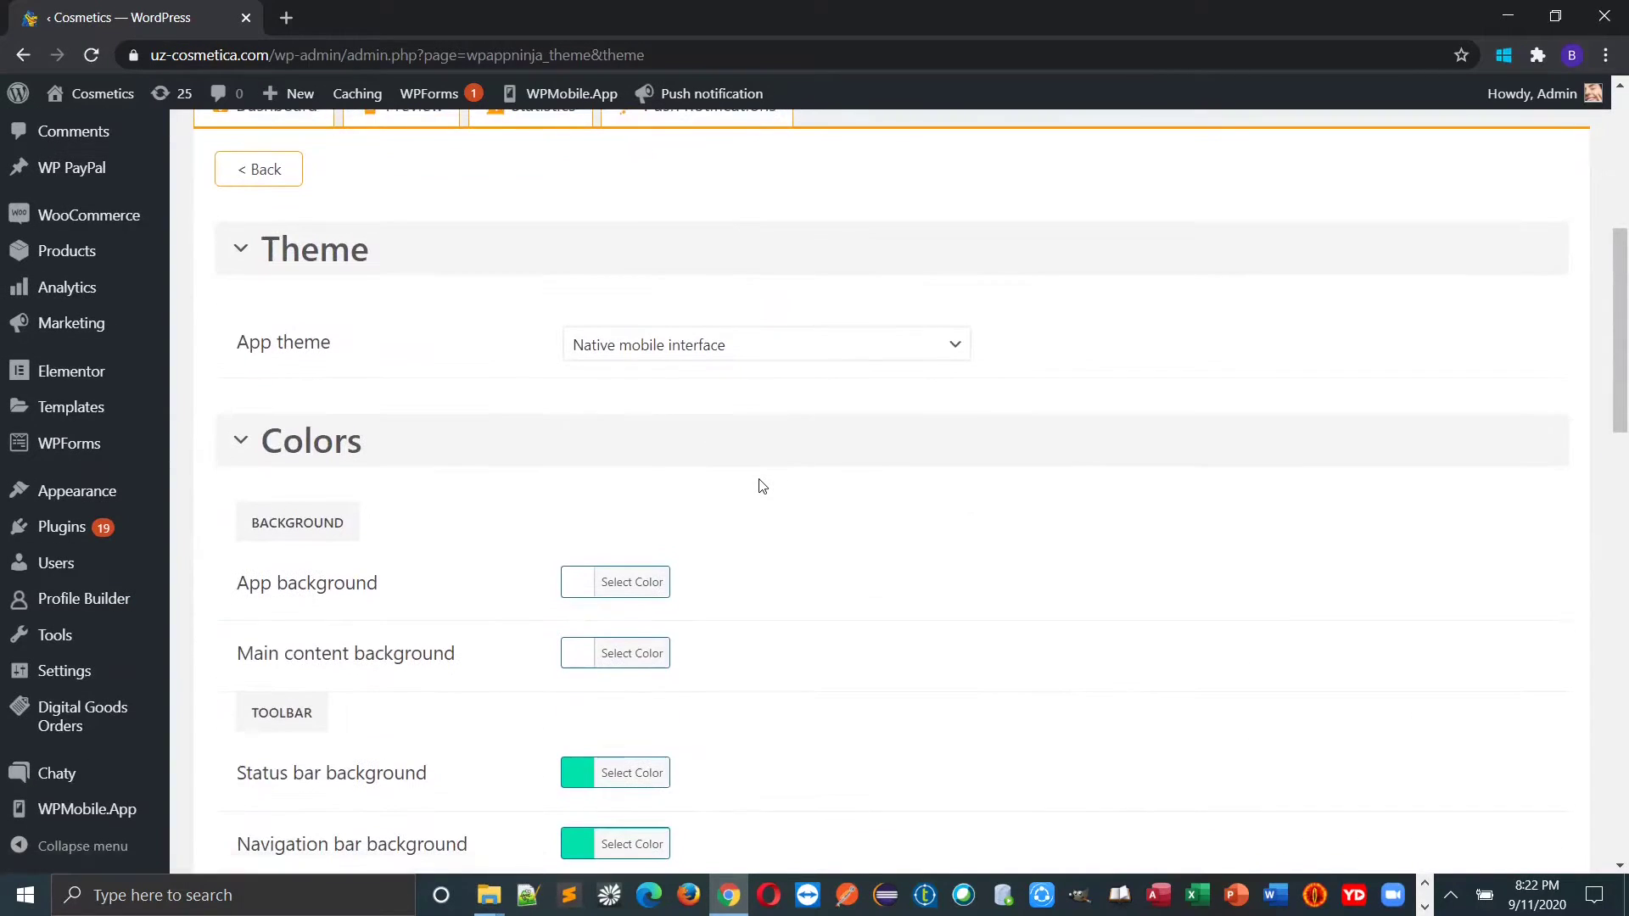
pyautogui.scroll(-15, 789, 496)
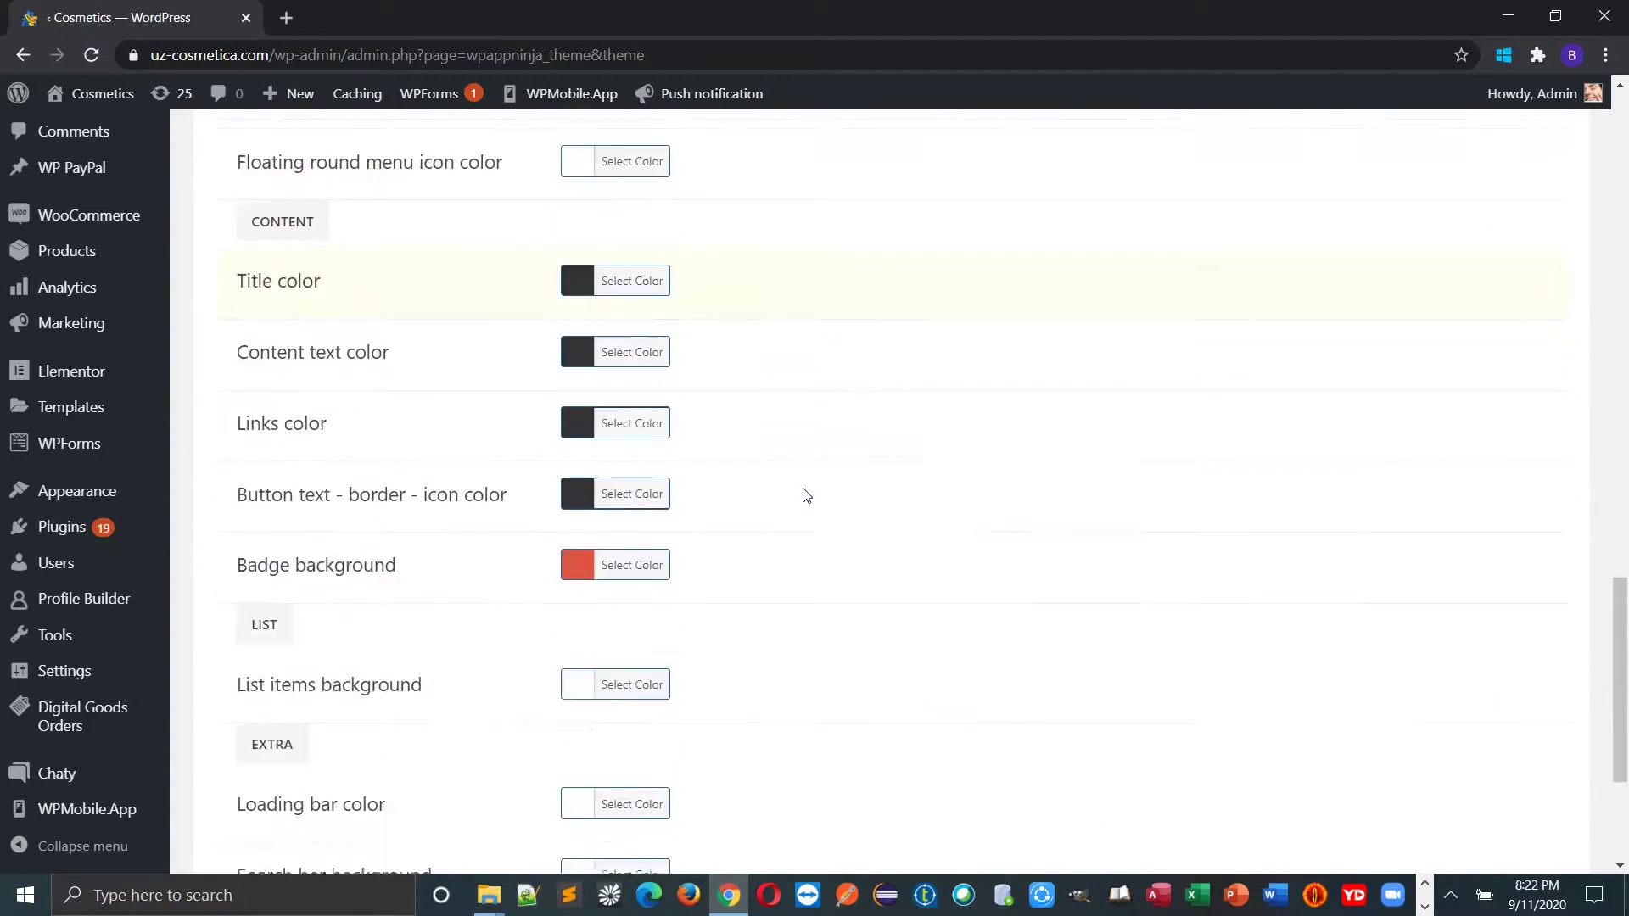
pyautogui.click(874, 702)
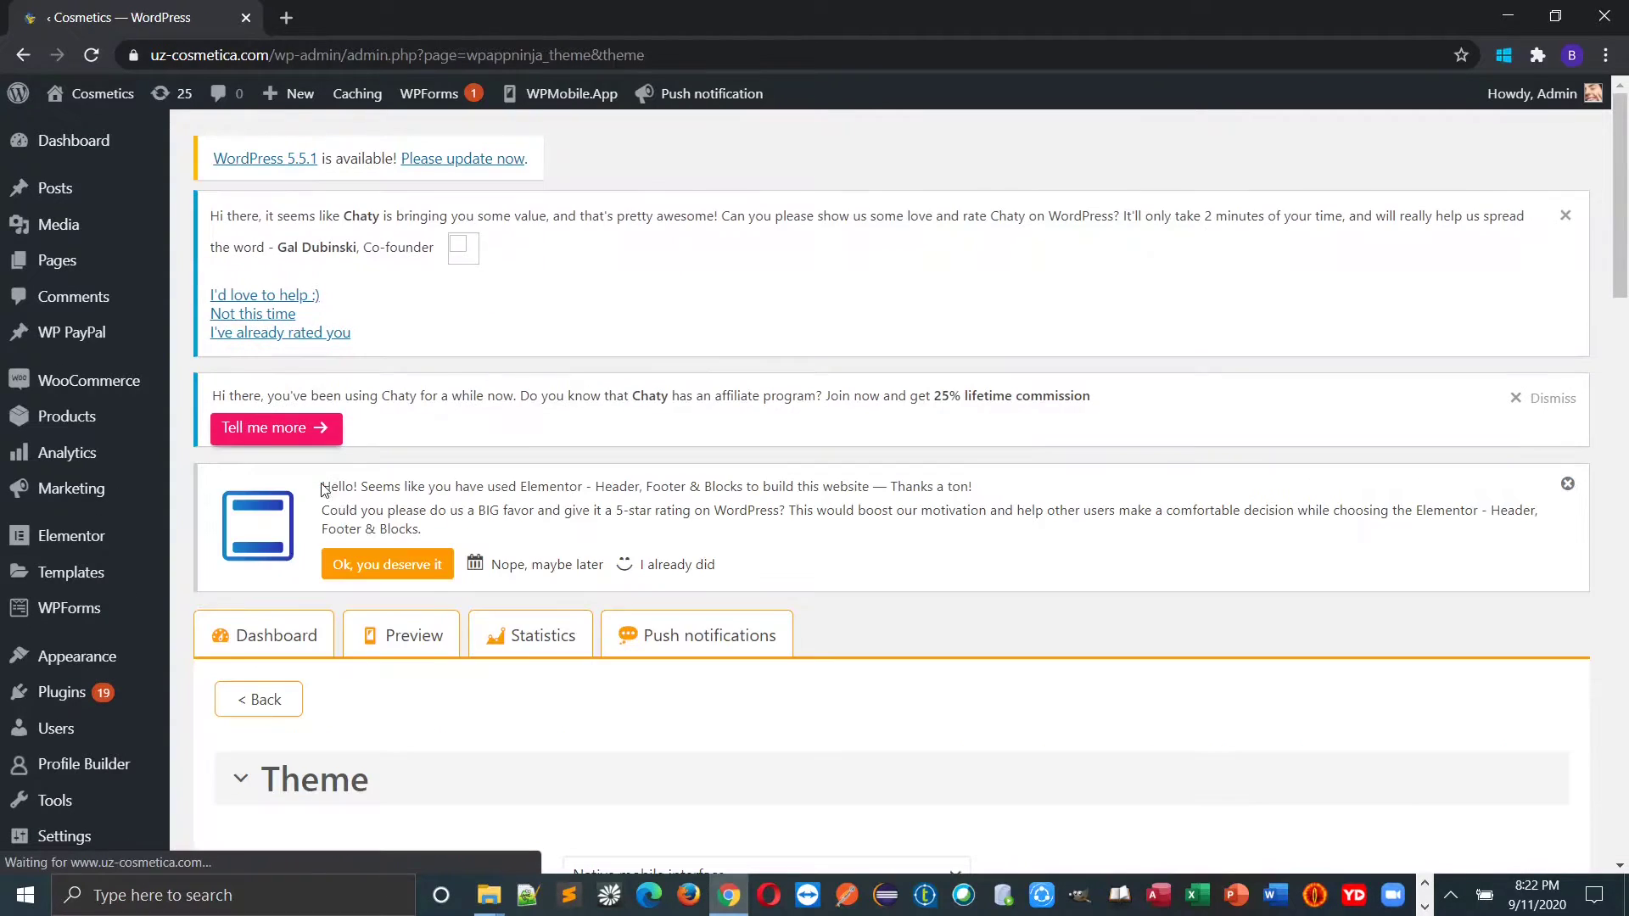
pyautogui.scroll(-6, 404, 538)
pyautogui.scroll(4, 419, 539)
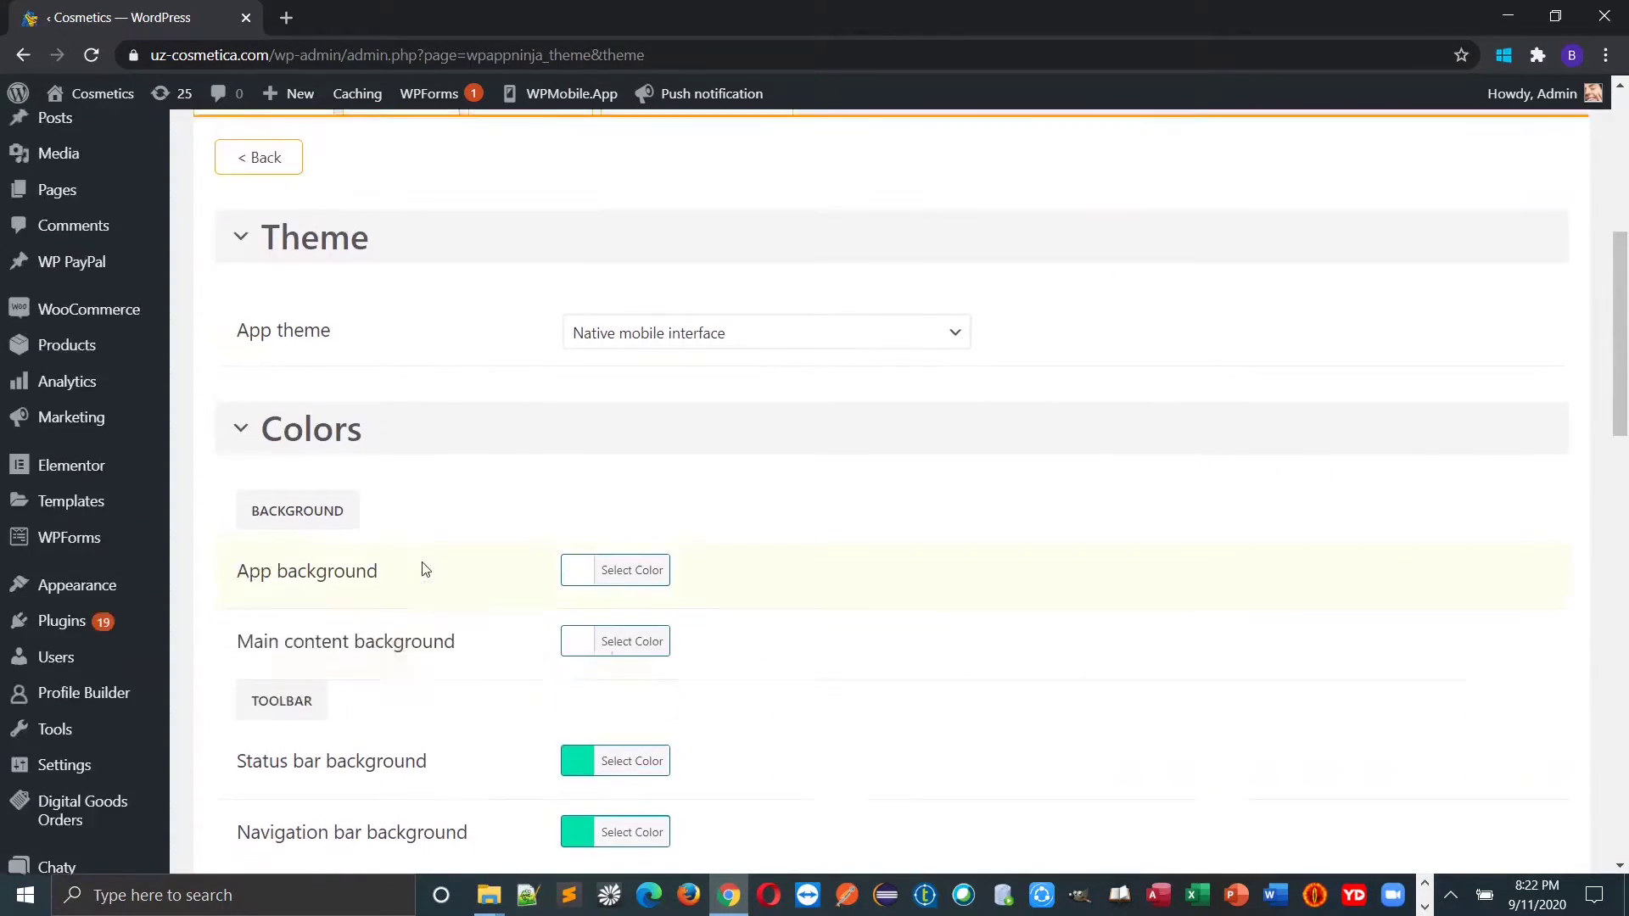
# Return to the plugin dashboard, look over the remaining settings sections and open the app preview
pyautogui.click(278, 327)
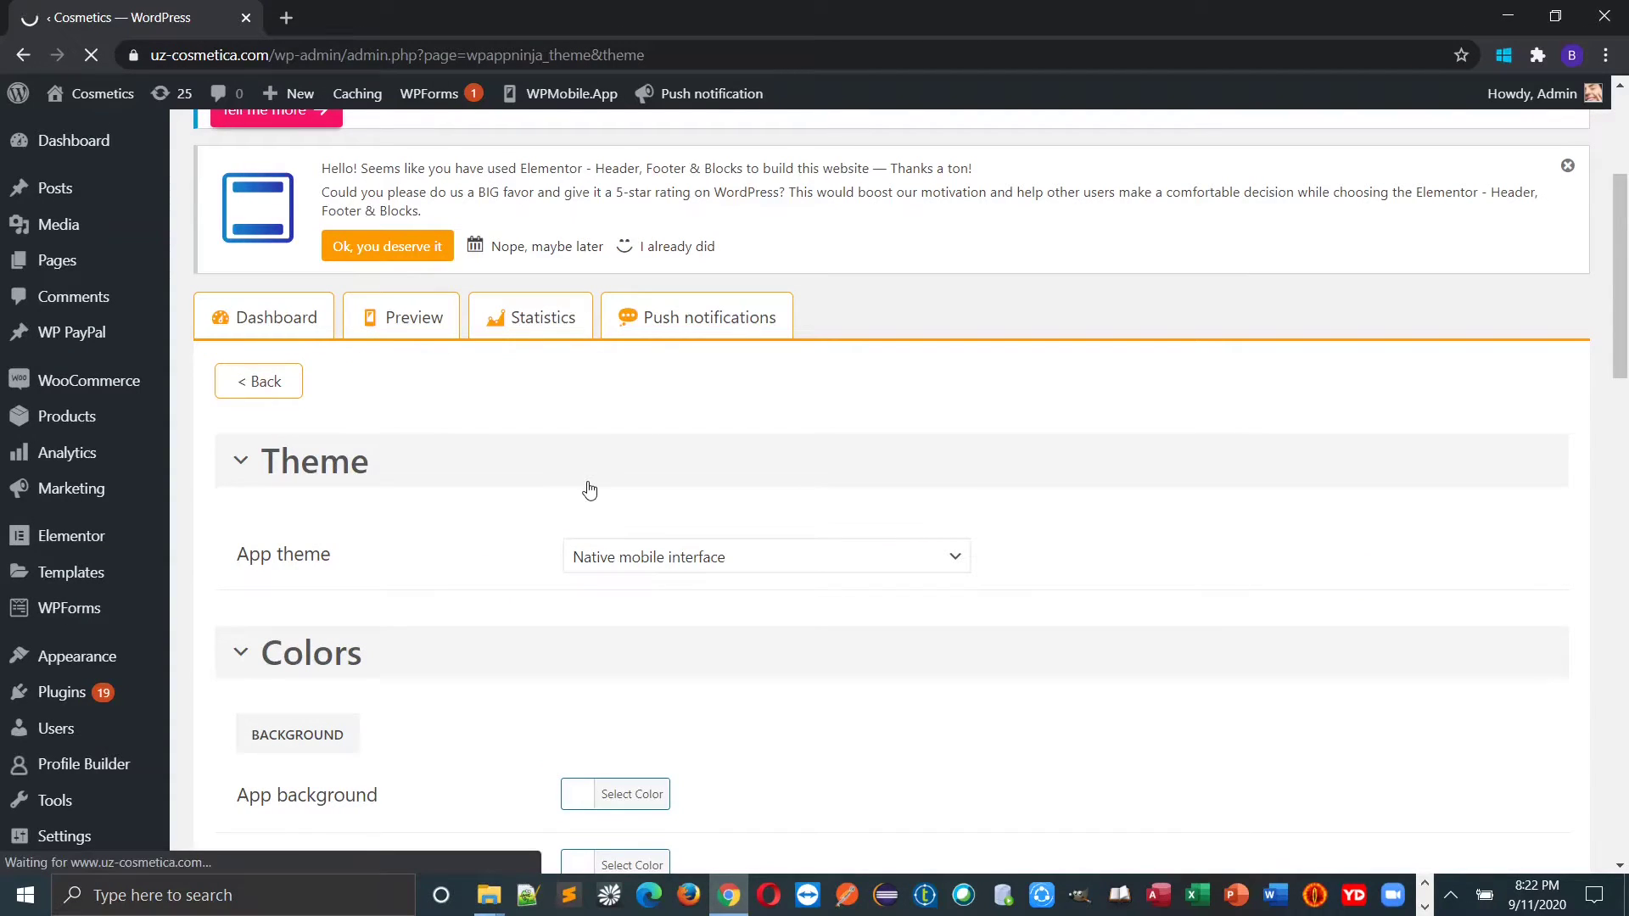
pyautogui.scroll(-8, 589, 505)
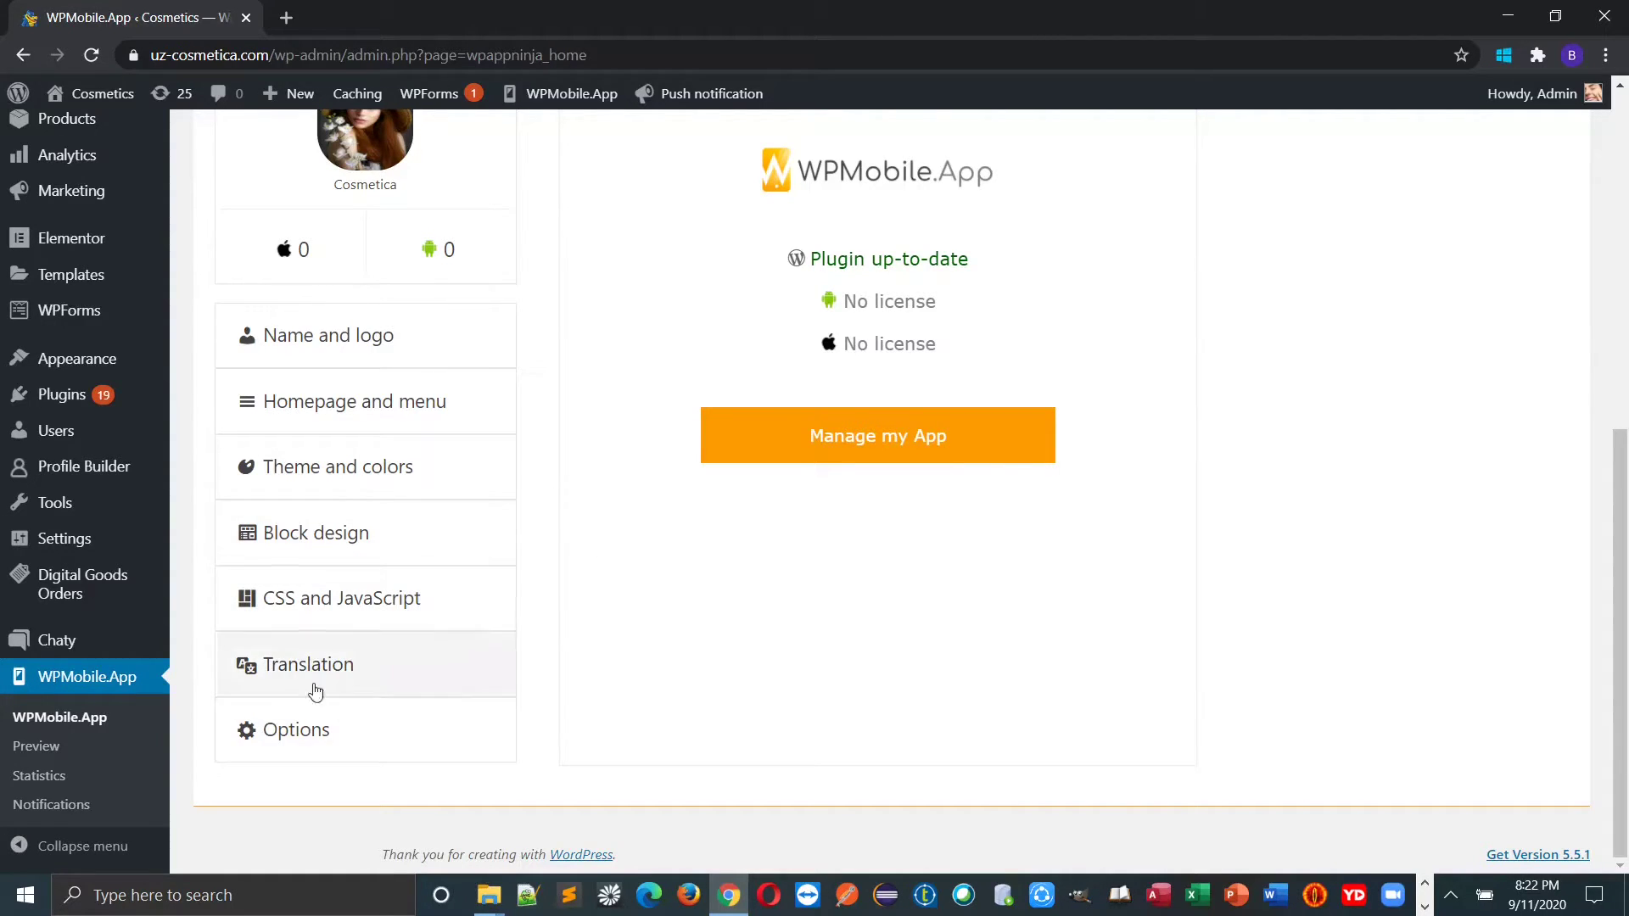
pyautogui.scroll(4, 506, 653)
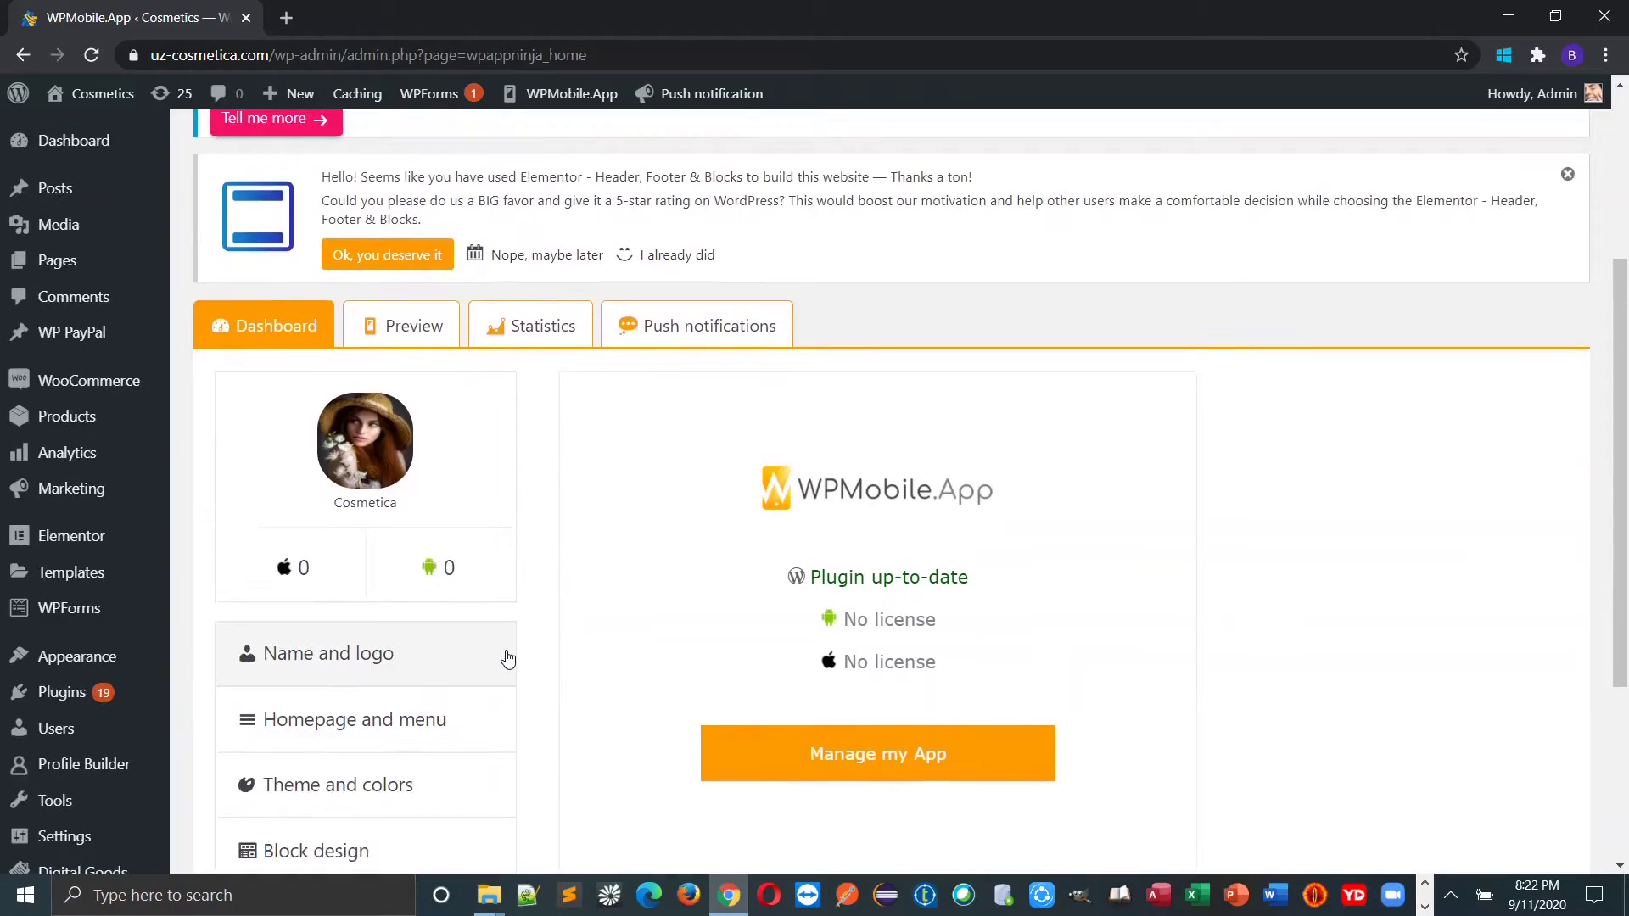
pyautogui.click(397, 331)
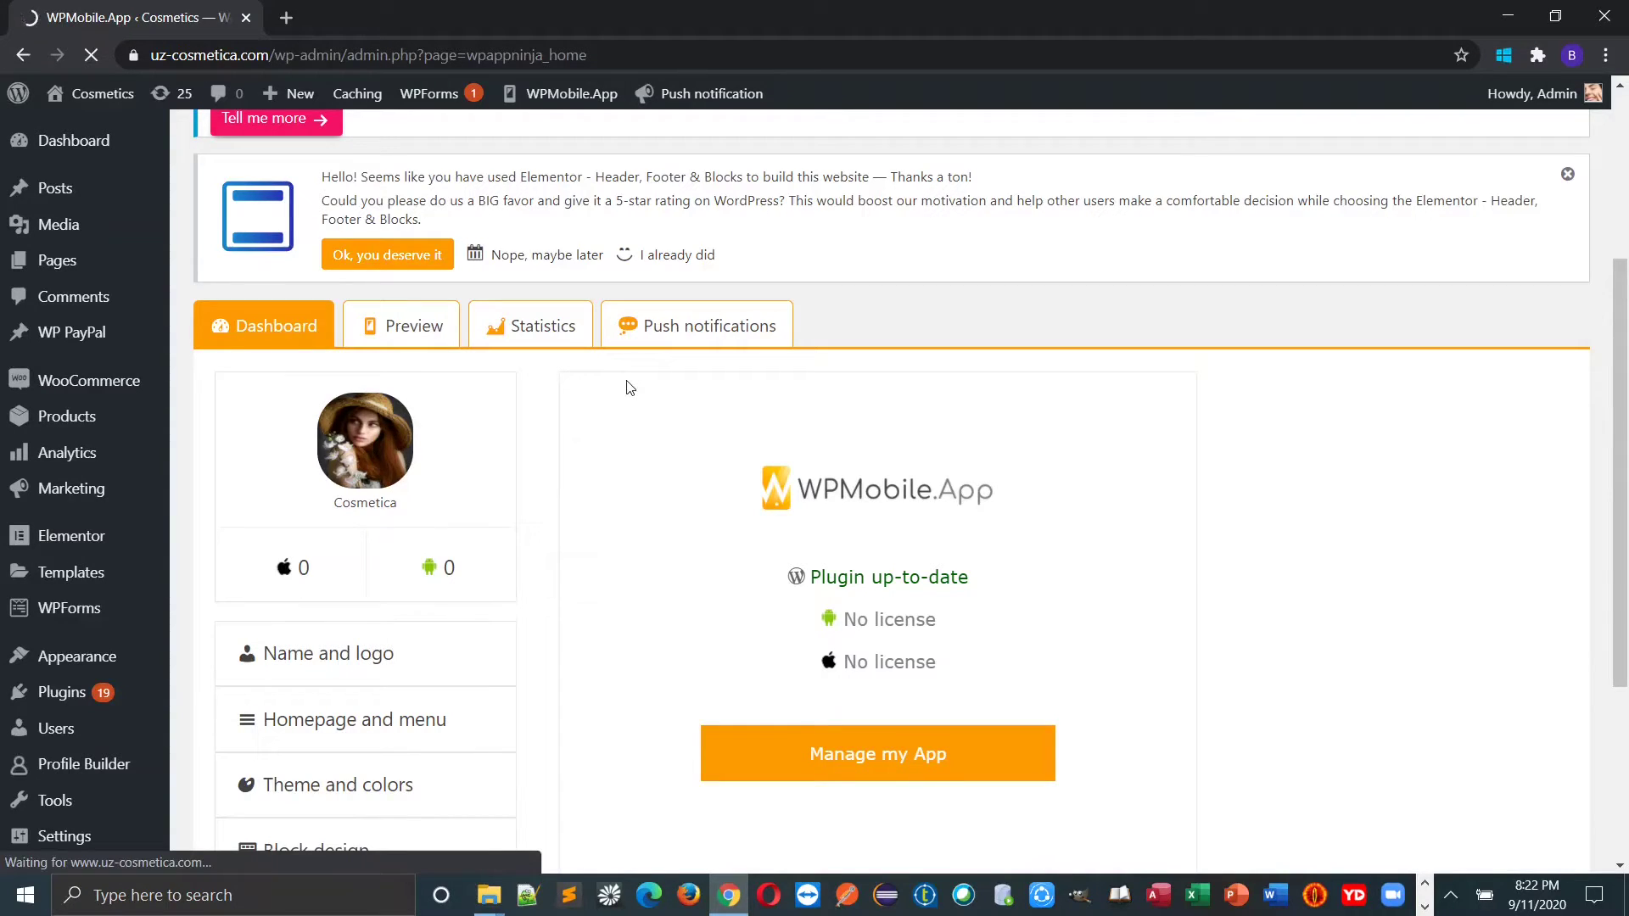
# Examine the homepage in the smartphone preview of the app, playing and pausing its embedded video
pyautogui.scroll(-5, 629, 395)
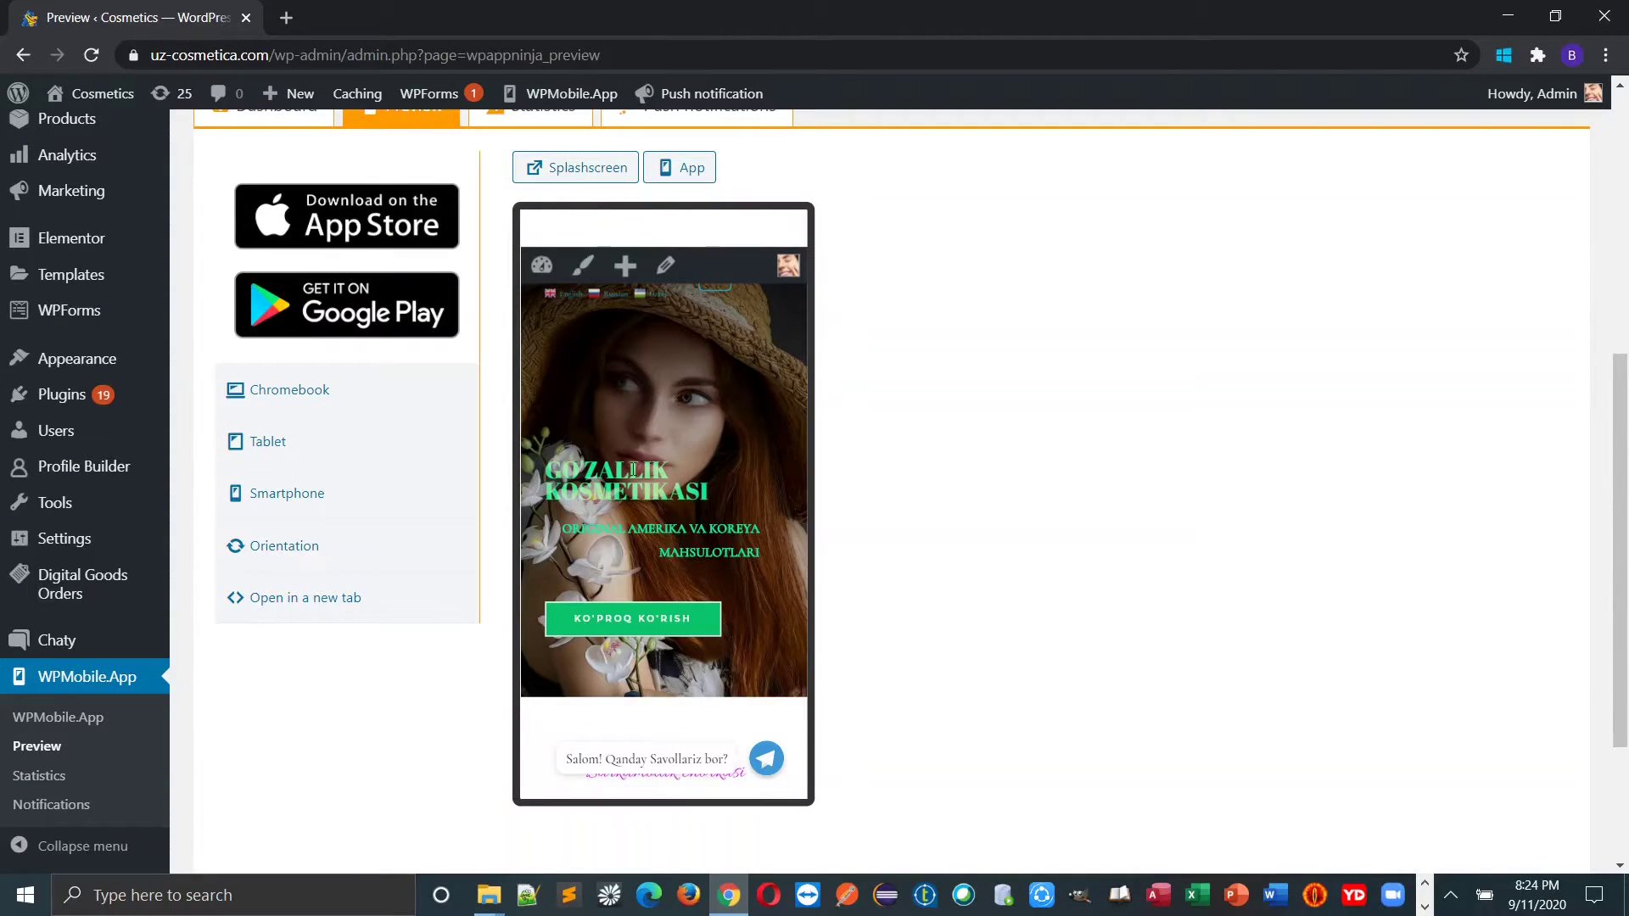
pyautogui.scroll(-1, 687, 481)
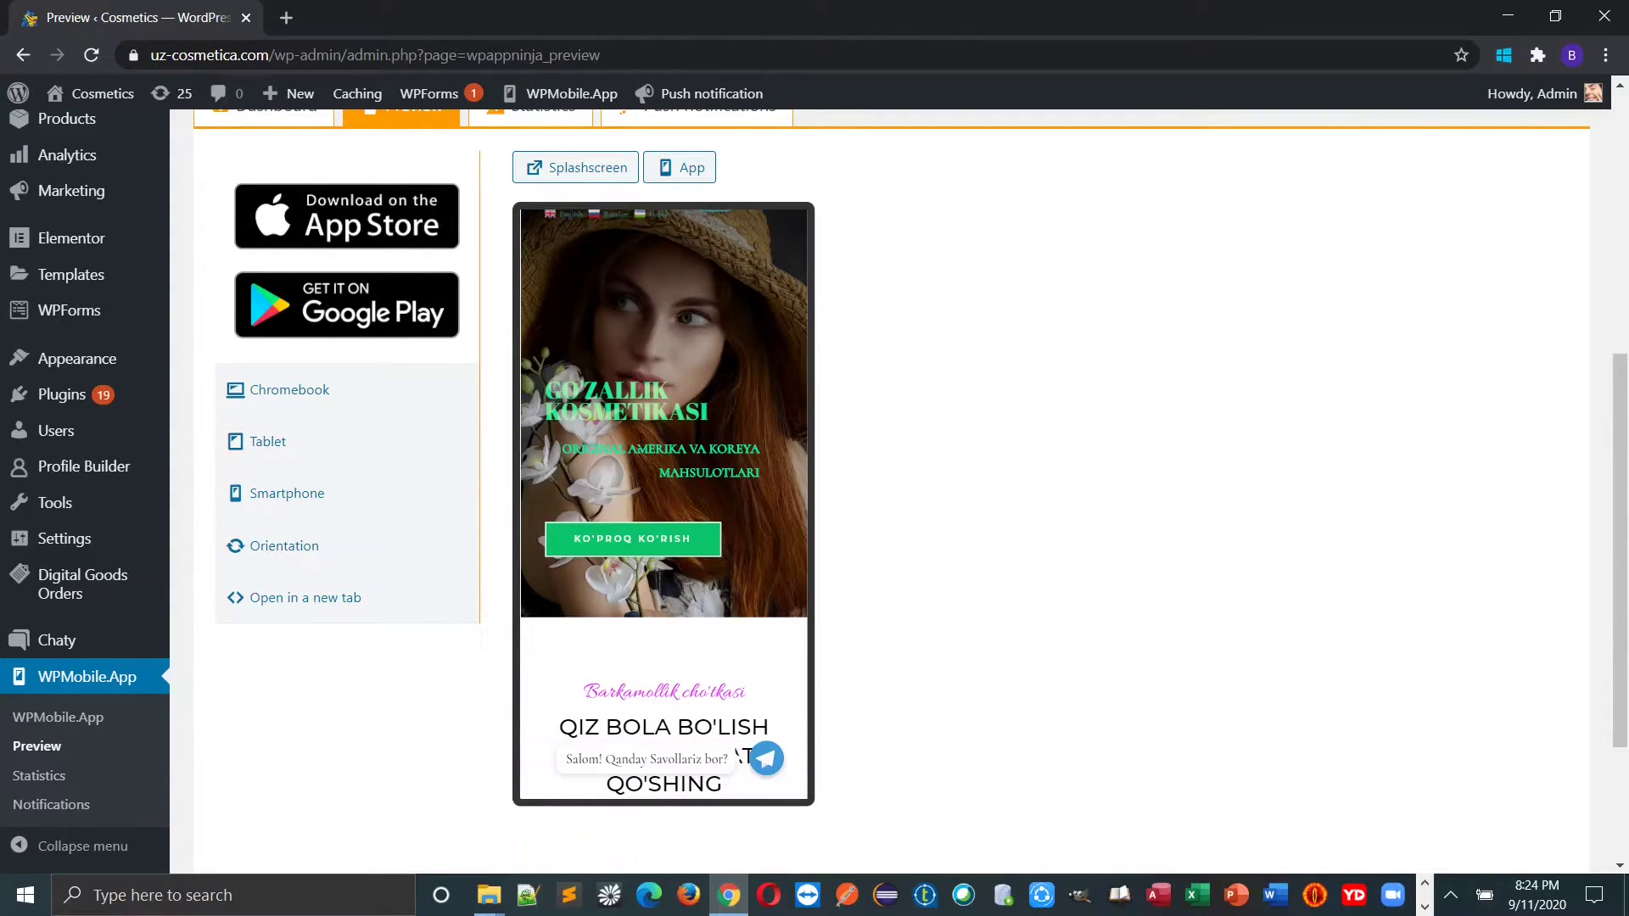
pyautogui.scroll(-5, 742, 500)
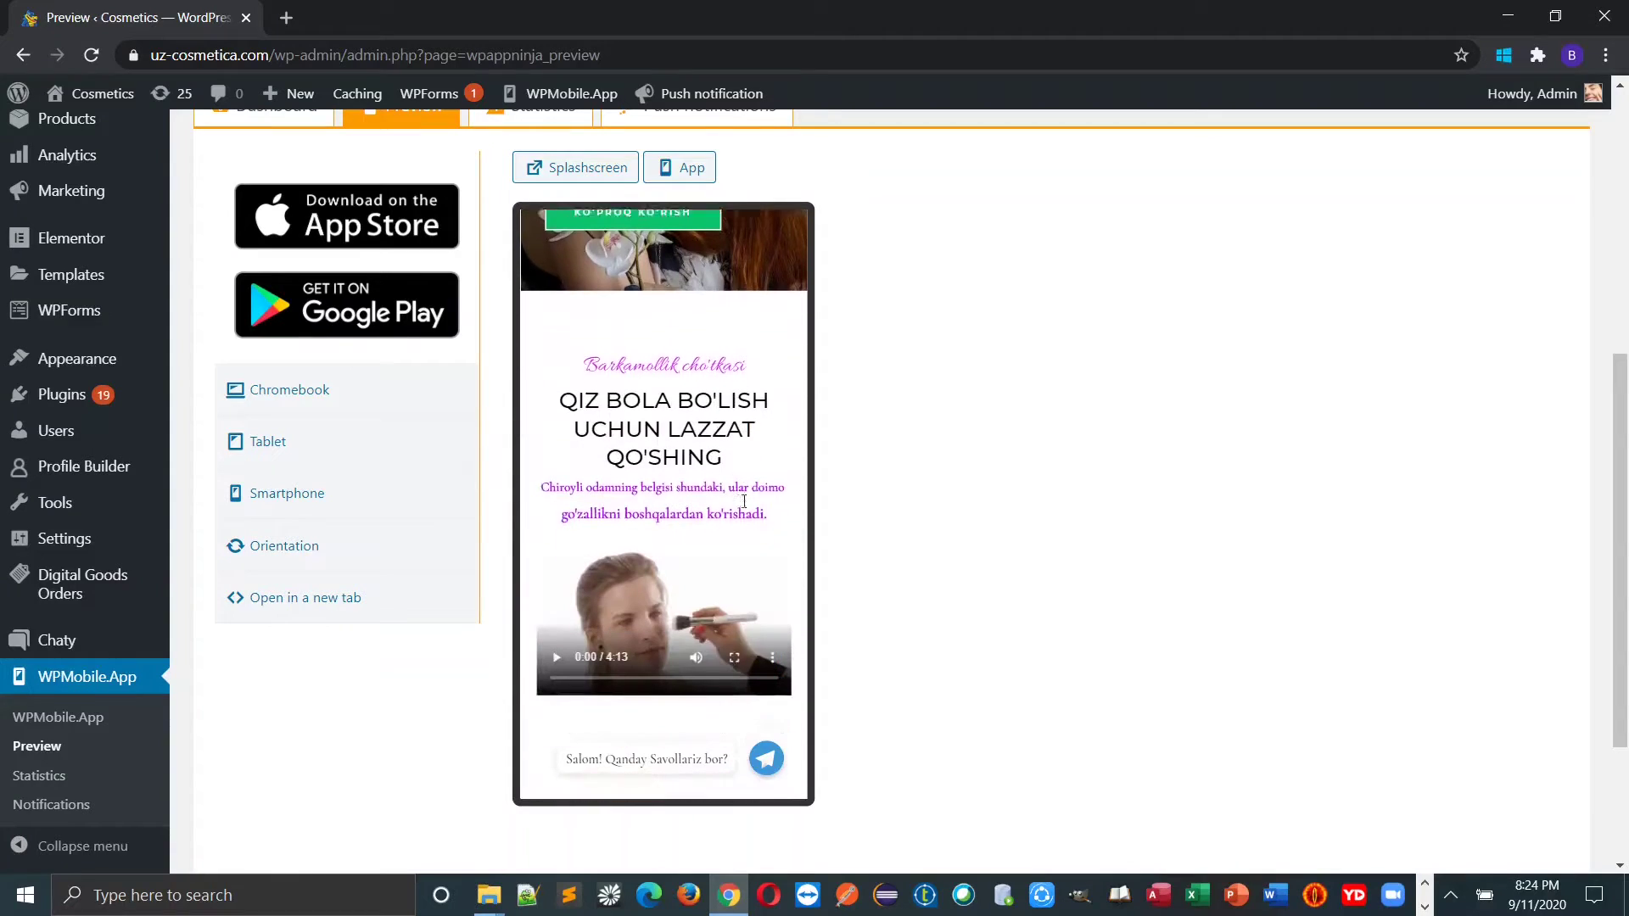
pyautogui.click(556, 507)
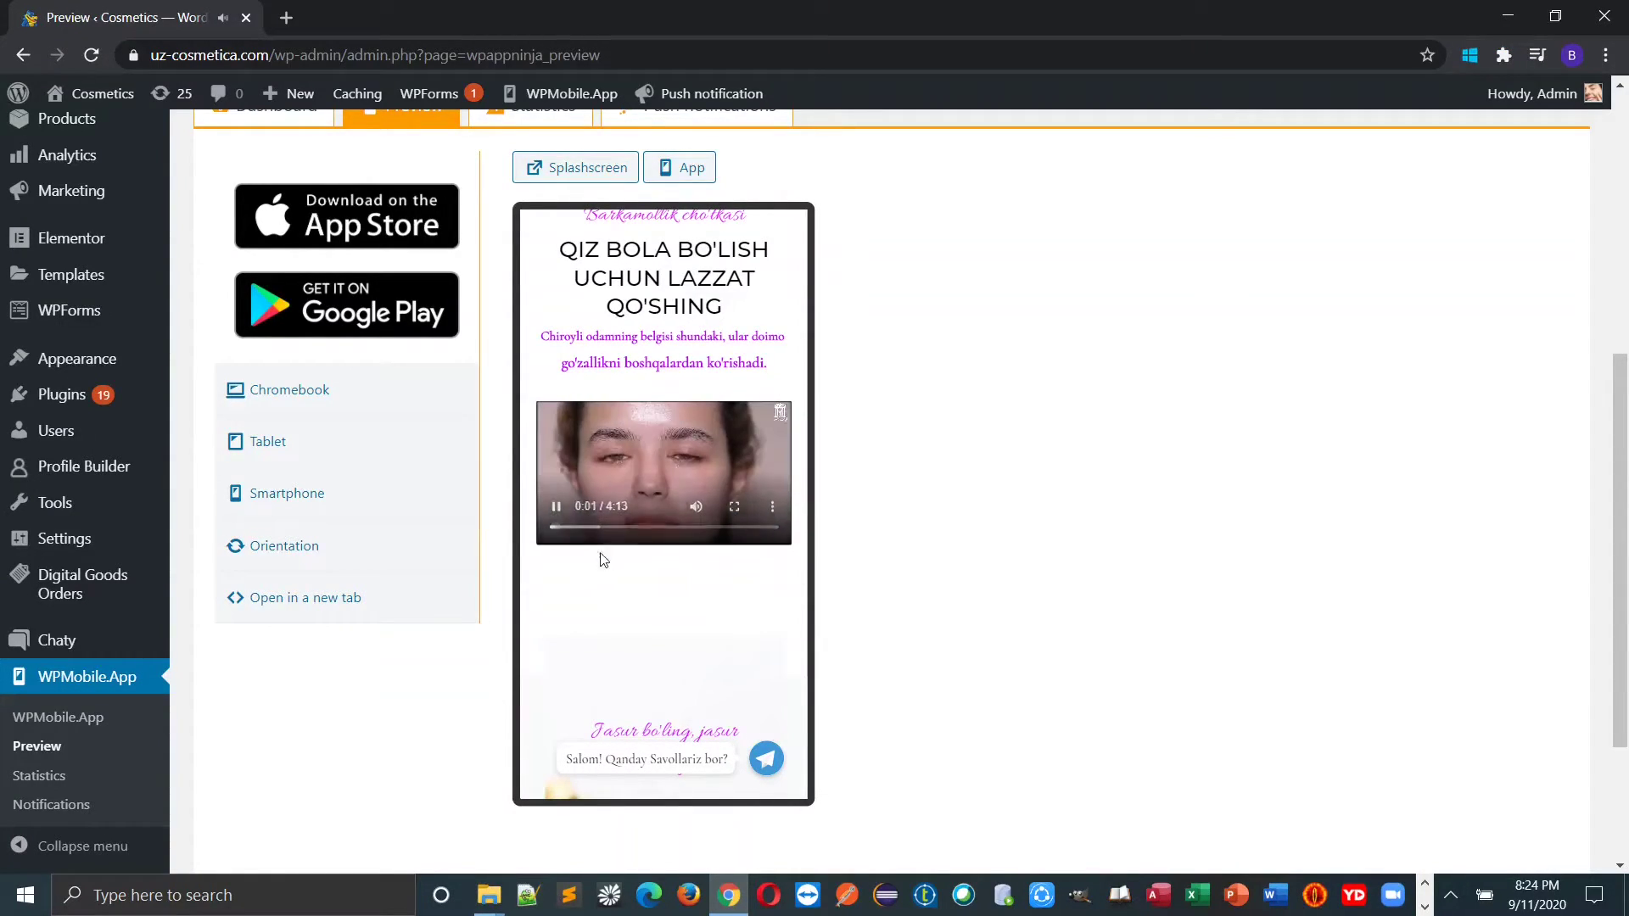
pyautogui.press('space')
pyautogui.scroll(-10, 683, 552)
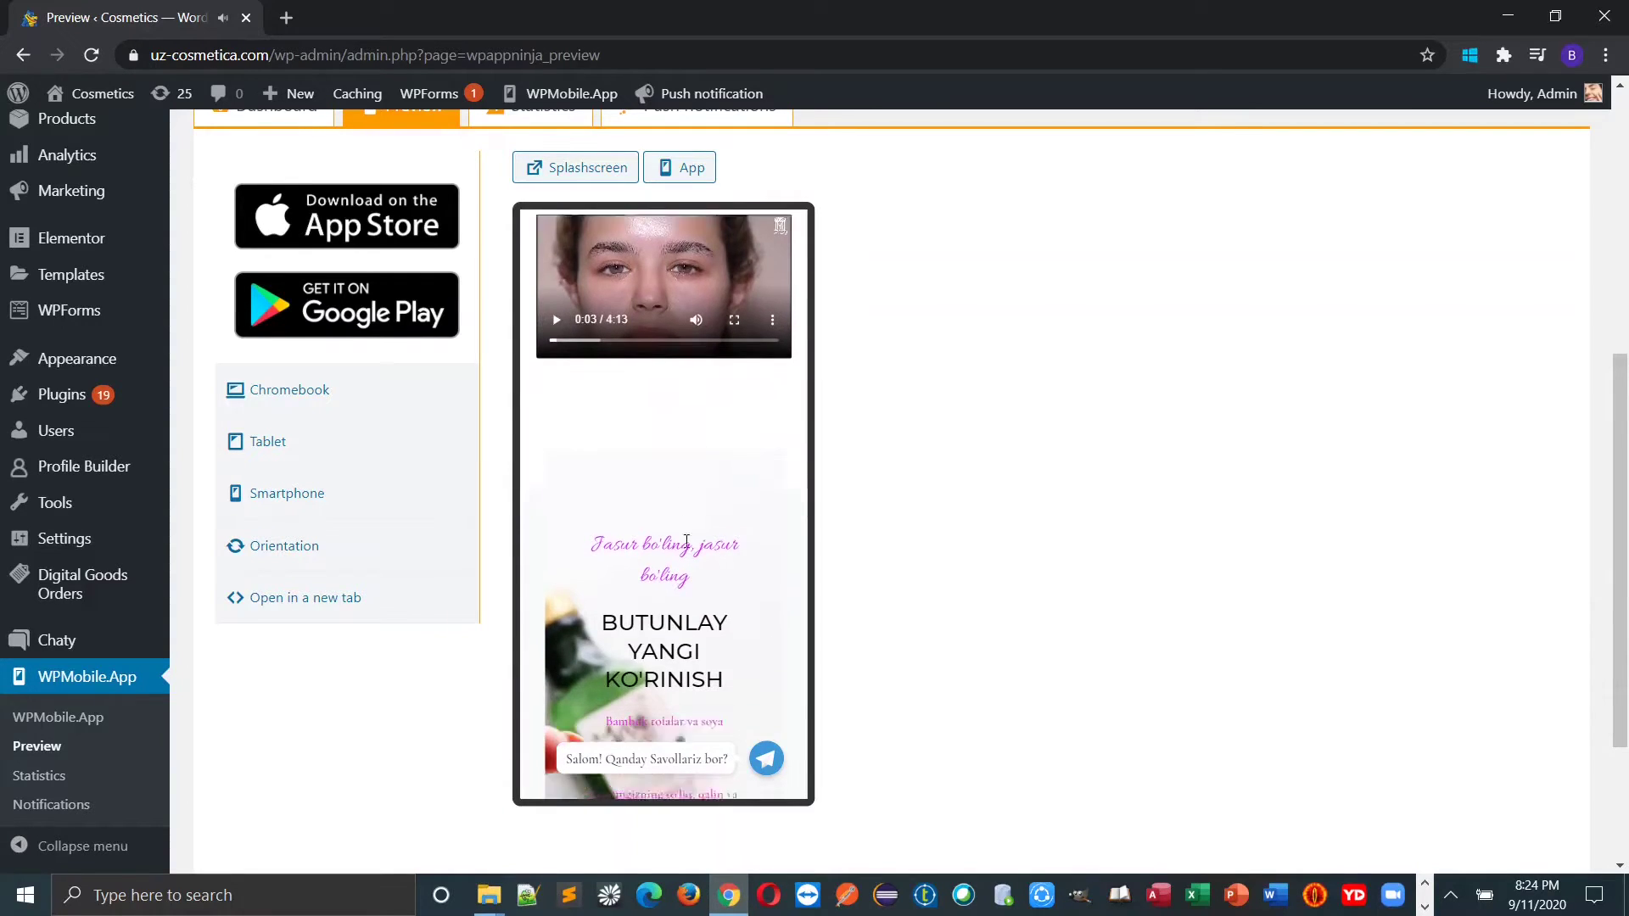
# Look through the rest of the homepage in the smartphone preview, down to the customer service footer
pyautogui.scroll(-10, 699, 553)
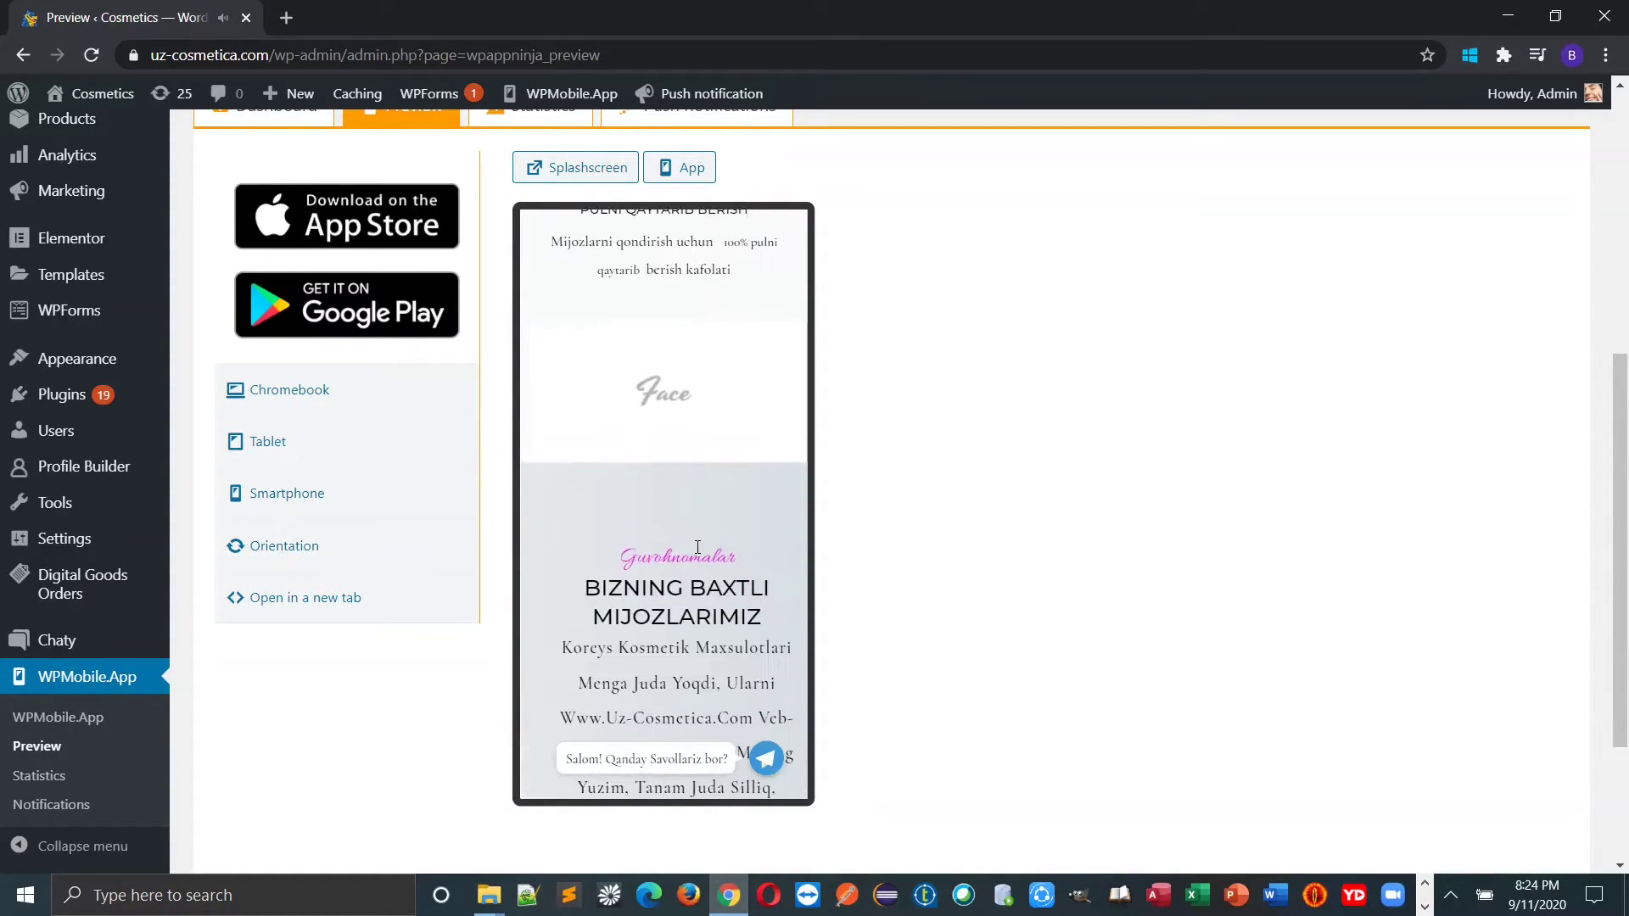
pyautogui.scroll(-10, 700, 553)
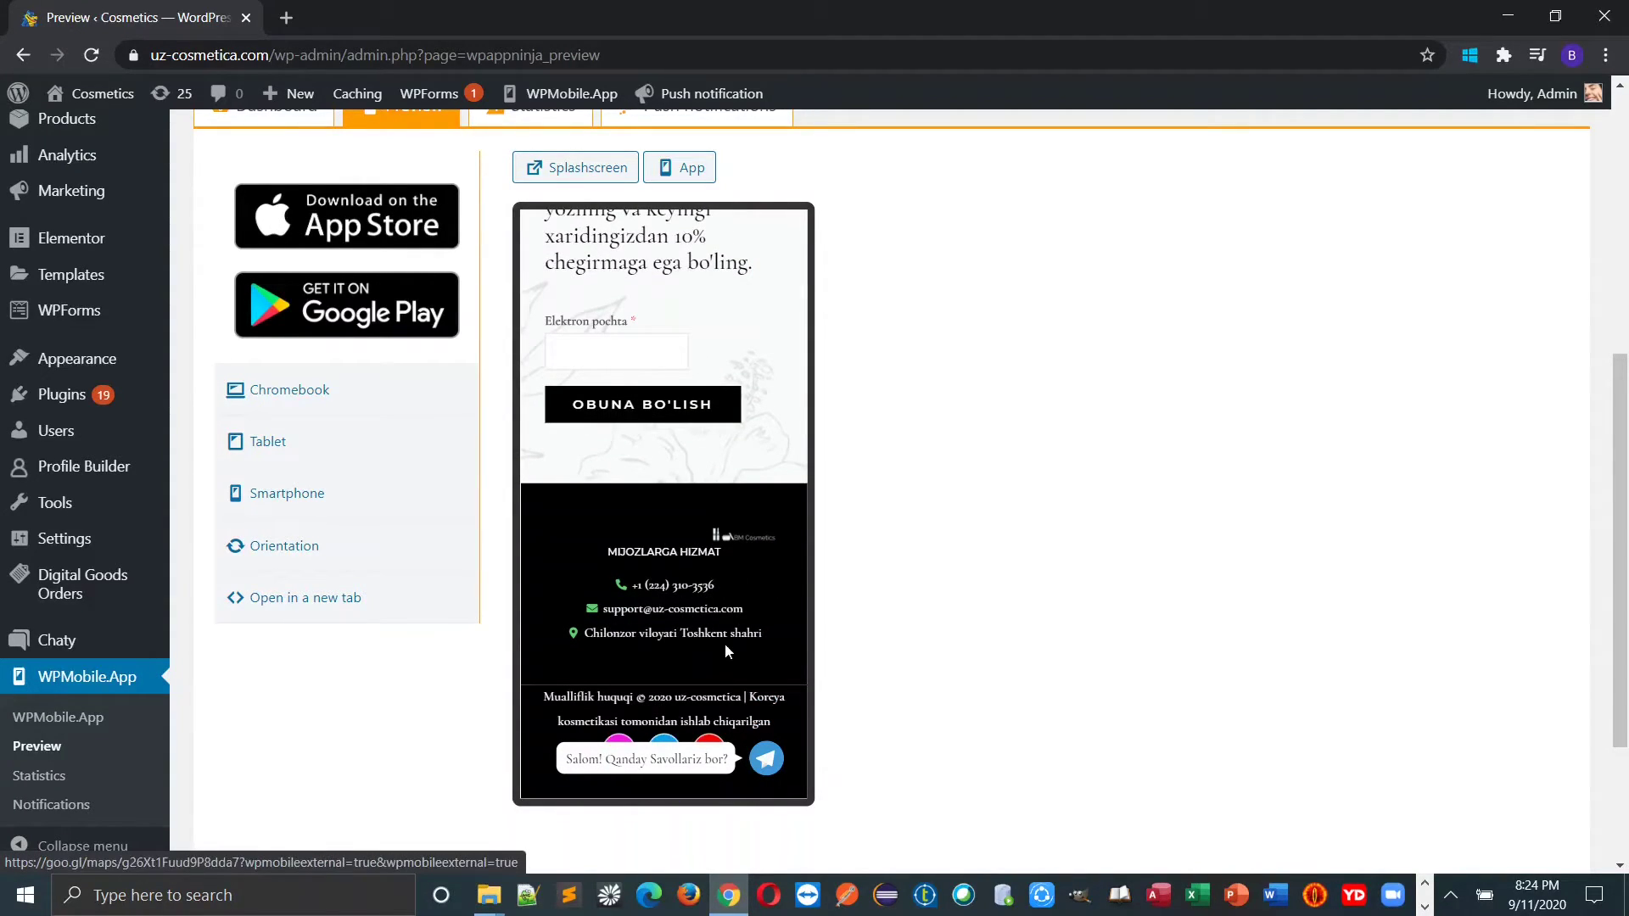
pyautogui.scroll(5, 762, 589)
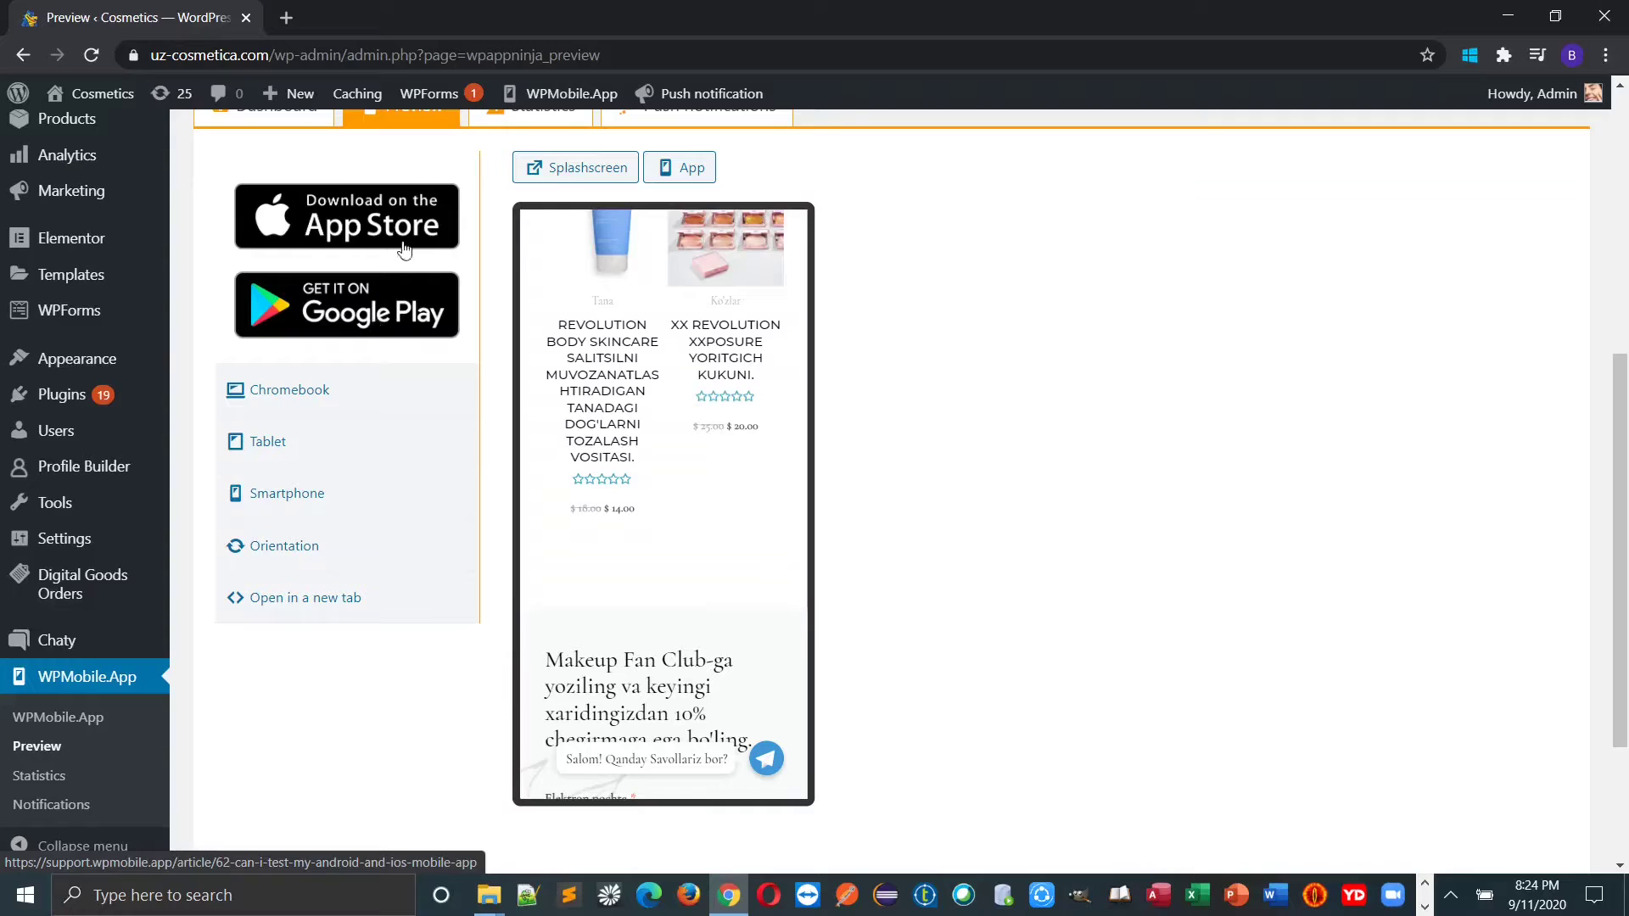
# Open the App Store testing instructions for the preview app and copy the TestFlight invitation link for iPhone
pyautogui.click(362, 230)
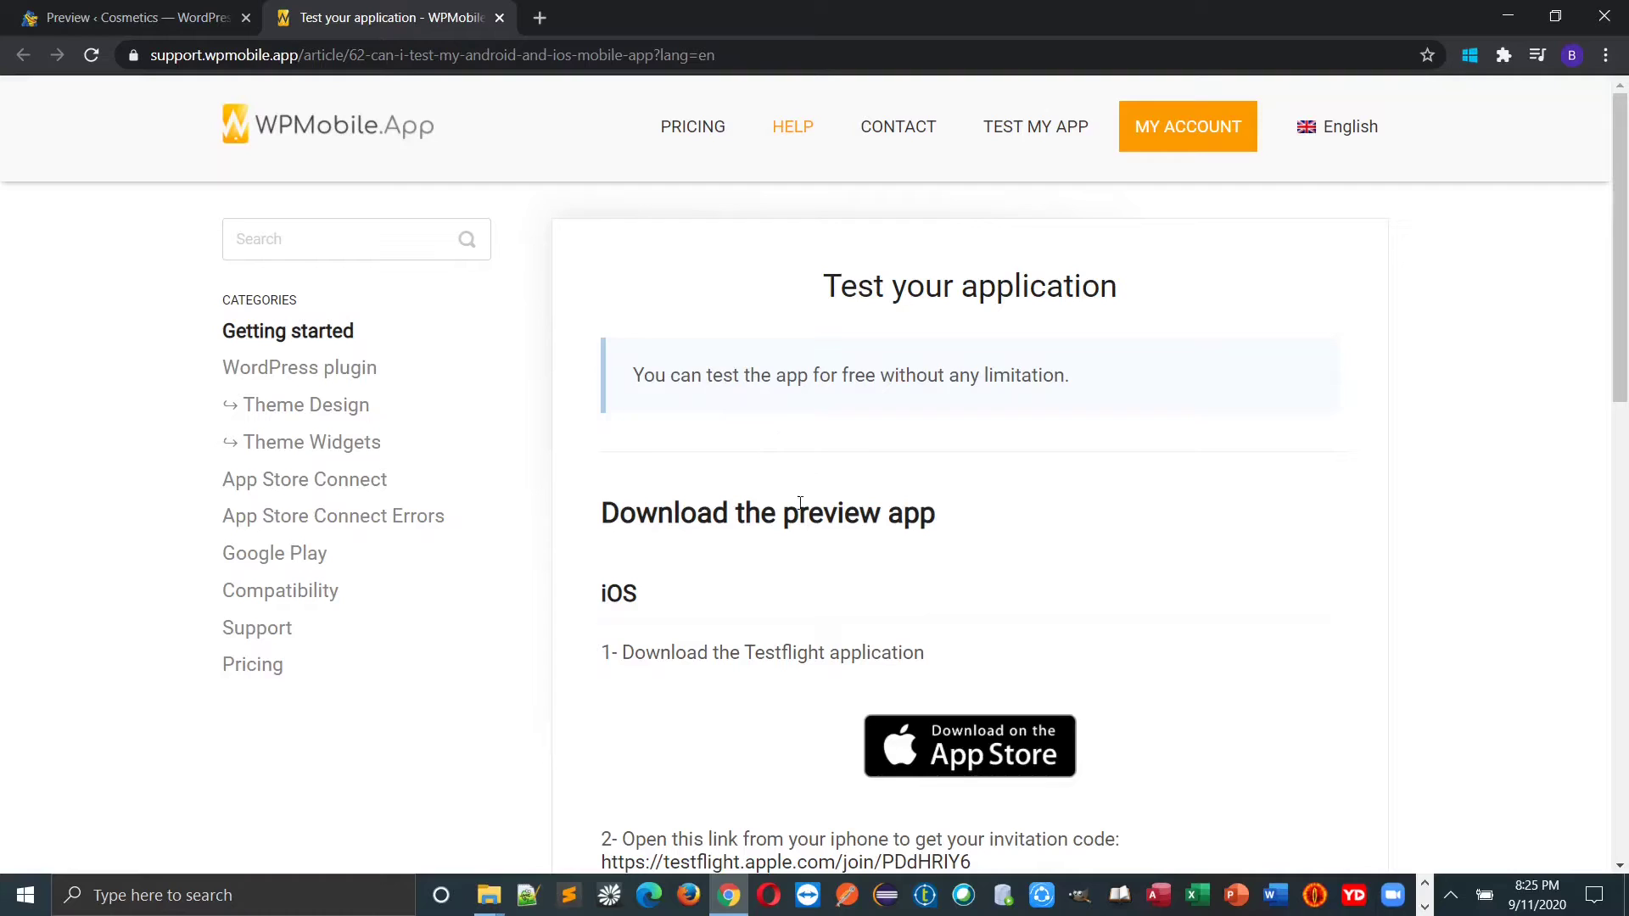
pyautogui.scroll(-3, 823, 547)
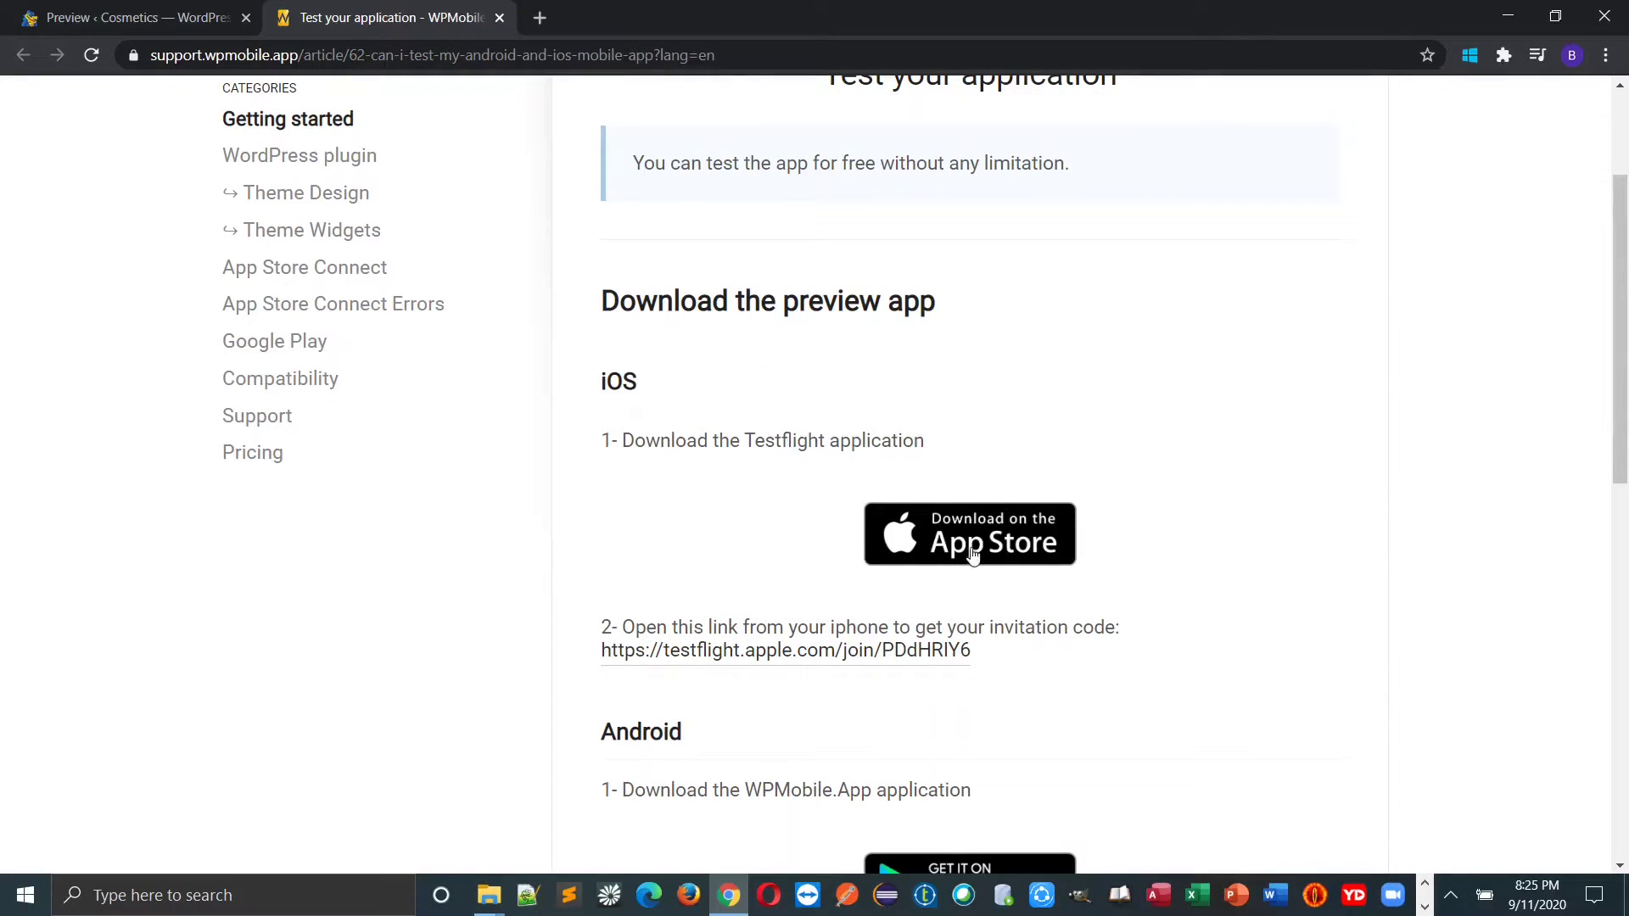
pyautogui.scroll(-3, 1140, 689)
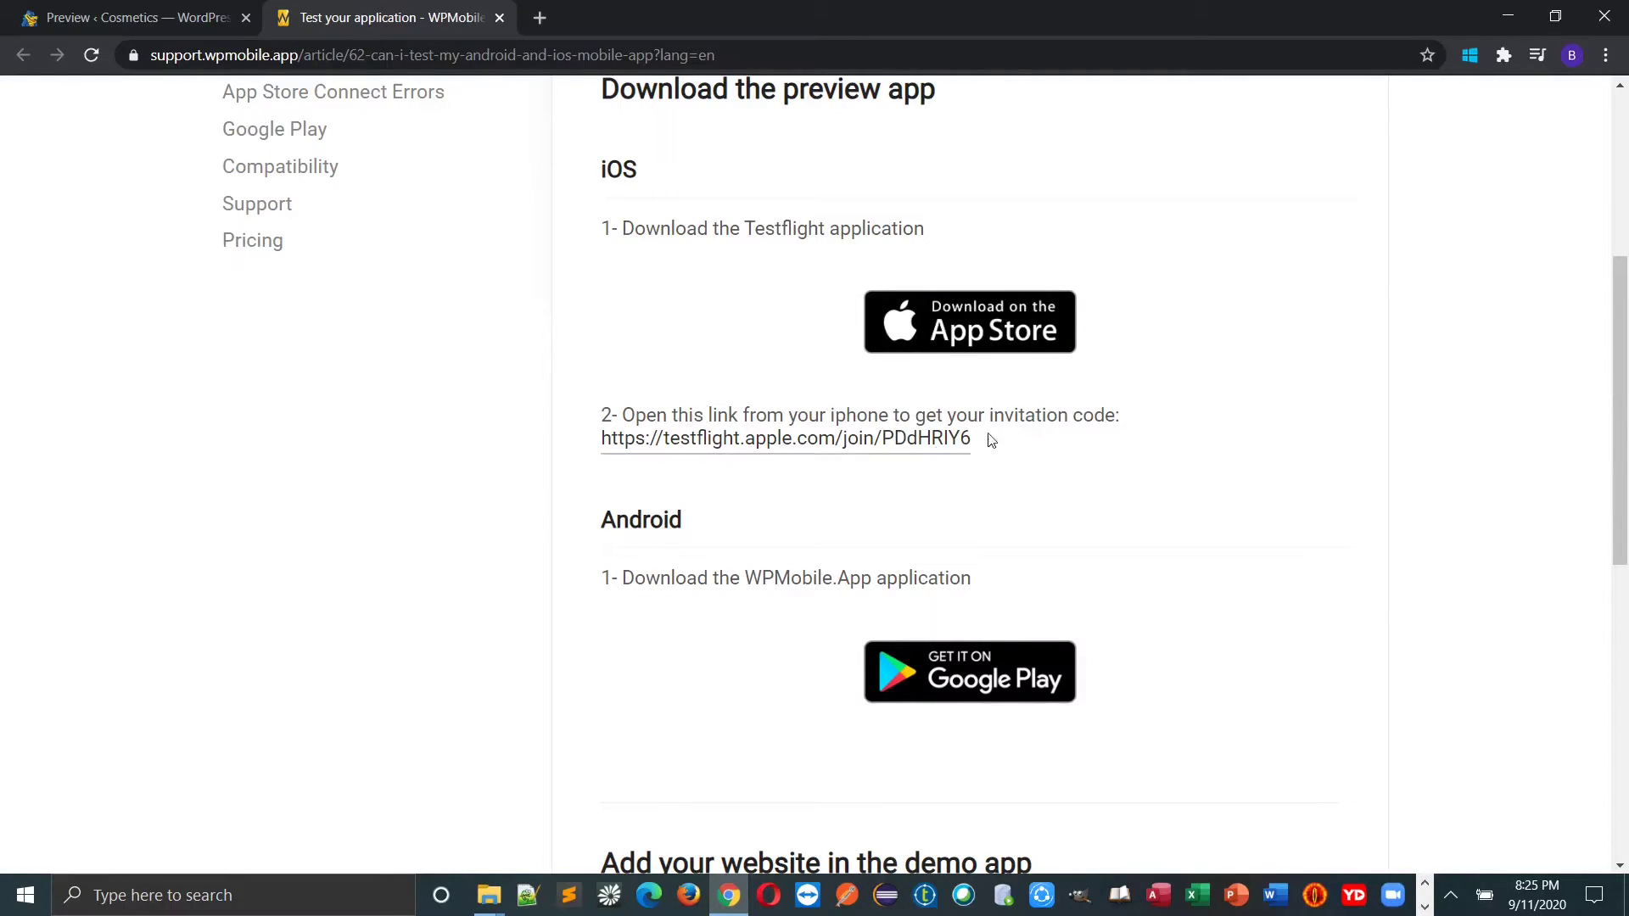
pyautogui.moveTo(969, 440); pyautogui.dragTo(598, 454)
pyautogui.hotkey('ctrl', 'c')
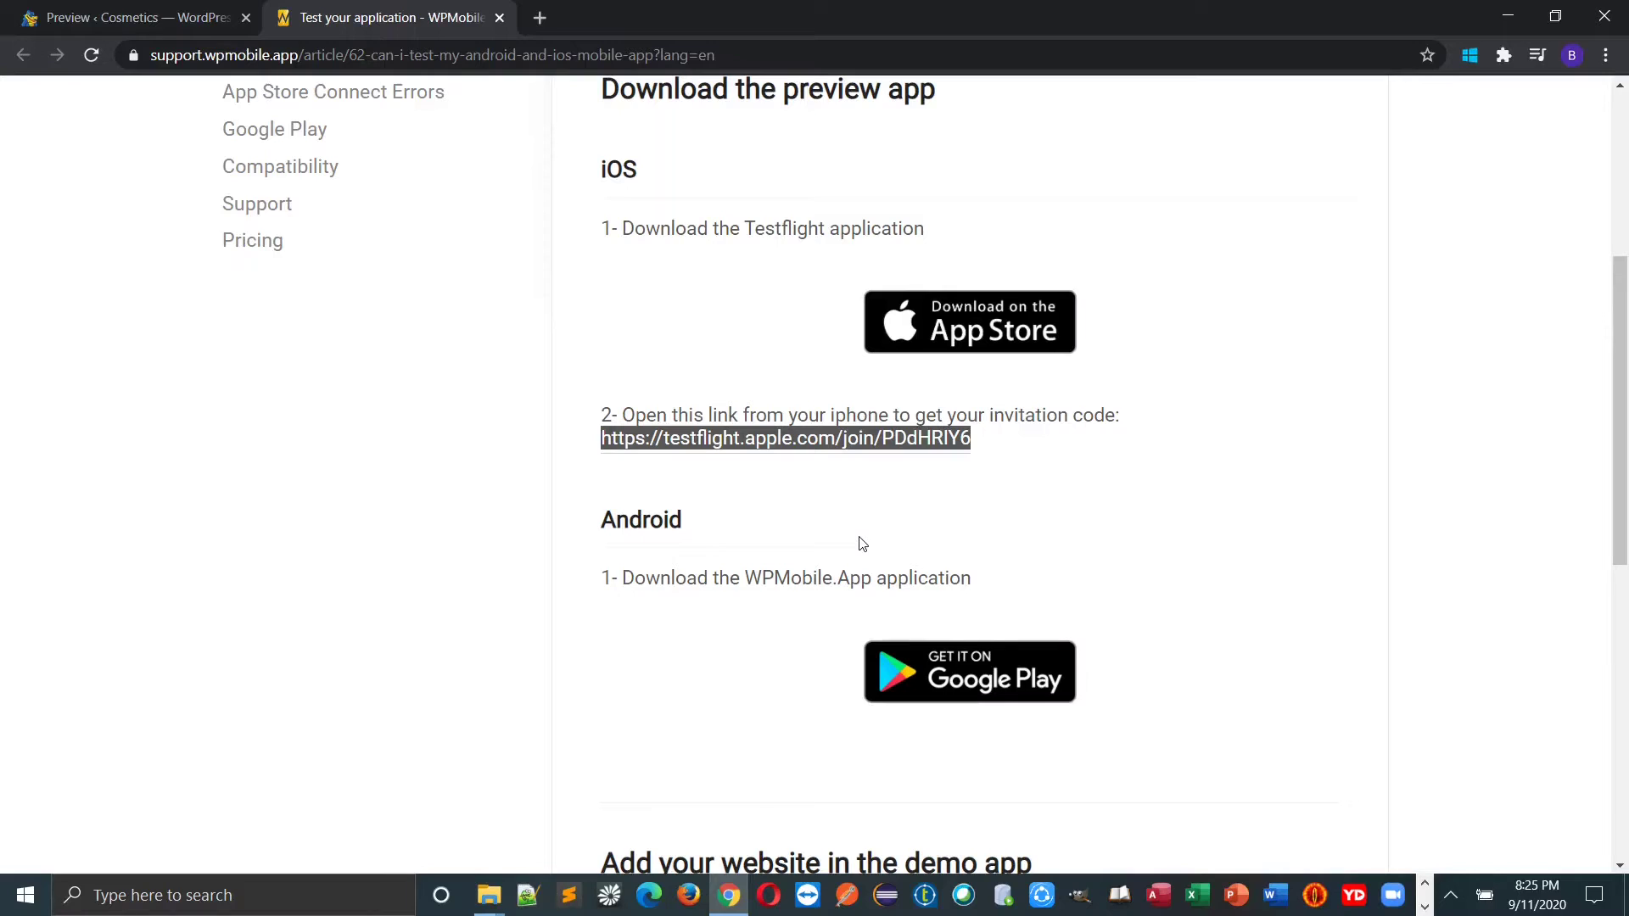
# Switch to Telegram, send the copied TestFlight link to Saved Messages and minimize the chat window
pyautogui.hotkey('alt', 'Tab')
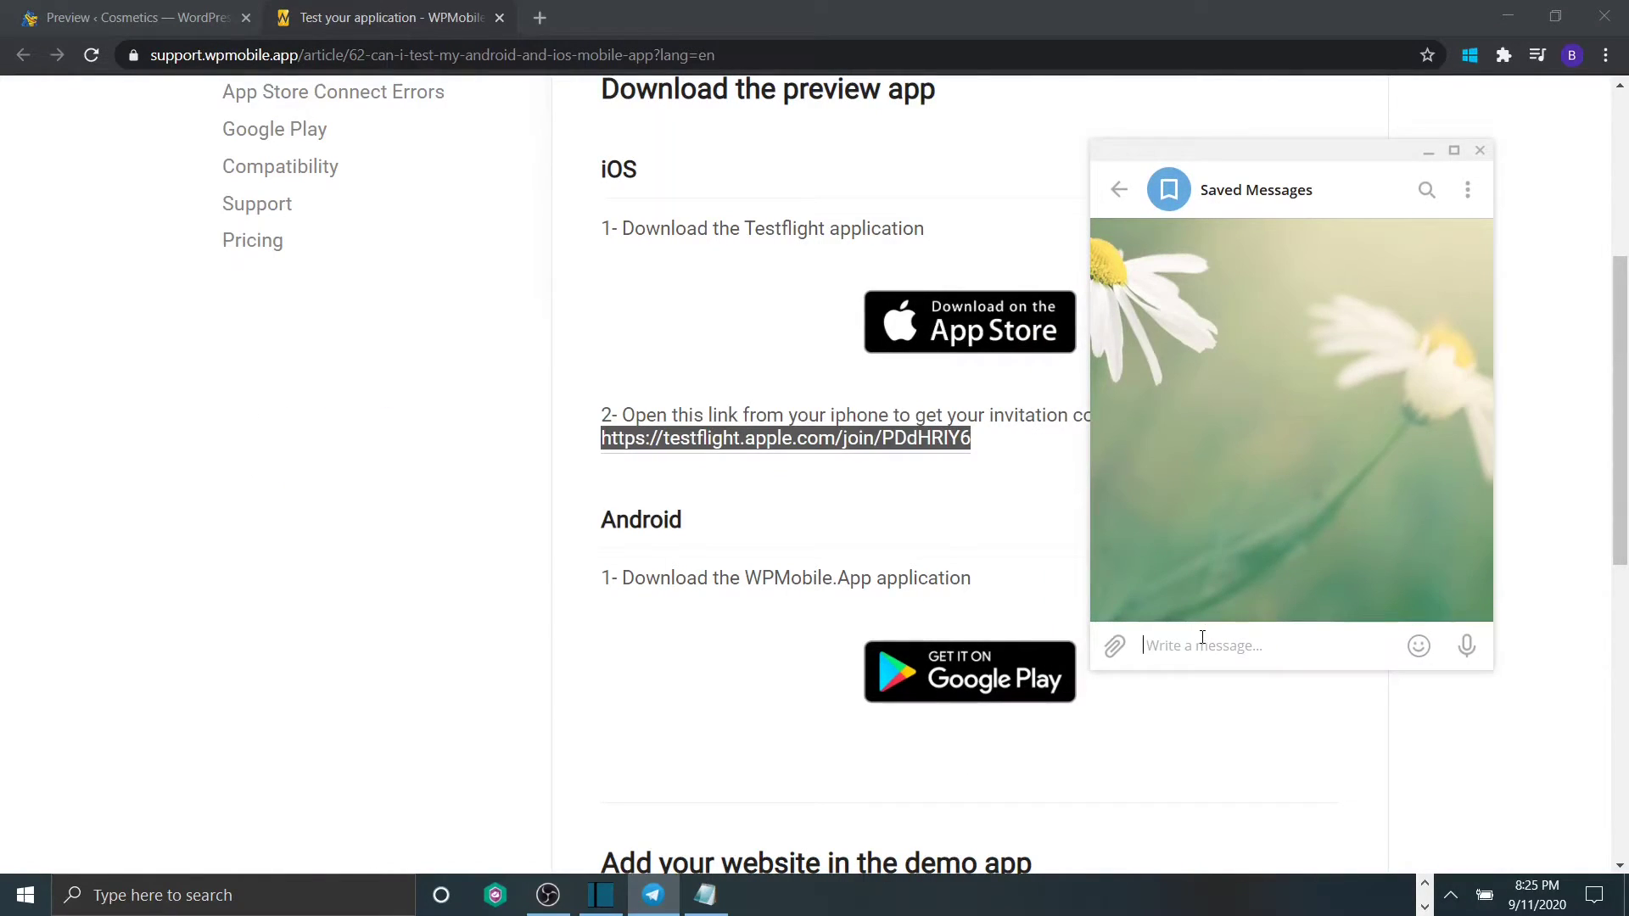
pyautogui.hotkey('ctrl', 'v')
pyautogui.click(1467, 646)
pyautogui.moveTo(1418, 645)
pyautogui.click(1429, 150)
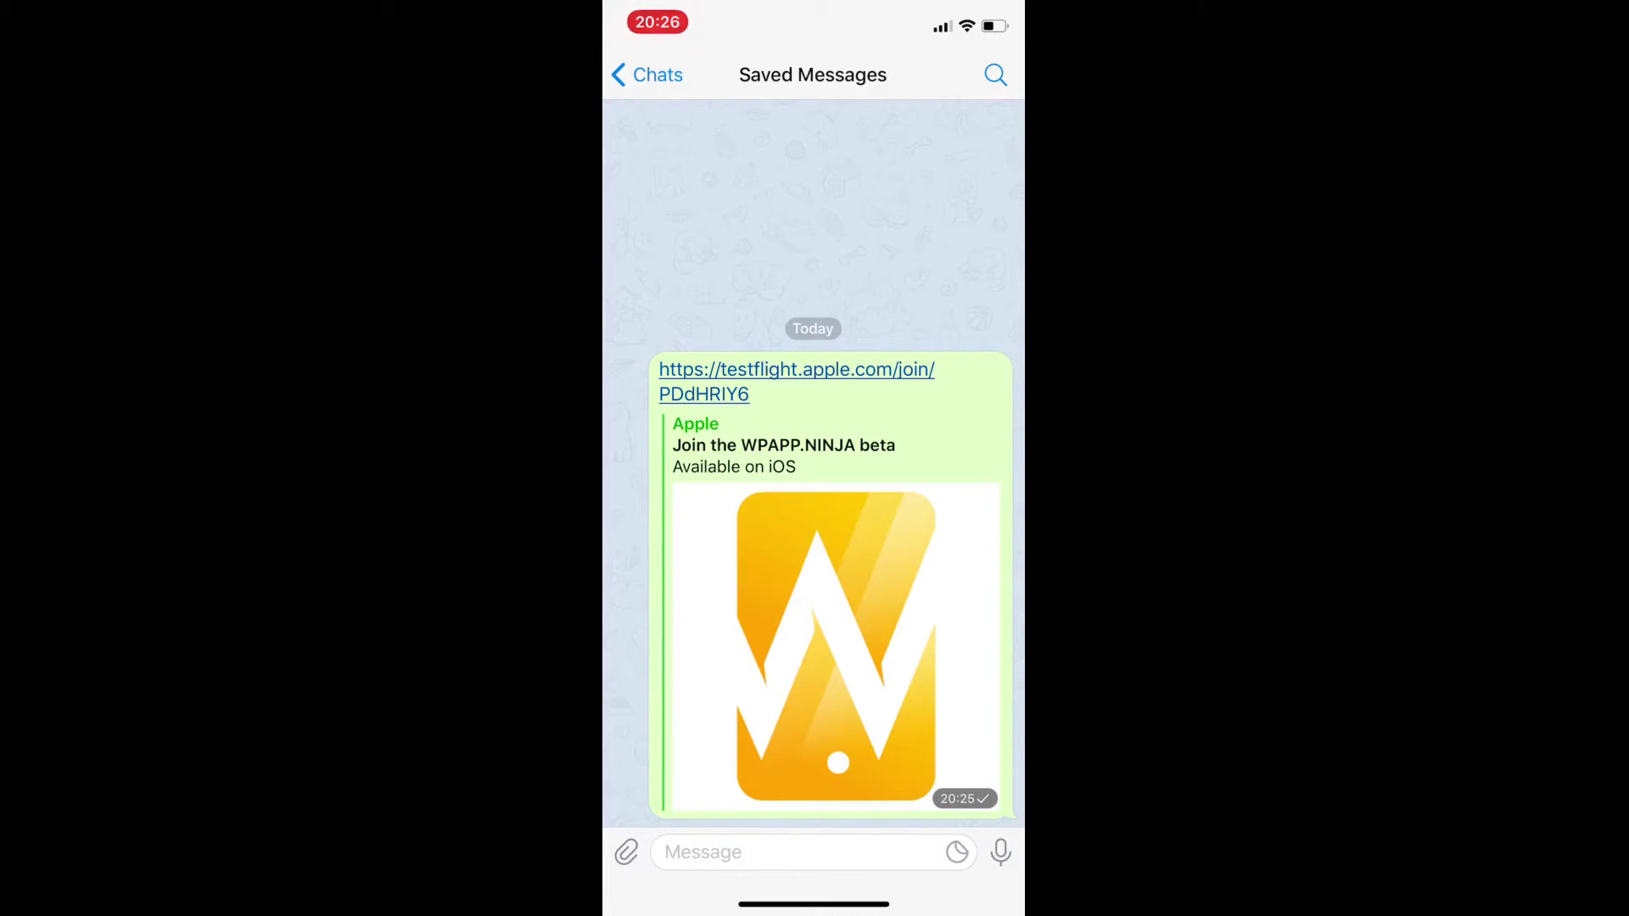
# Open the TestFlight link from Saved Messages on the iPhone and try to start testing the beta
pyautogui.click(797, 370)
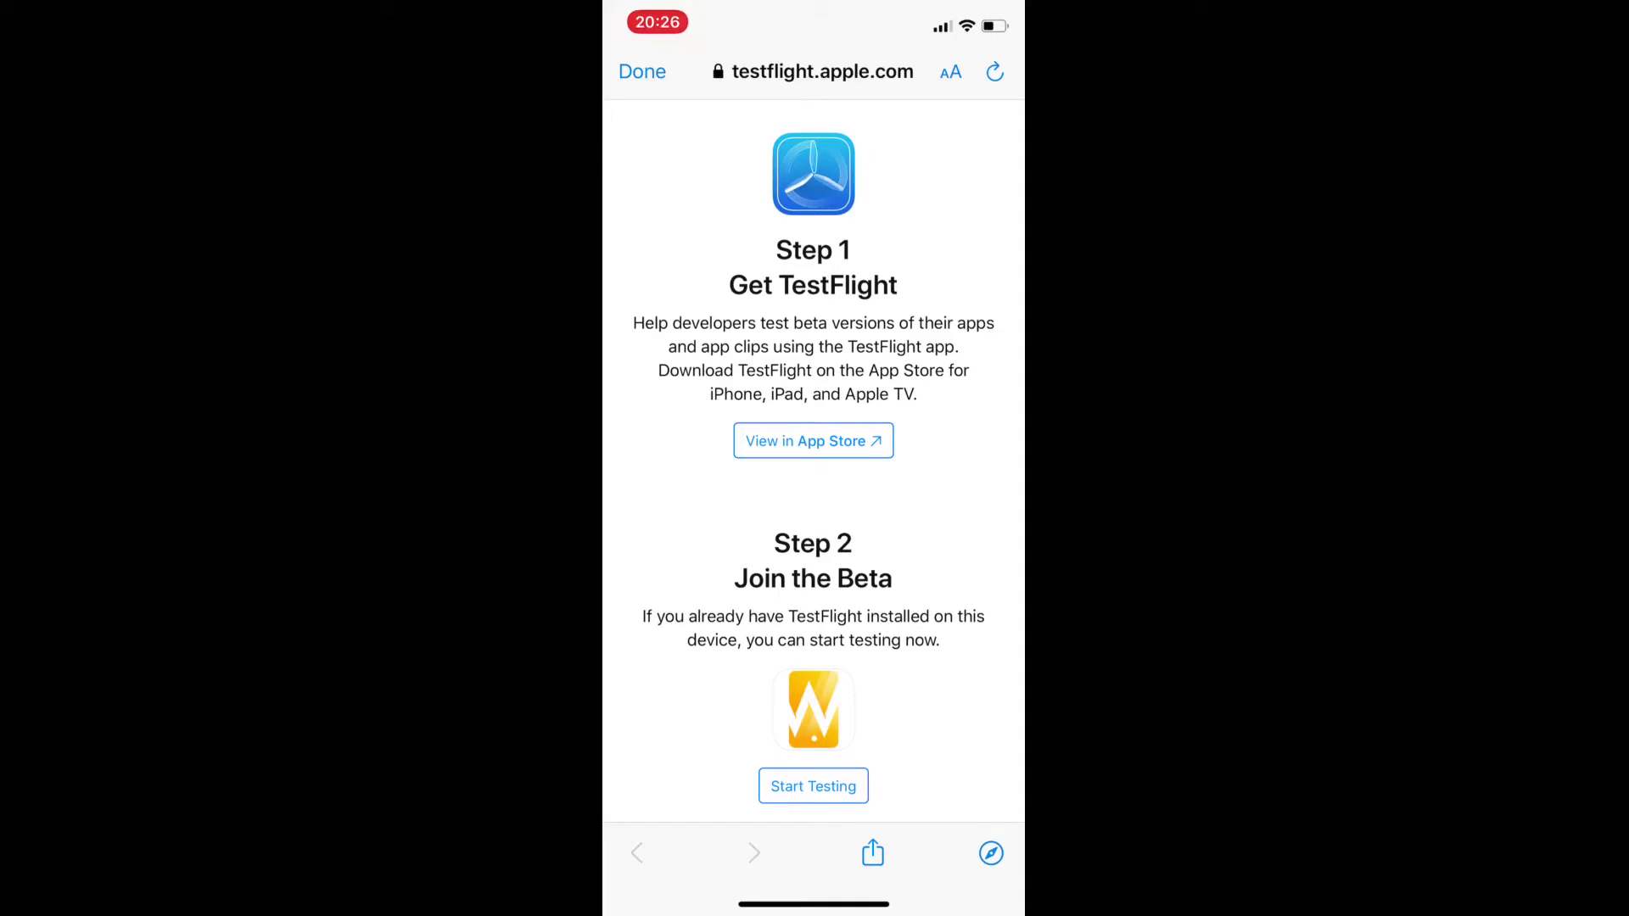
pyautogui.scroll(-2, 815, 478)
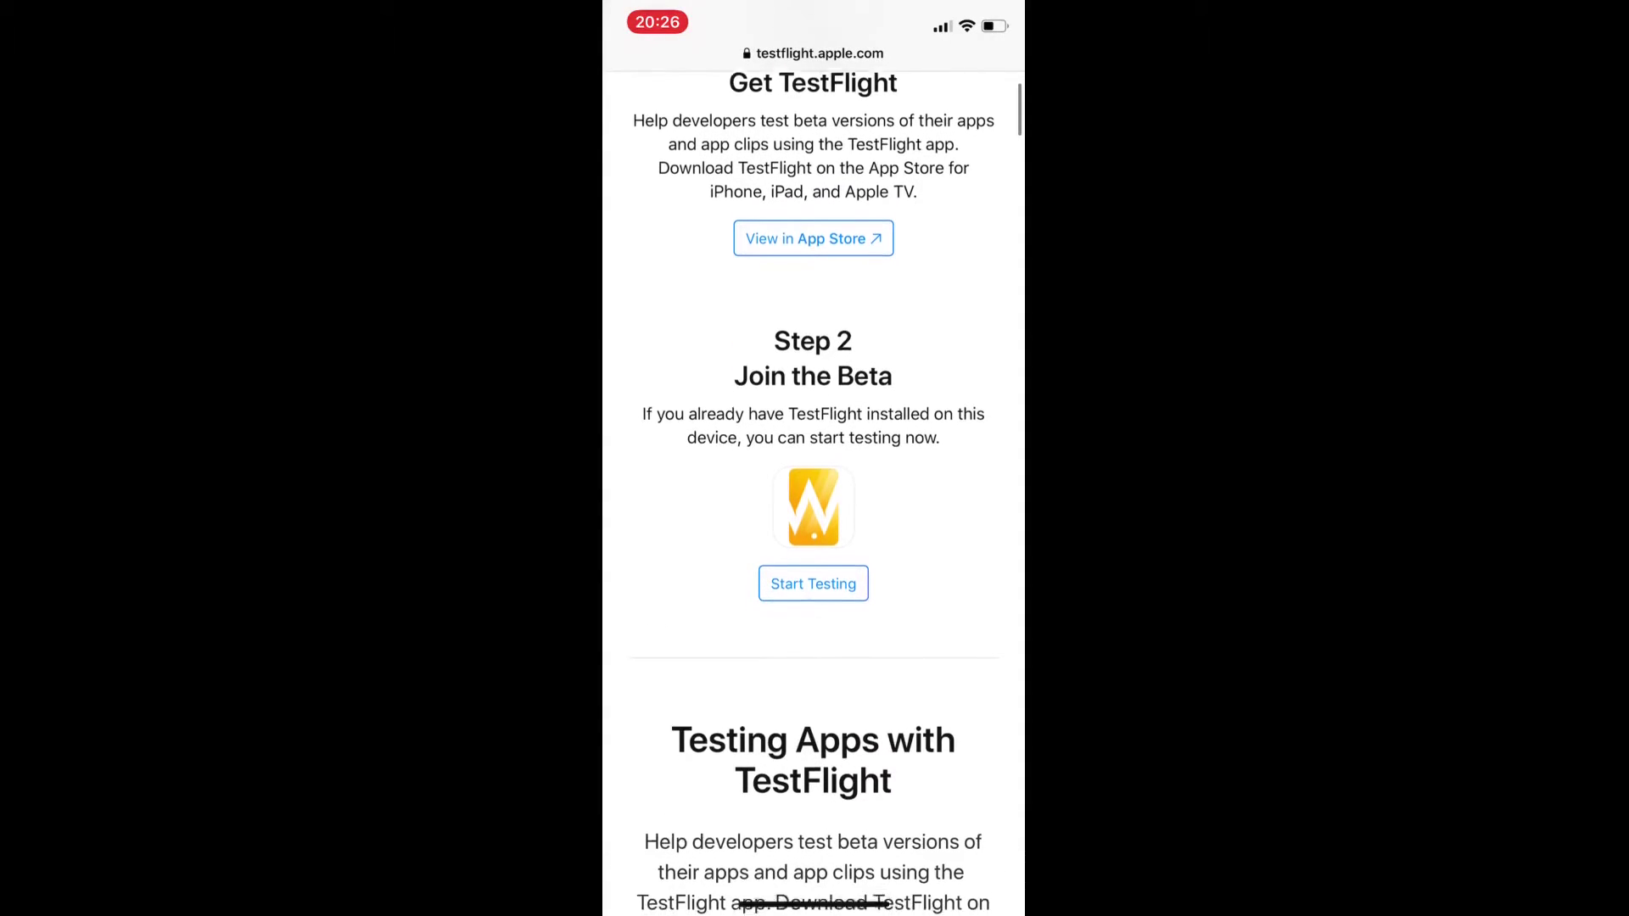
pyautogui.scroll(-1, 815, 492)
pyautogui.click(812, 505)
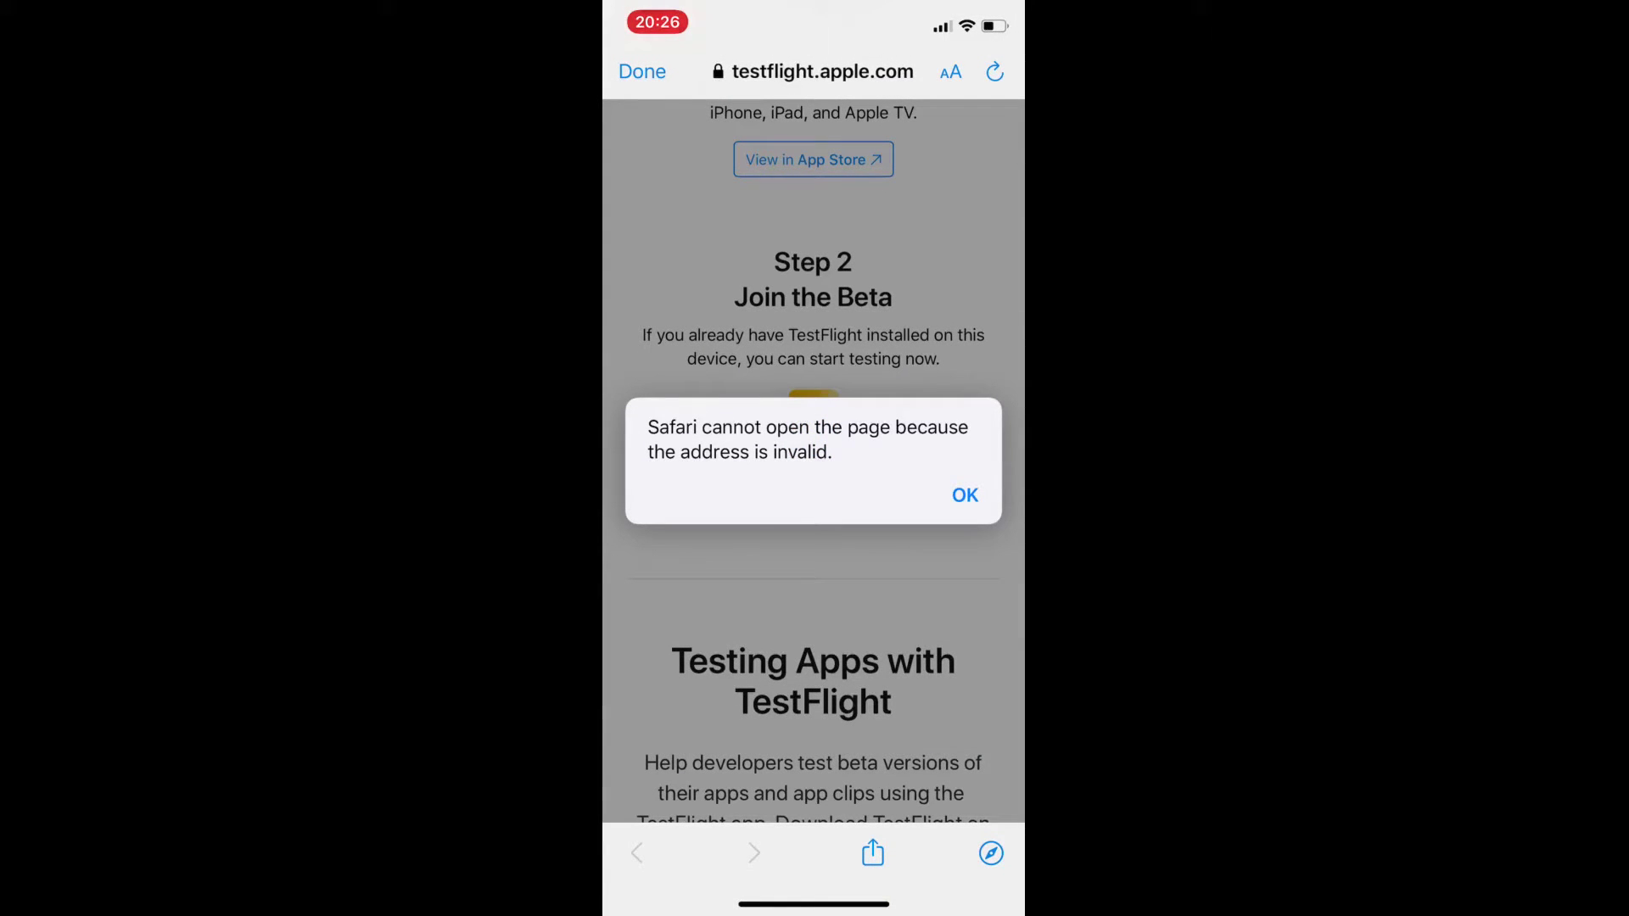
pyautogui.click(965, 495)
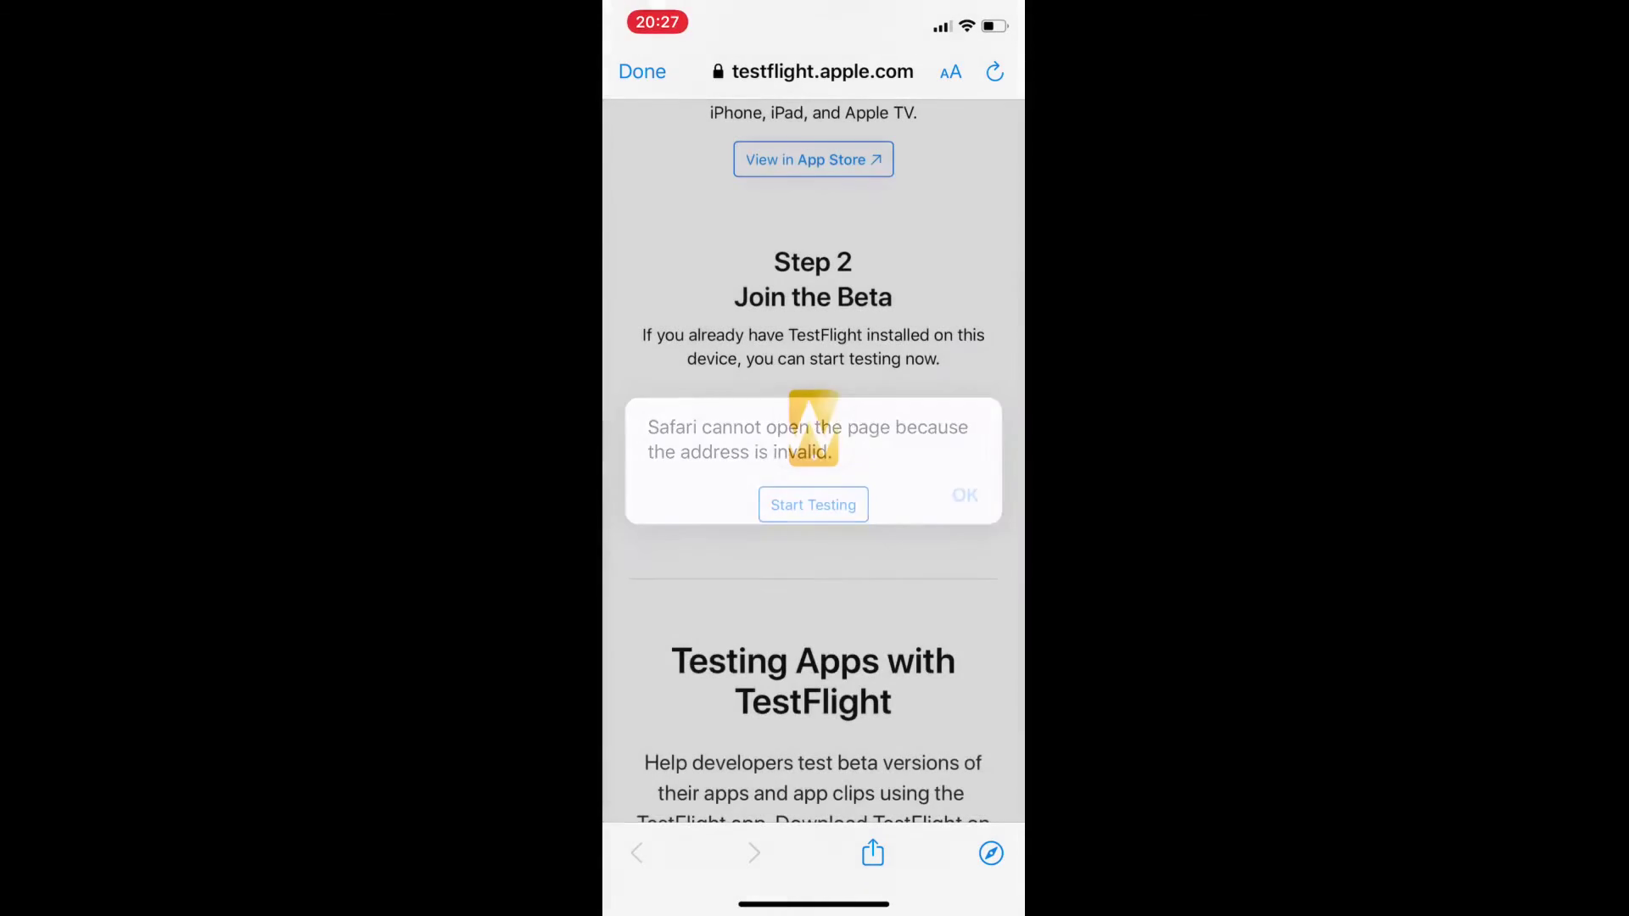
# Read the TestFlight page's installation instructions for a beta iOS app from a public link invitation
pyautogui.scroll(-10, 814, 458)
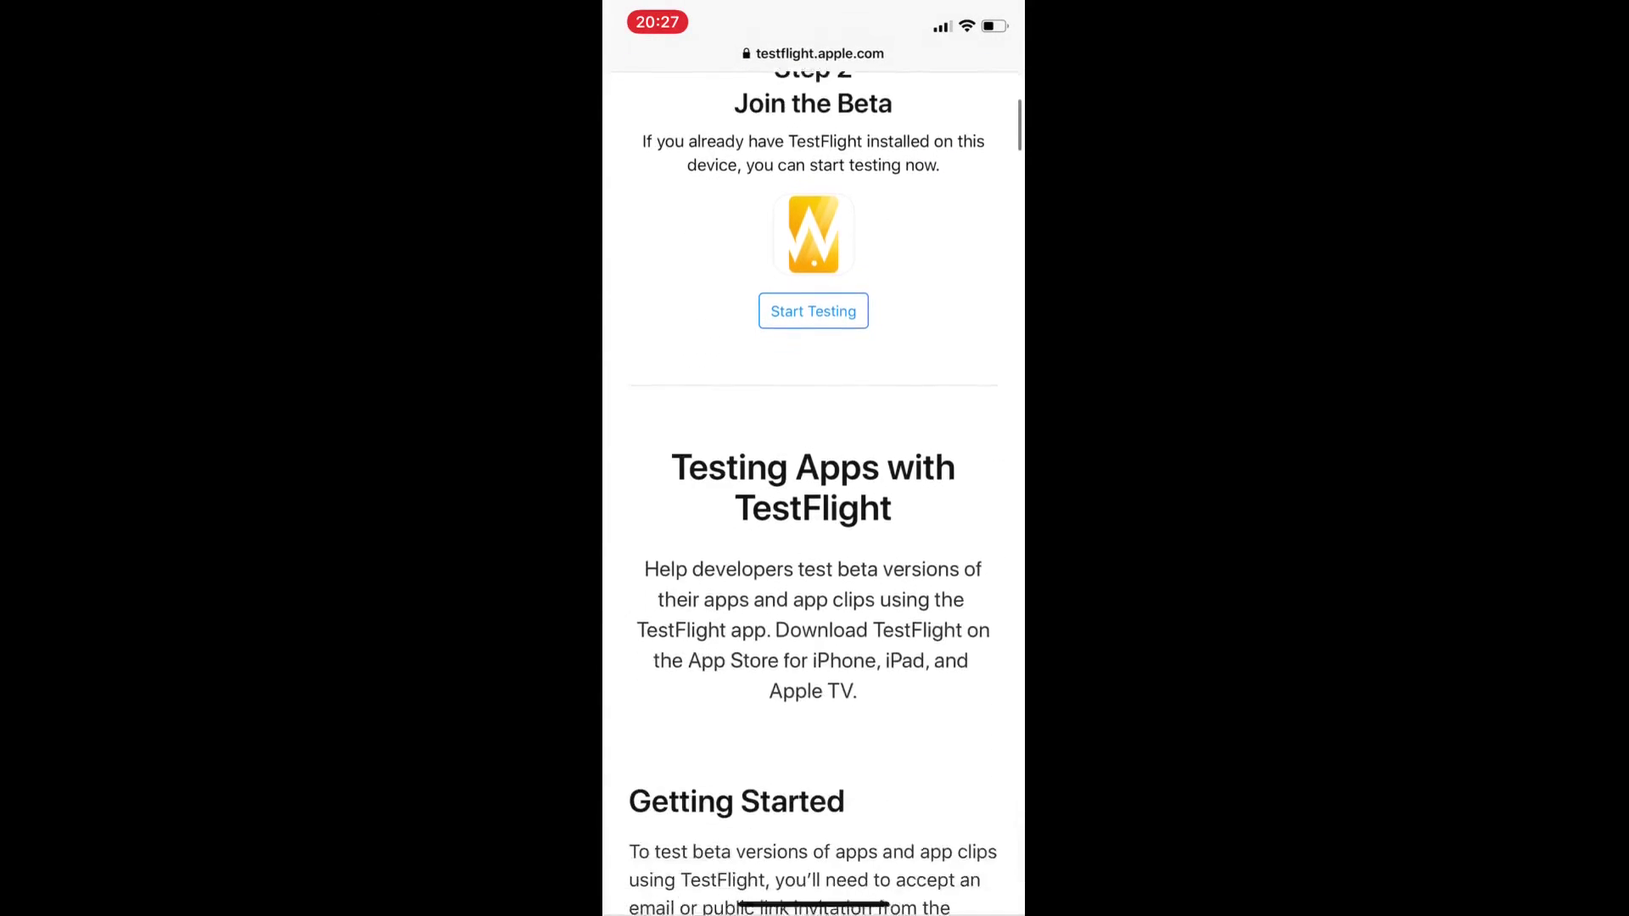
pyautogui.scroll(-5, 815, 492)
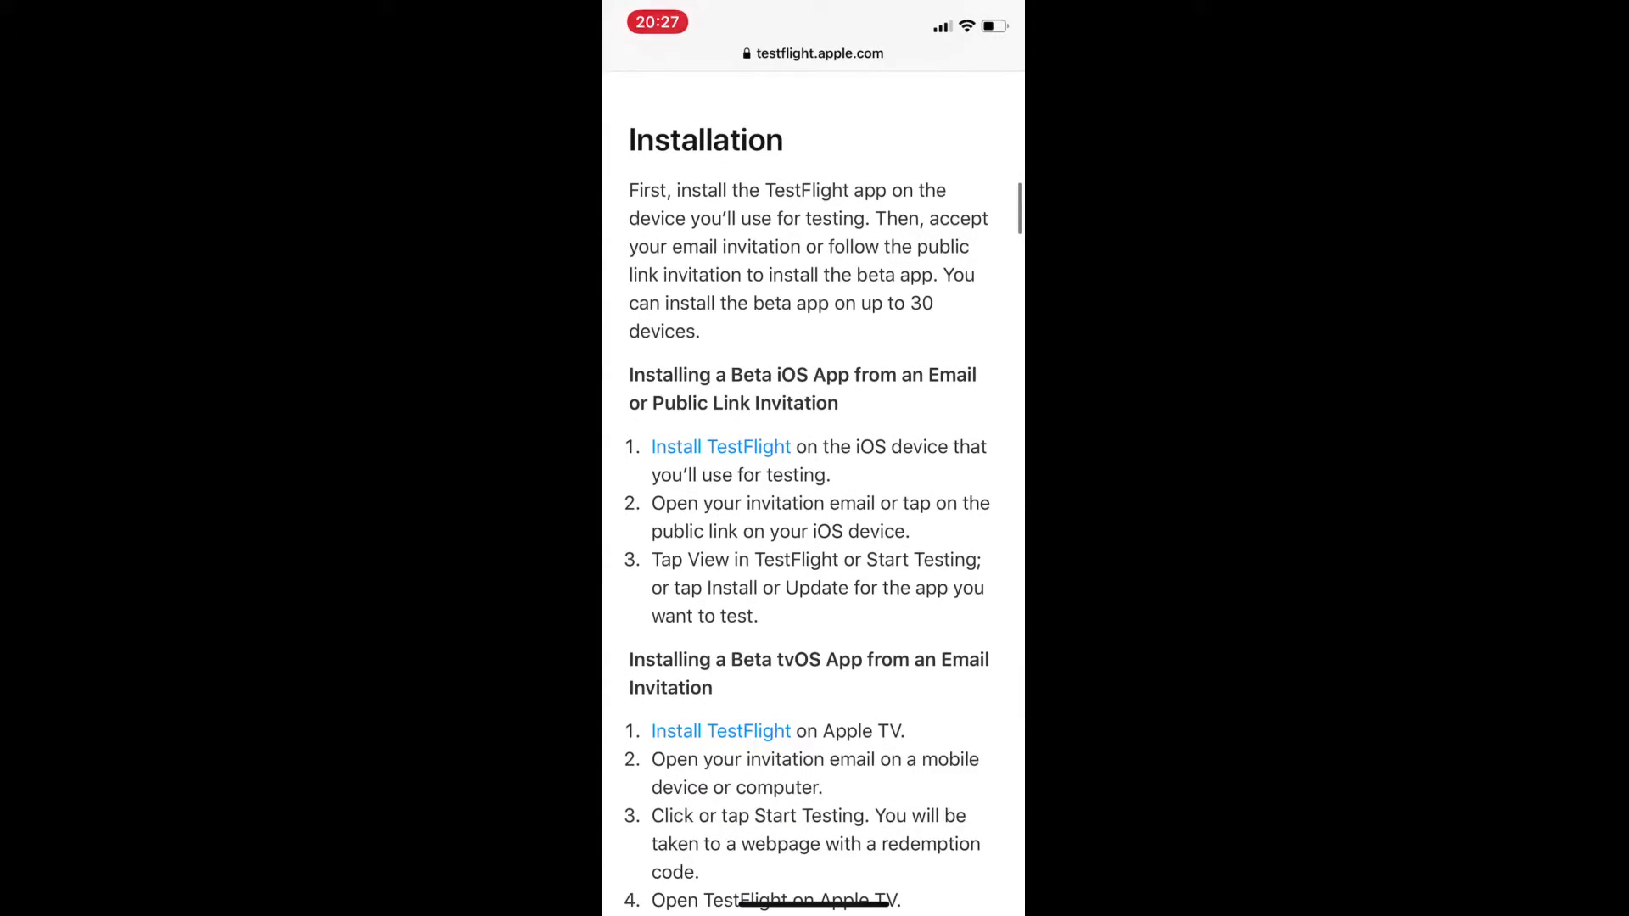
pyautogui.scroll(-1, 814, 505)
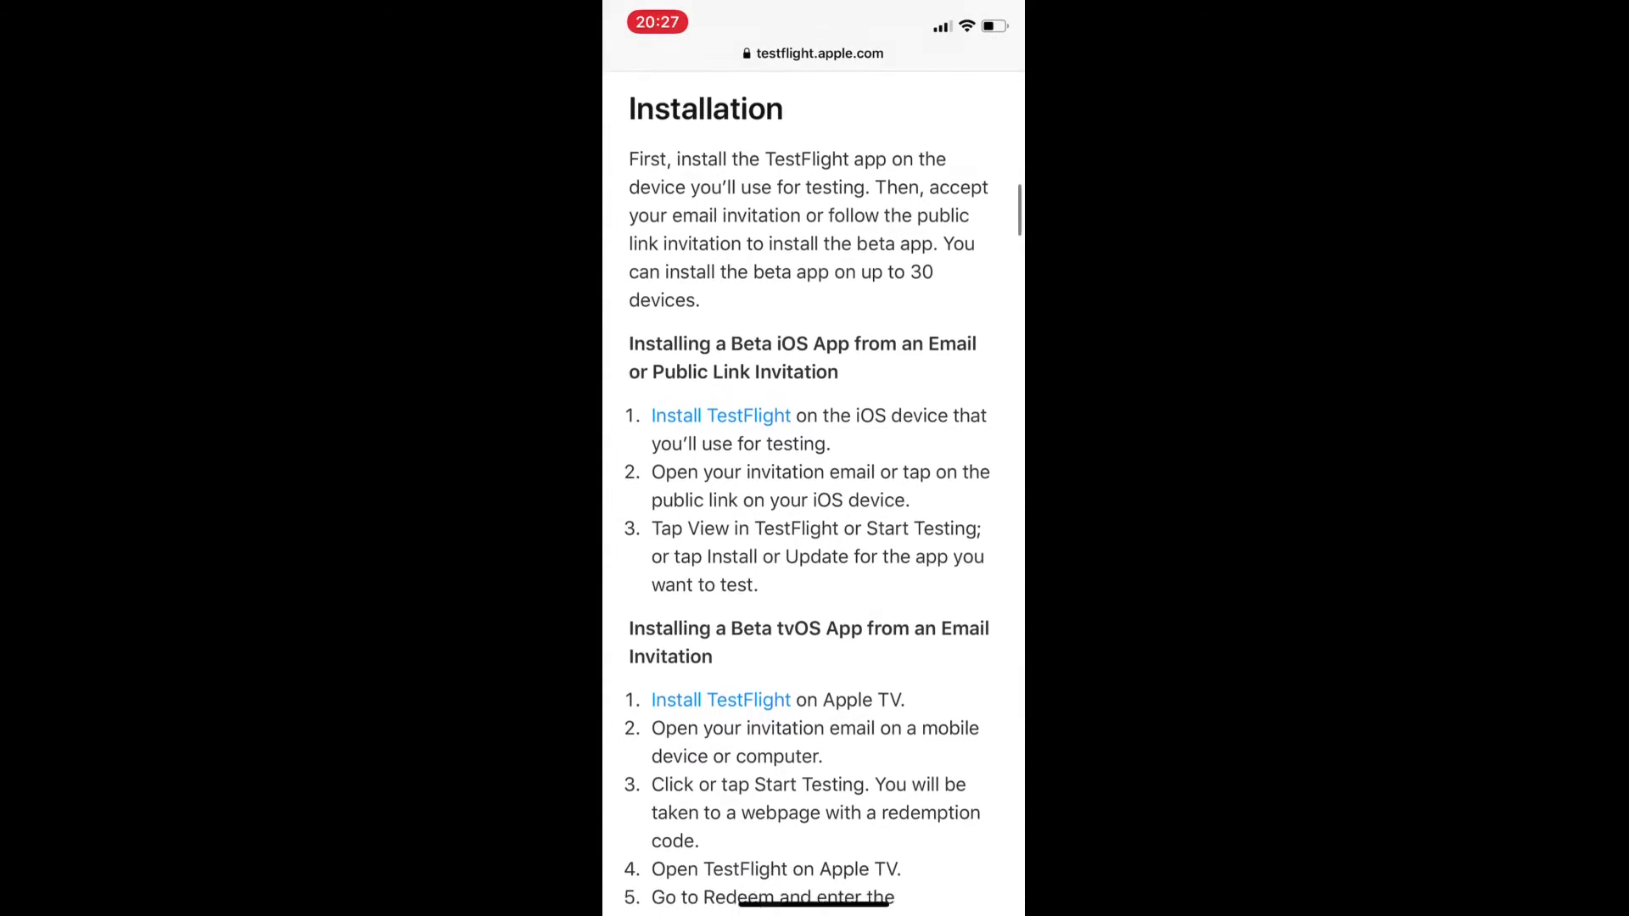